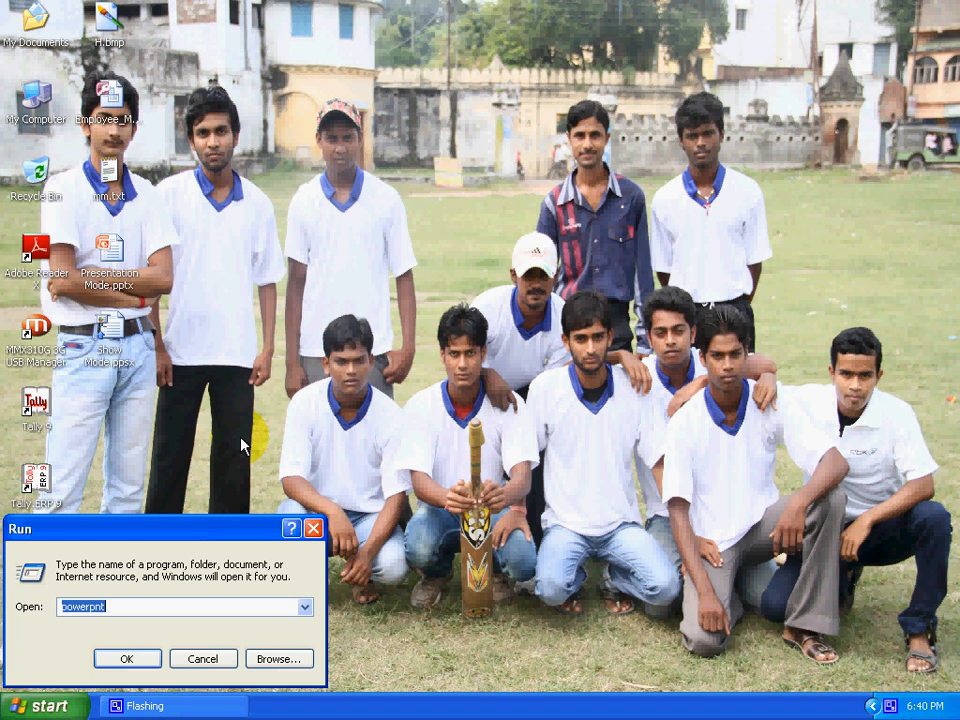
pyautogui.write('m')
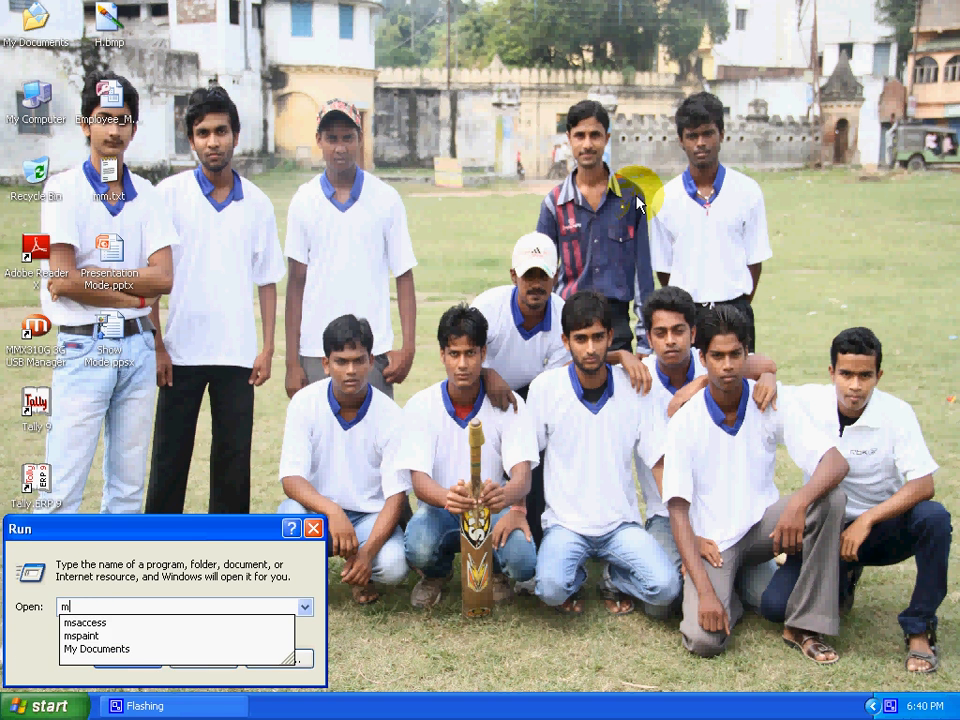
pyautogui.write('saqccess')
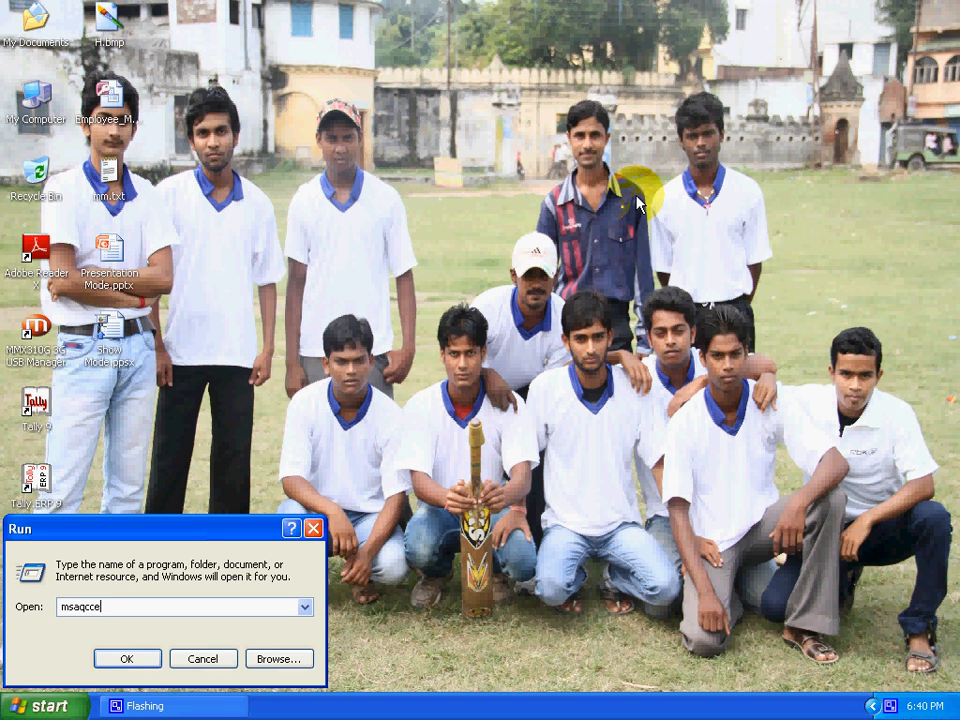
pyautogui.press('Return')
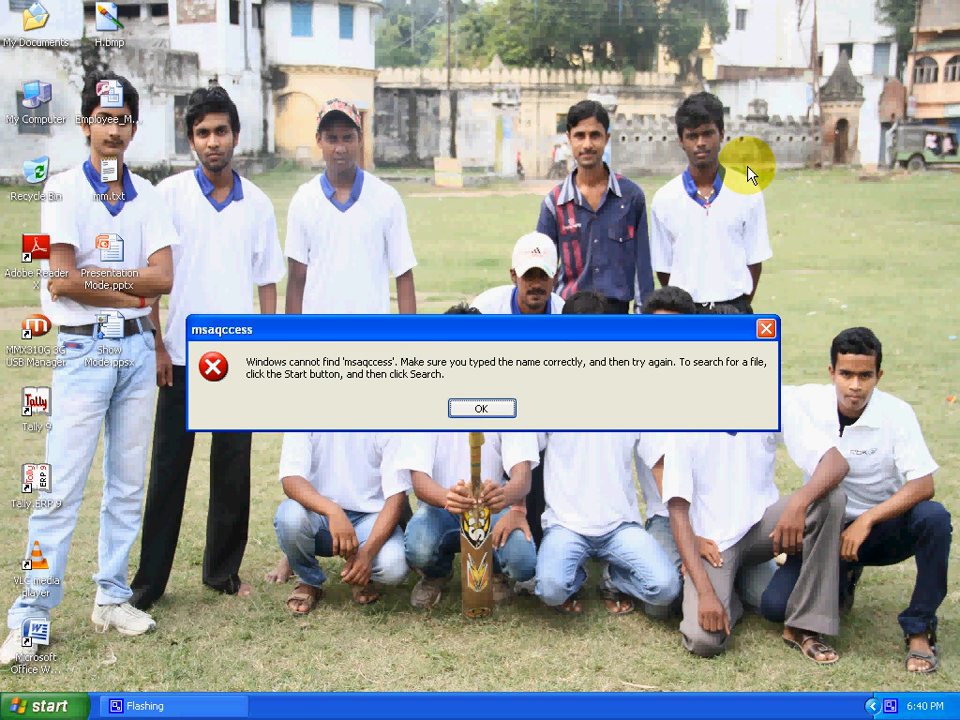
pyautogui.press('Return')
# Launch Microsoft Access by running msaccess and dismiss the working directory message
pyautogui.write('msacc')
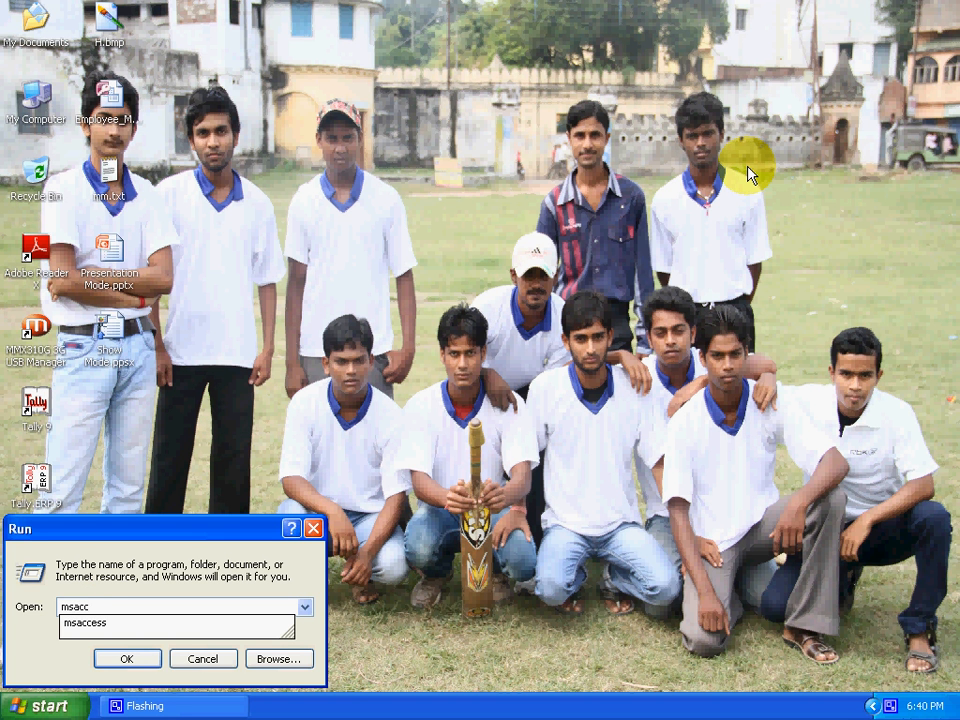
pyautogui.write('ess')
pyautogui.press('Return')
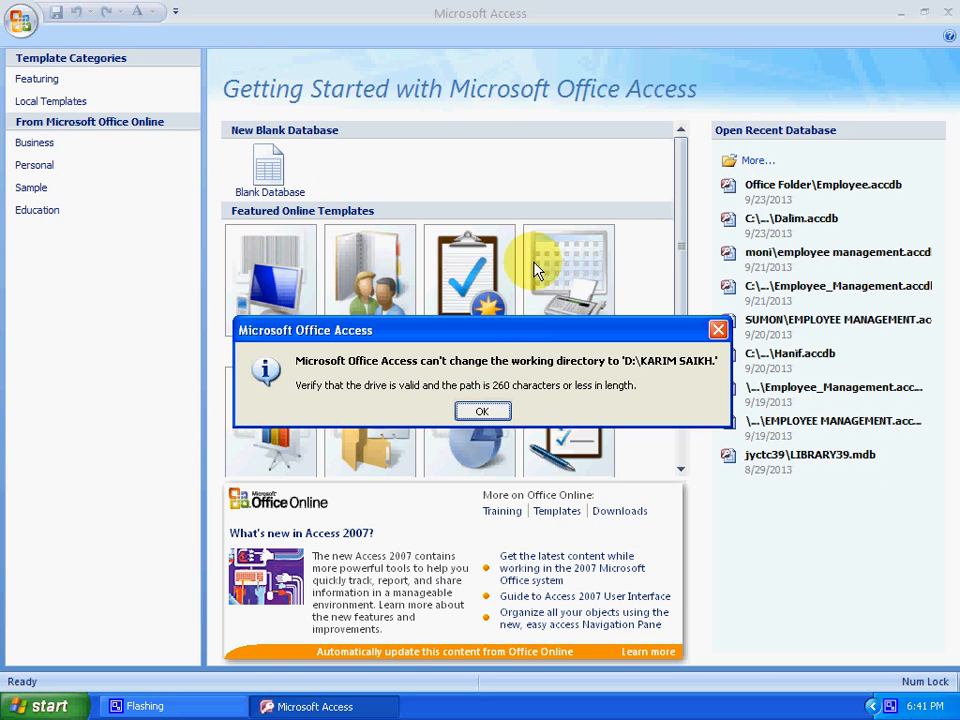
pyautogui.click(481, 408)
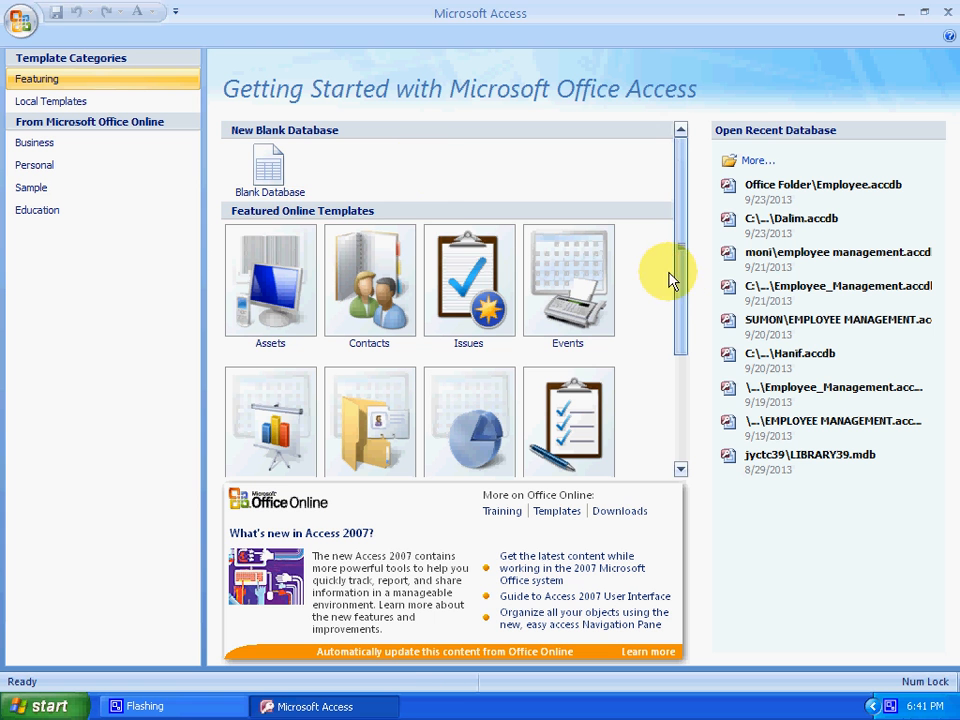
# Start a new blank database and choose the suhana folder on Local Disk (E:) as its save location
pyautogui.click(269, 188)
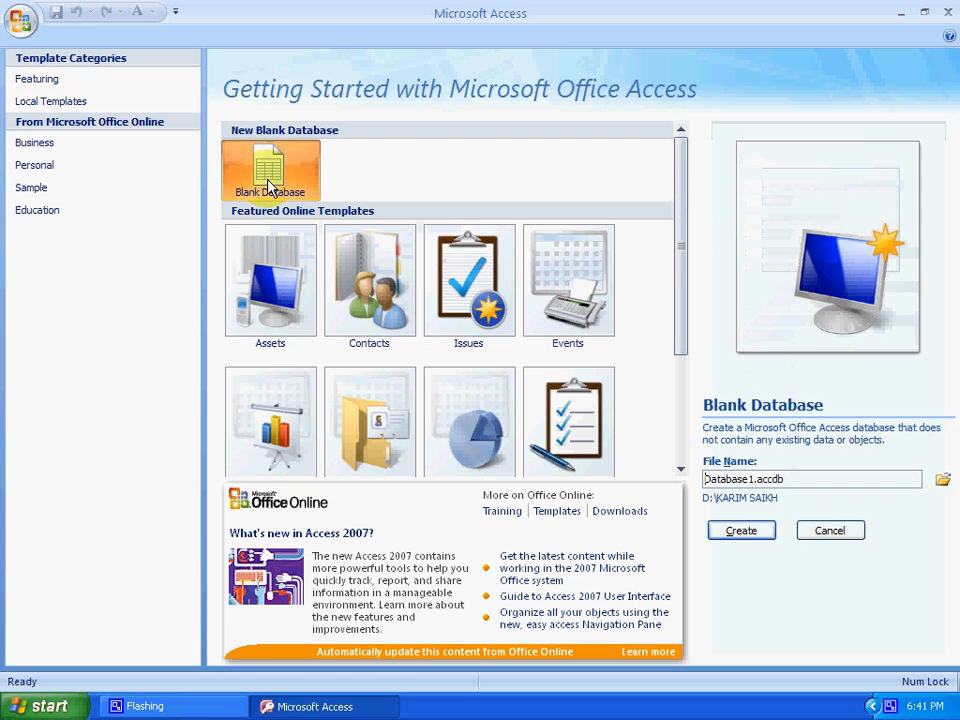
pyautogui.click(943, 481)
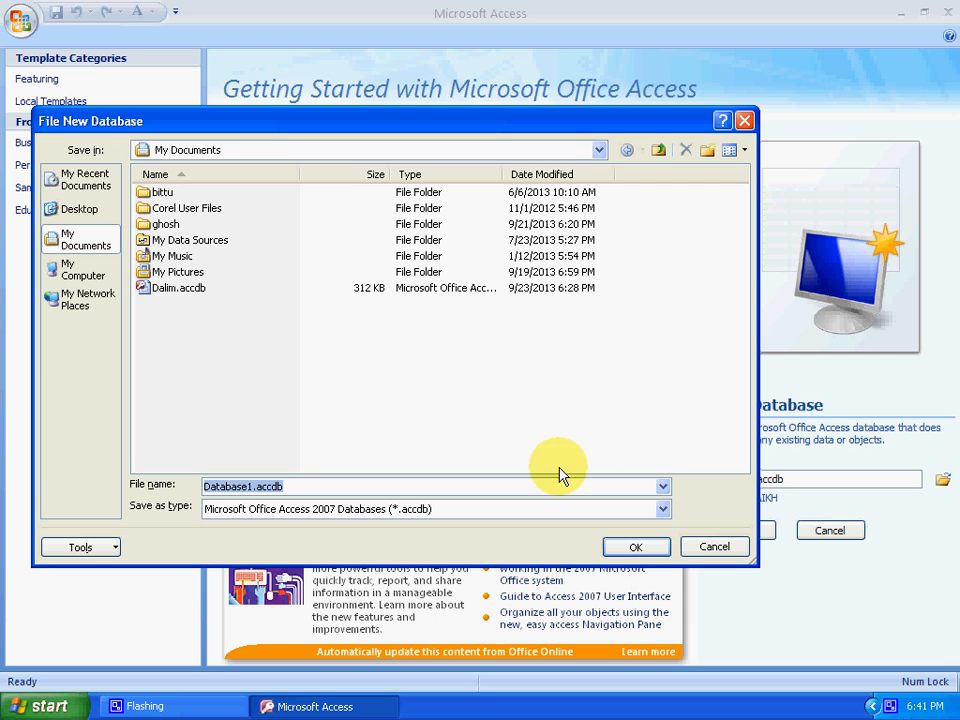
pyautogui.click(68, 268)
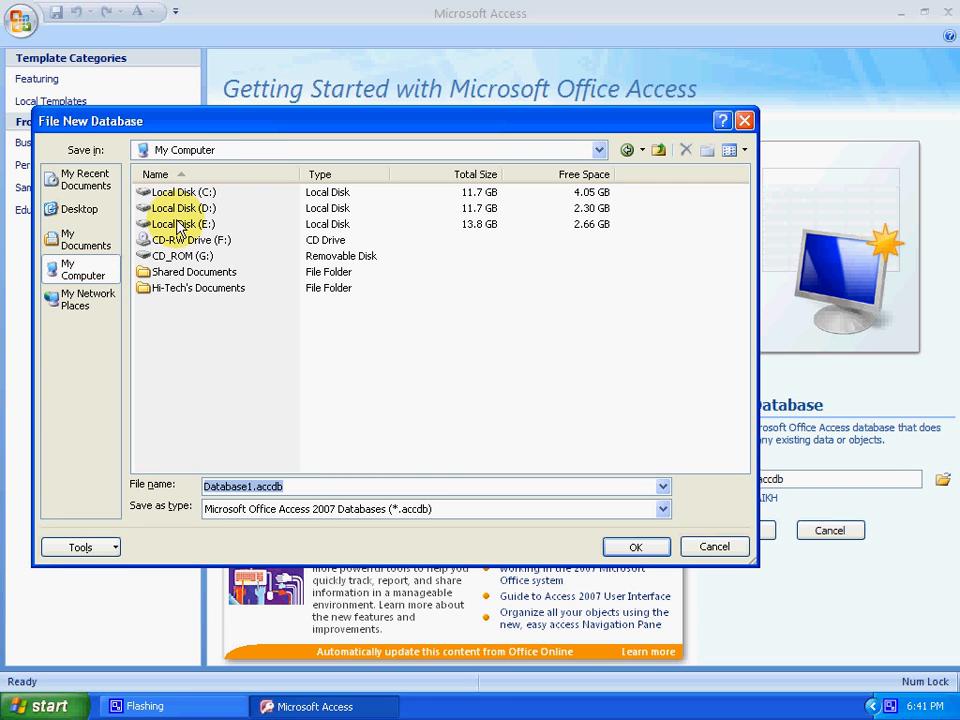
pyautogui.doubleClick(178, 224)
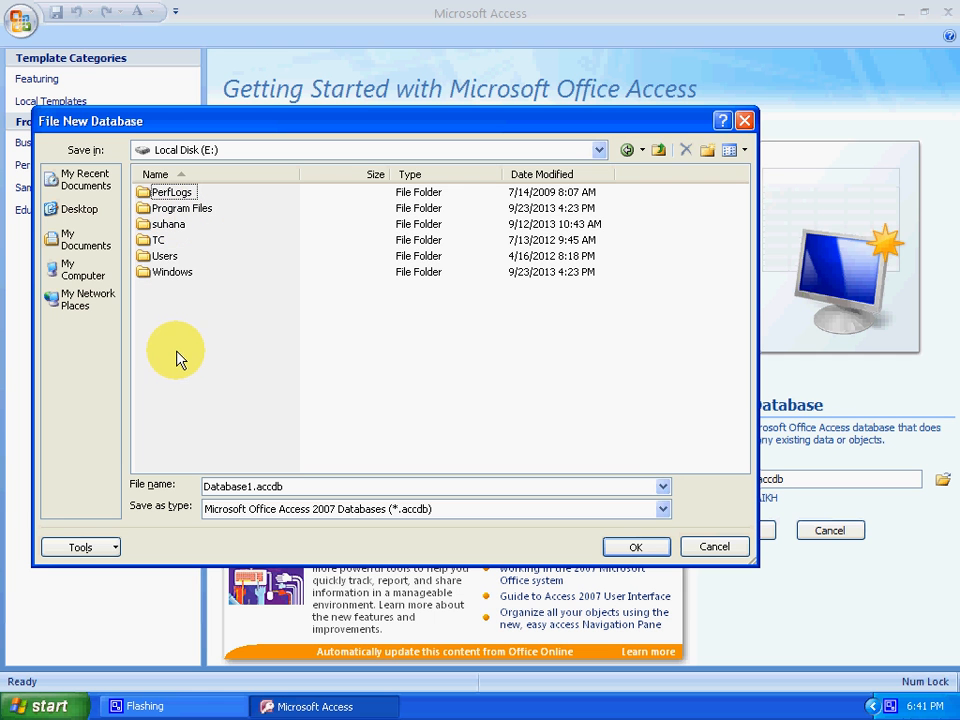
pyautogui.click(172, 228)
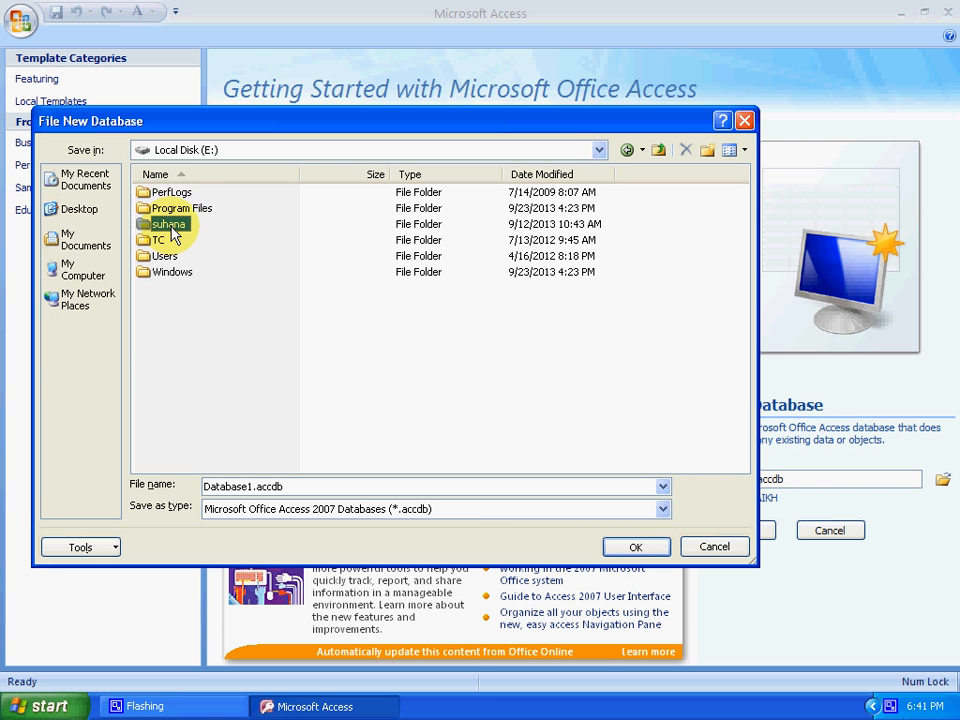
pyautogui.doubleClick(172, 228)
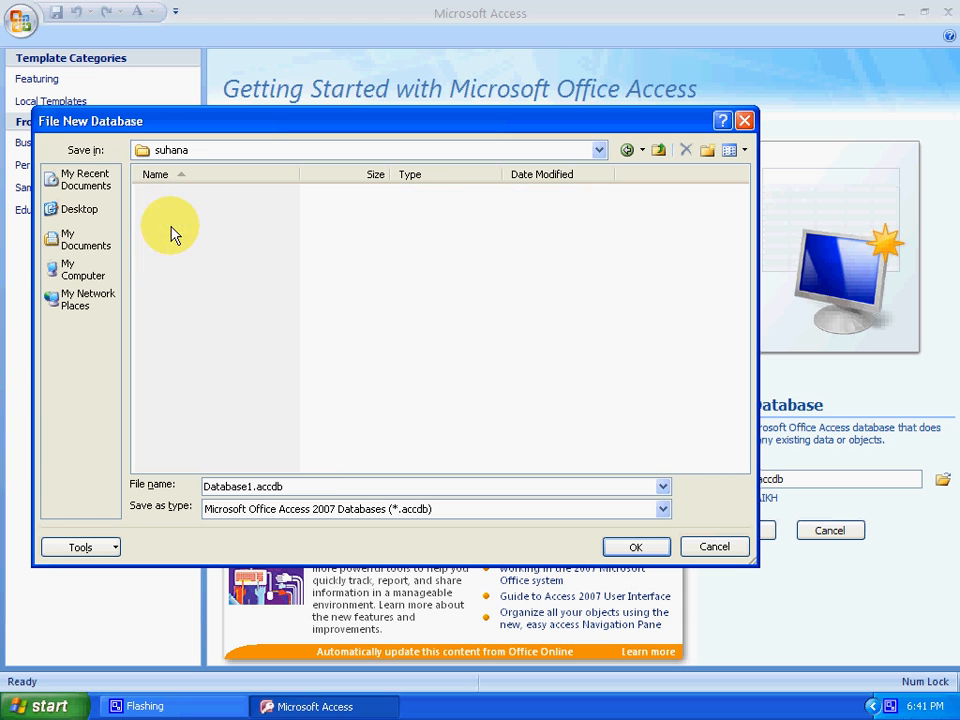
# Name the database file Employee in Microsoft Office Access 2007 Databases (*.accdb) format and create the database
pyautogui.doubleClick(232, 484)
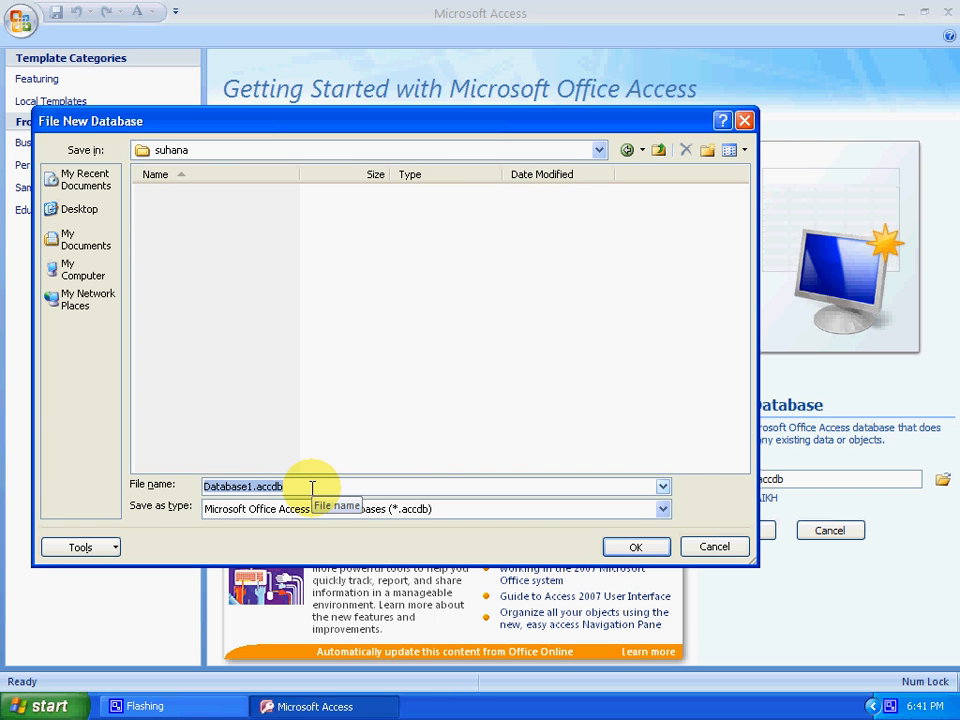
pyautogui.write('Emp')
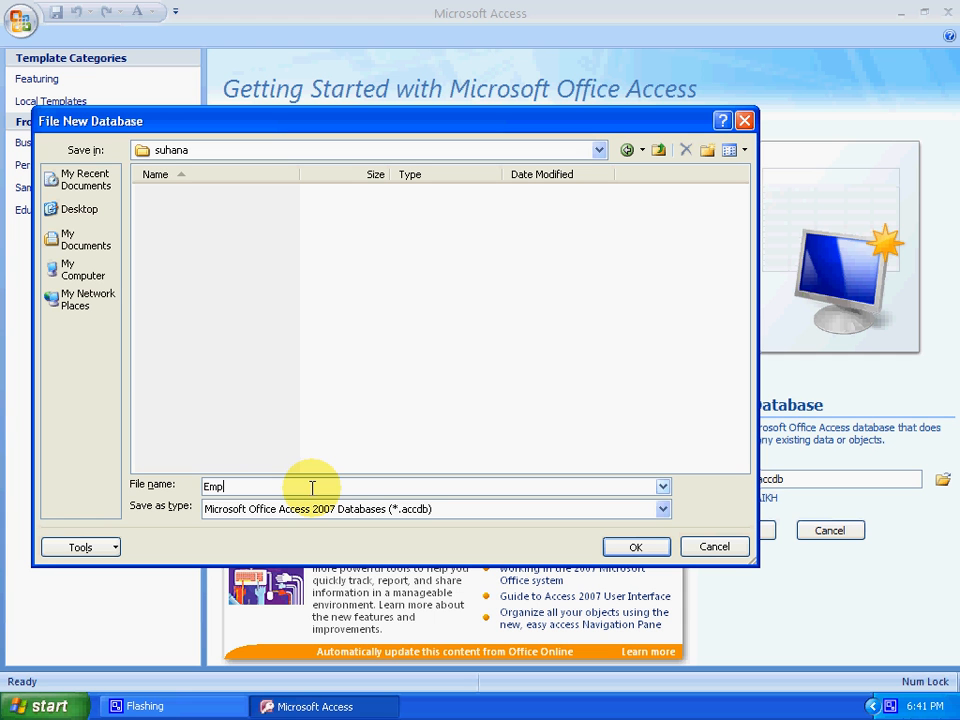
pyautogui.write('loyee')
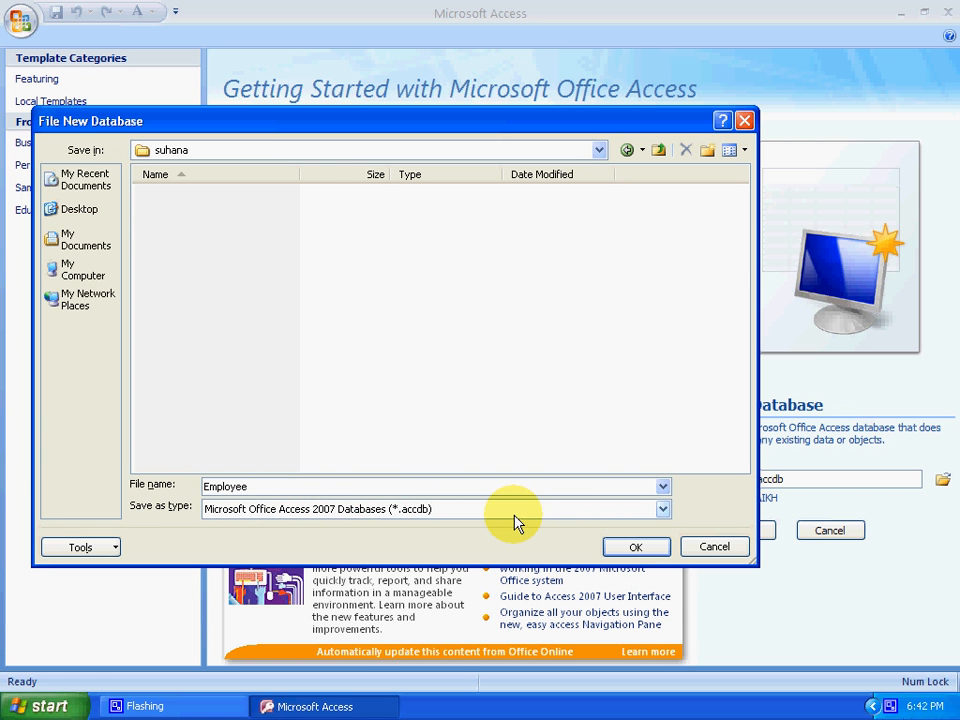
pyautogui.click(660, 512)
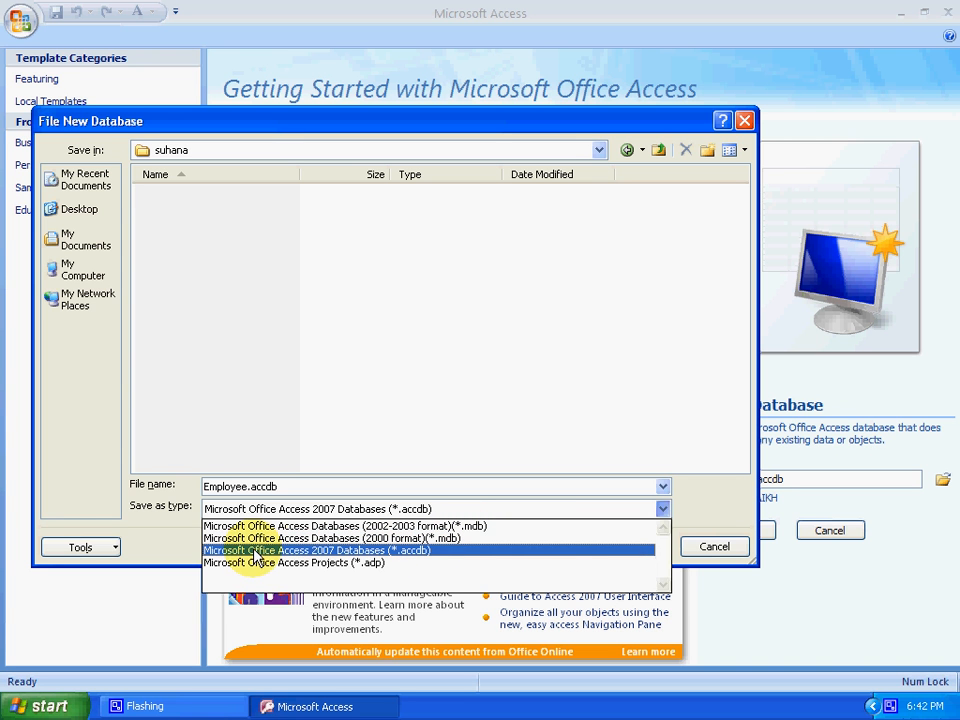
pyautogui.click(305, 551)
pyautogui.click(638, 548)
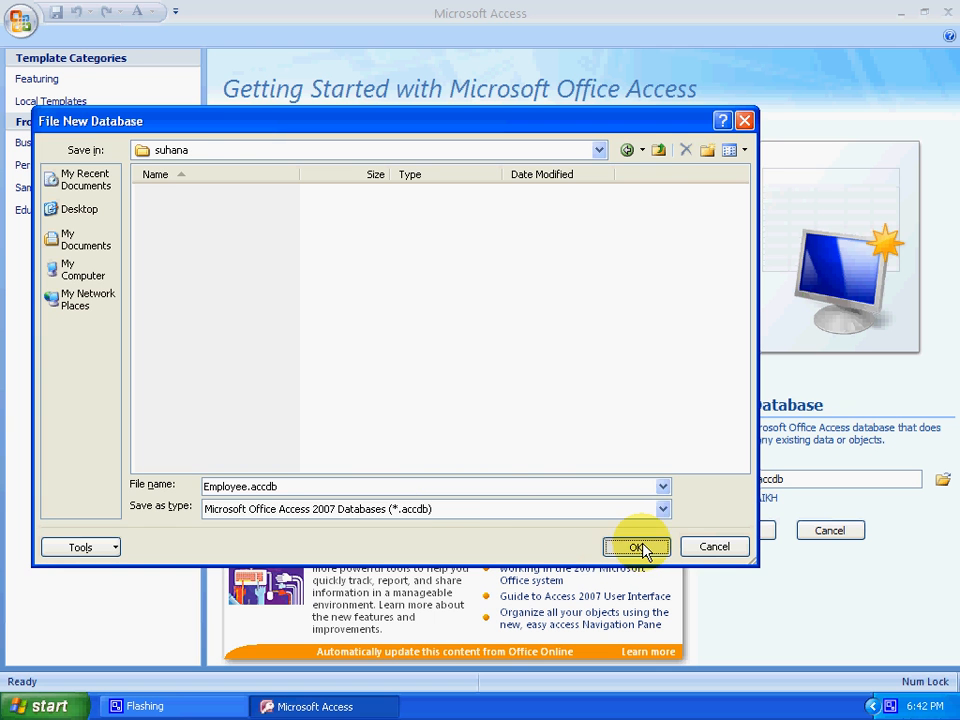
pyautogui.click(739, 531)
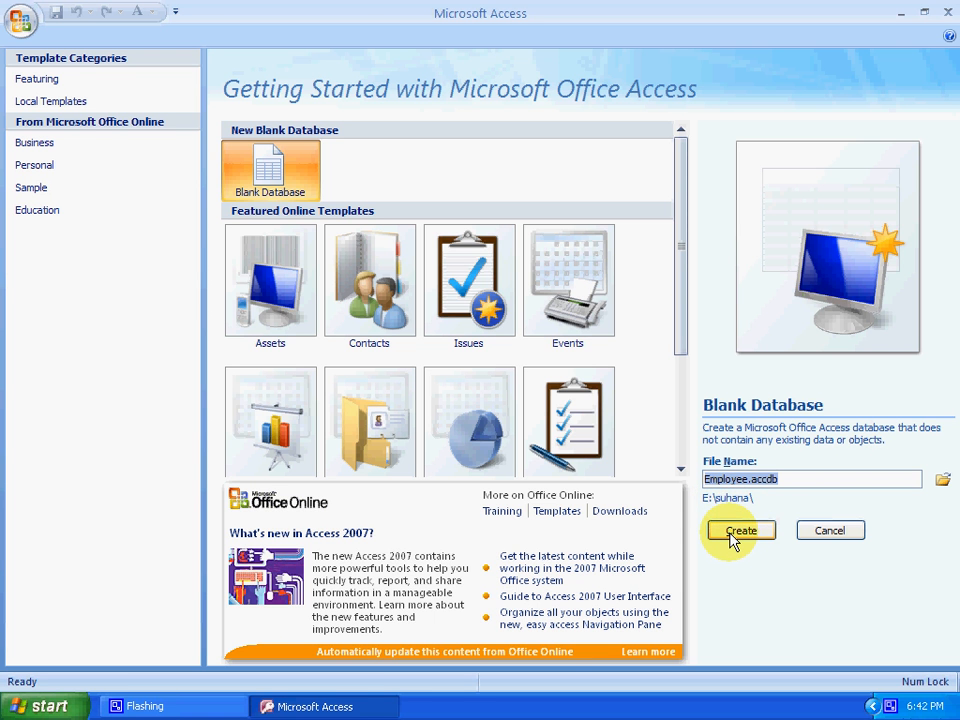
pyautogui.click(740, 531)
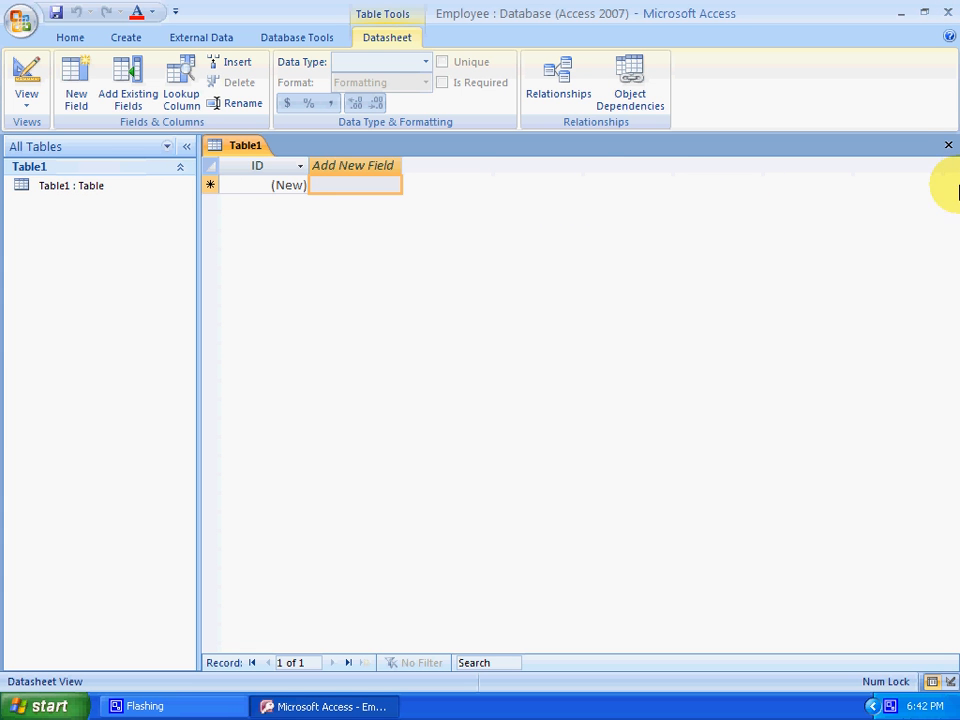
# Close the default Table1 datasheet and create a new table in Design view
pyautogui.click(948, 147)
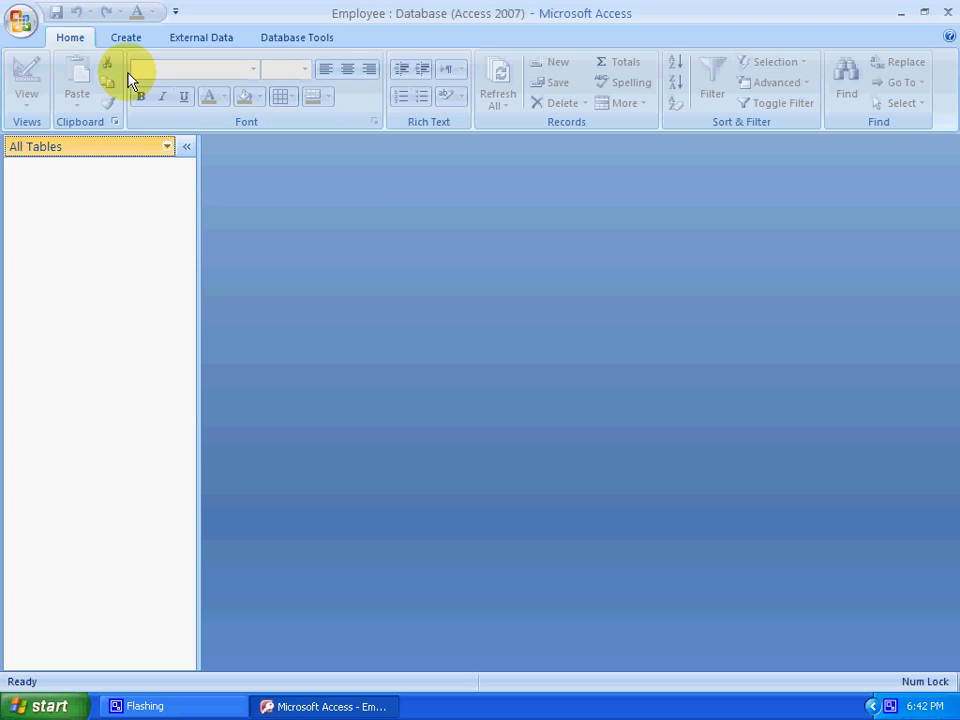
pyautogui.click(125, 40)
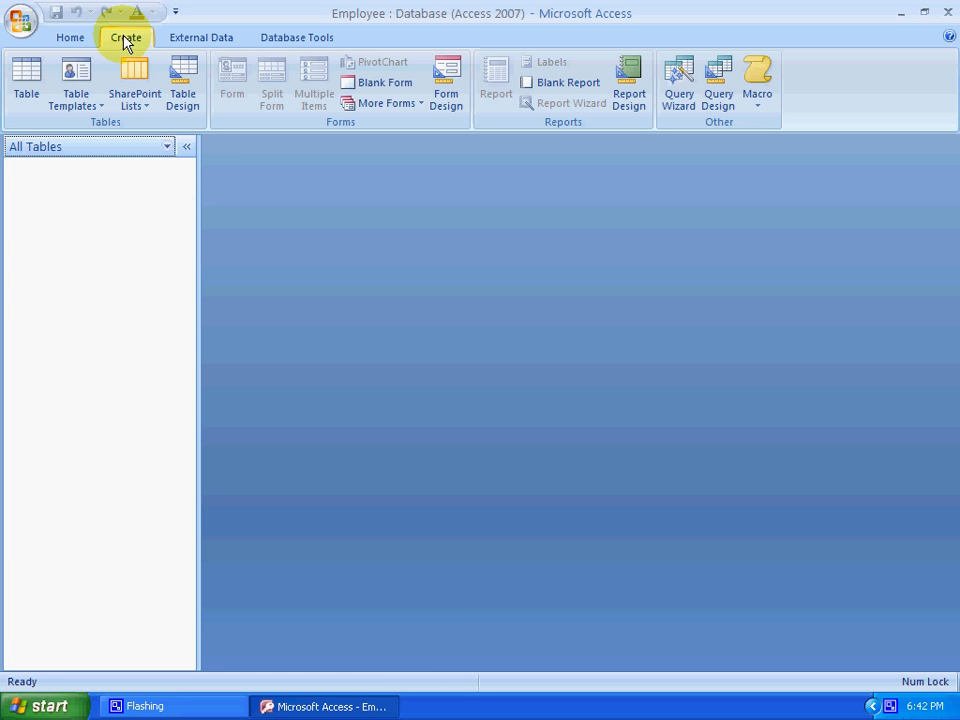
pyautogui.click(192, 100)
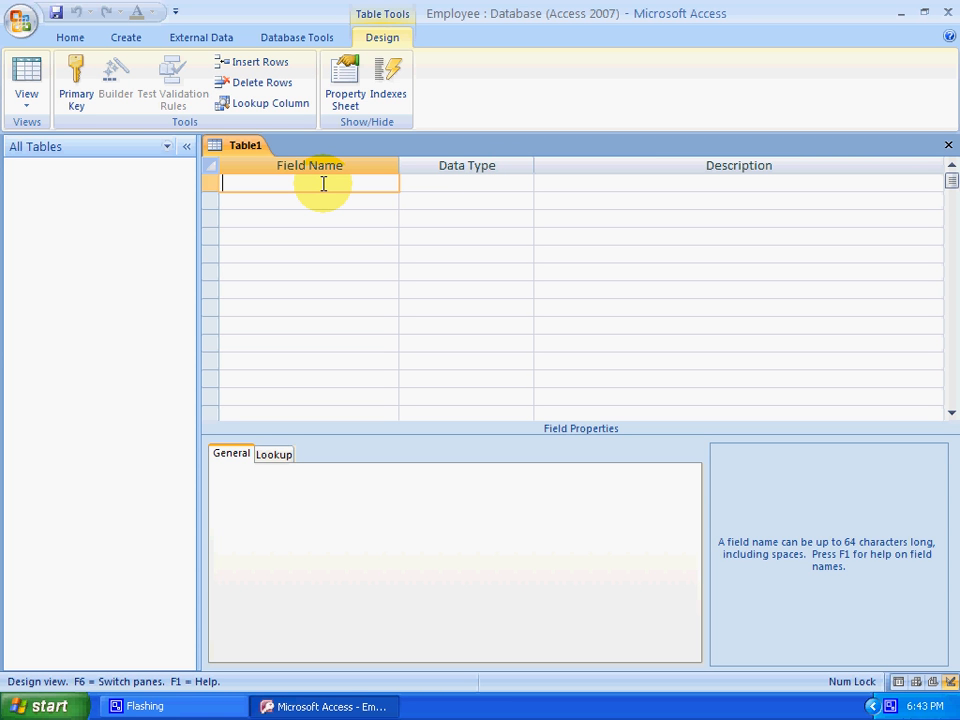
# Add a field named Roll with the Number data type as the table's first field
pyautogui.write('Roll')
pyautogui.press('Tab')
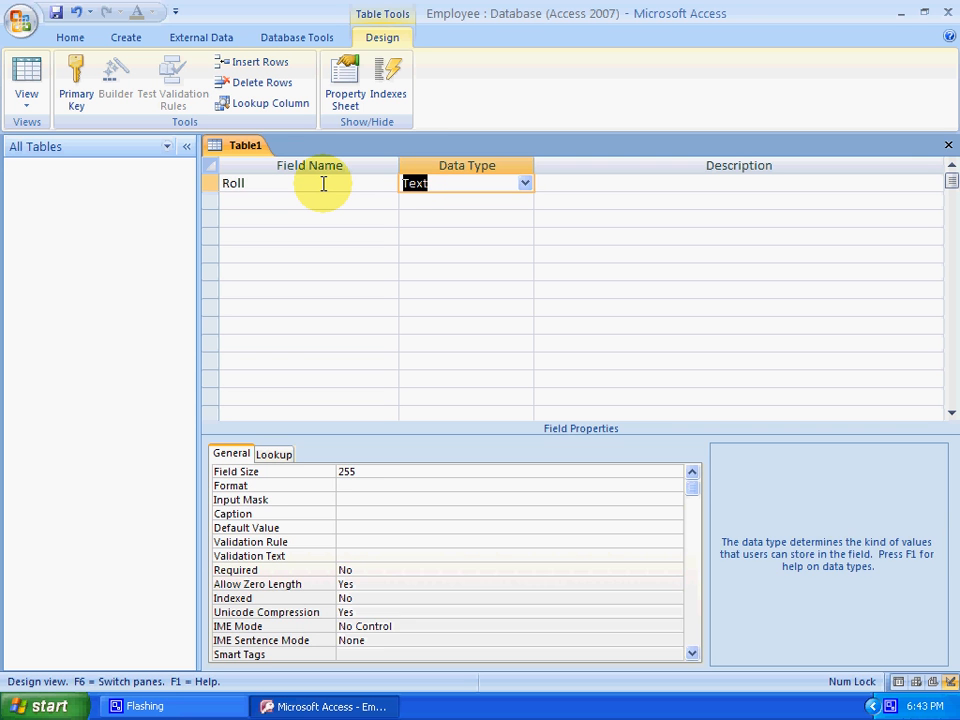
pyautogui.write('n')
pyautogui.press('Tab')
pyautogui.press('Tab')
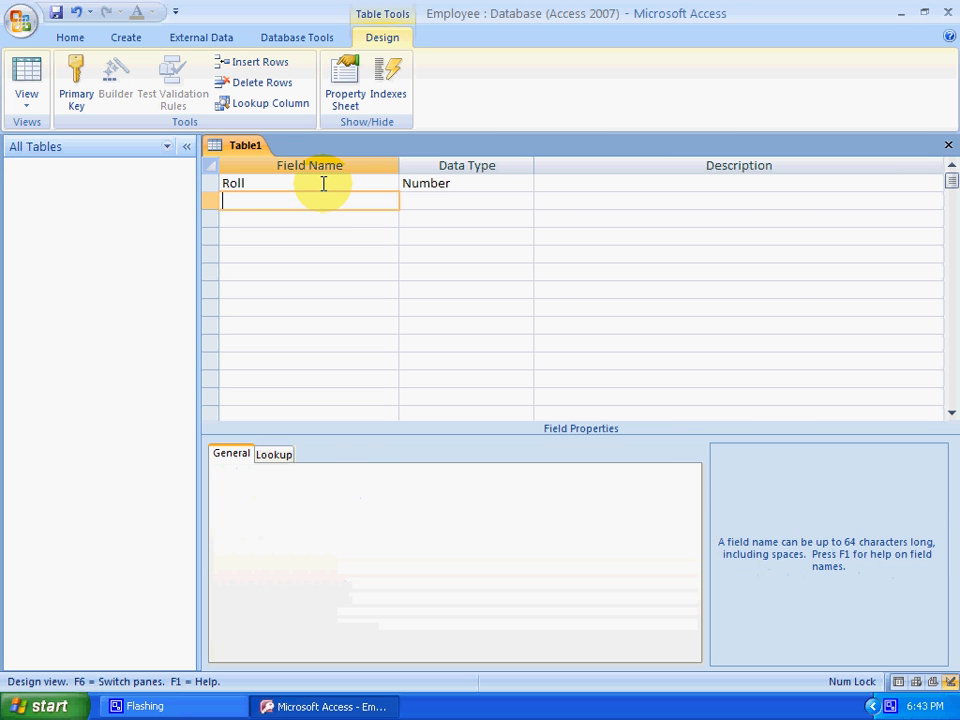
# Add a second field named S_Name with the Text data type
pyautogui.write('S_N')
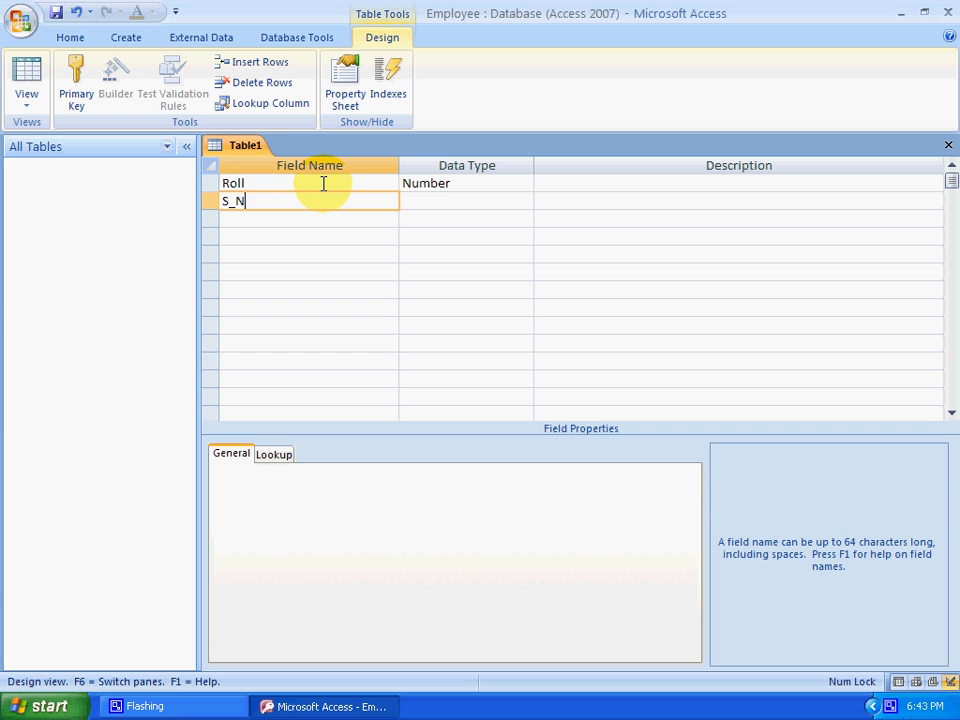
pyautogui.write('ame')
pyautogui.press('Tab')
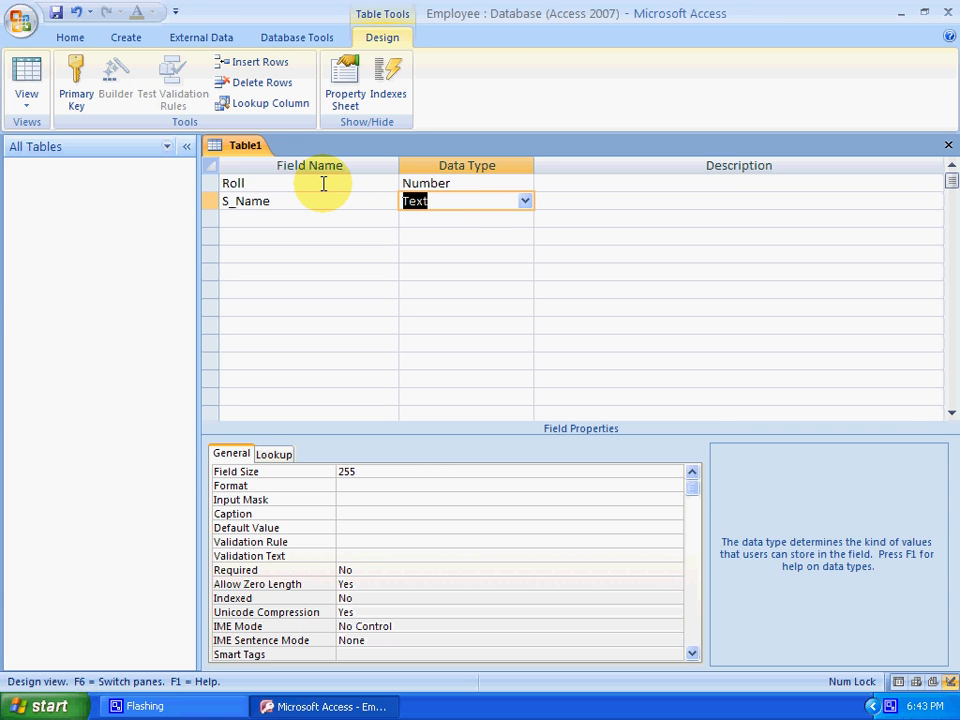
pyautogui.write('t')
pyautogui.press('Tab')
pyautogui.press('Tab')
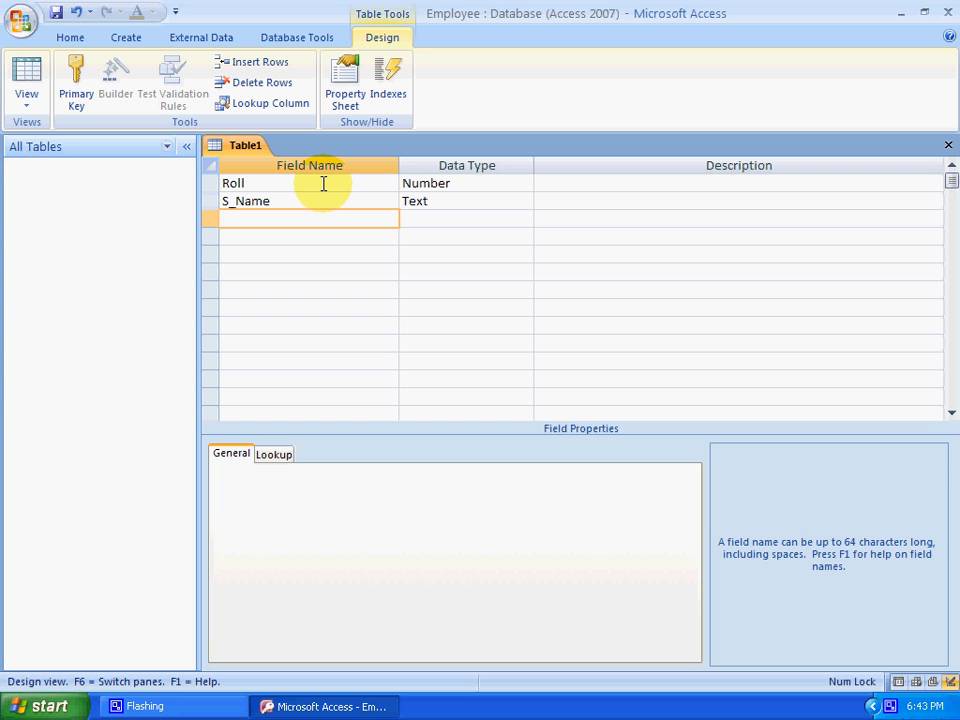
# Add a field named Ben with the Number data type below S_Name
pyautogui.write('Ben')
pyautogui.press('Tab')
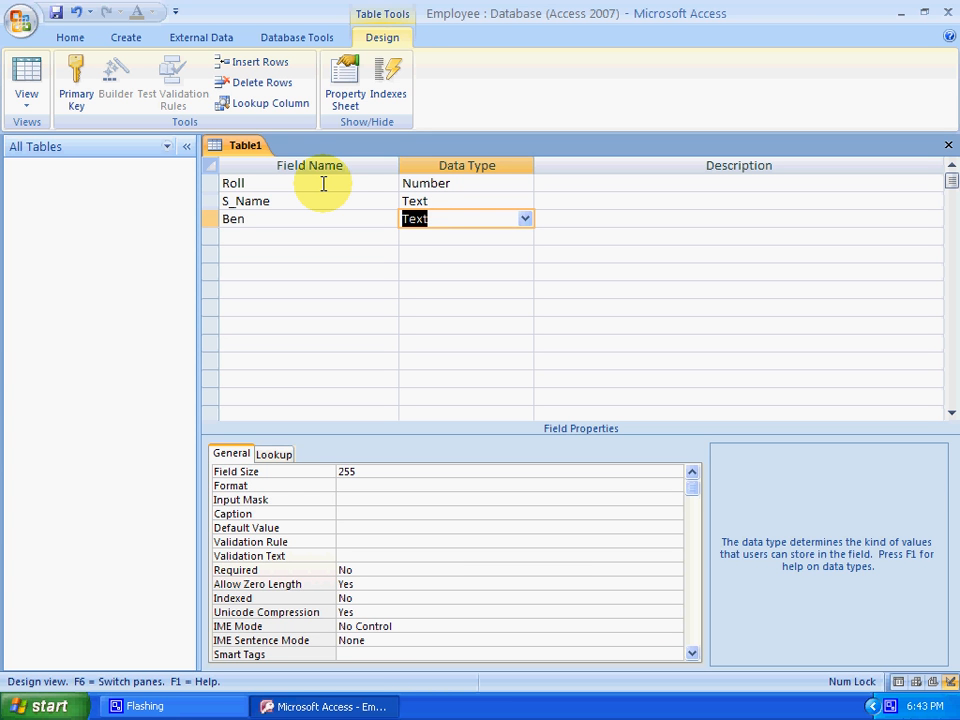
pyautogui.write('number')
pyautogui.press('Tab')
pyautogui.press('Tab')
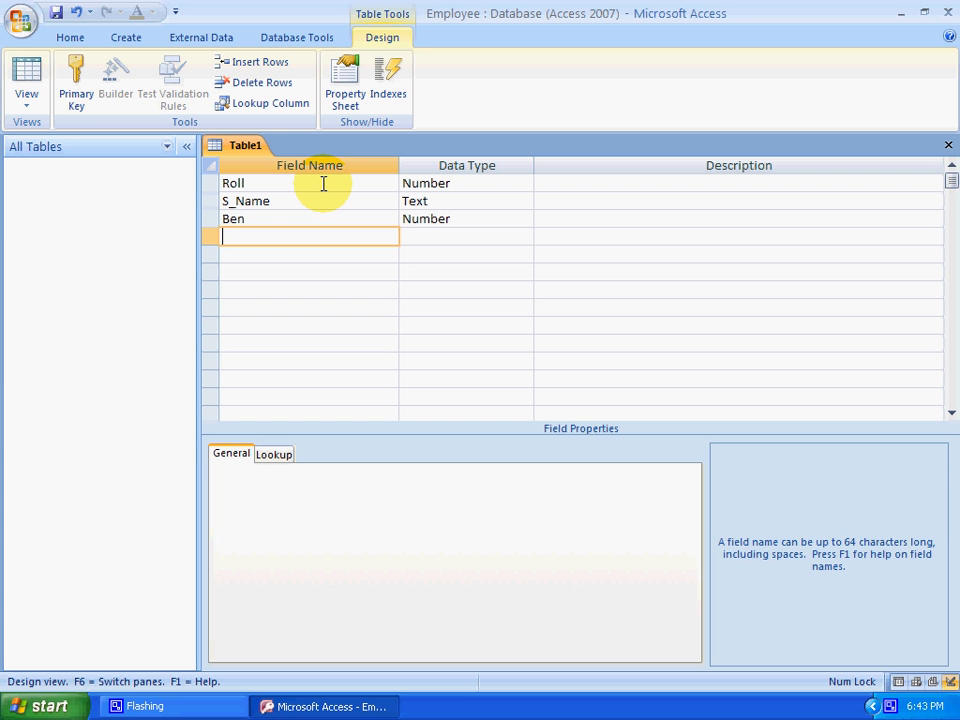
# Add a field named Eng with the Number data type below Ben
pyautogui.write('Eng')
pyautogui.press('Tab')
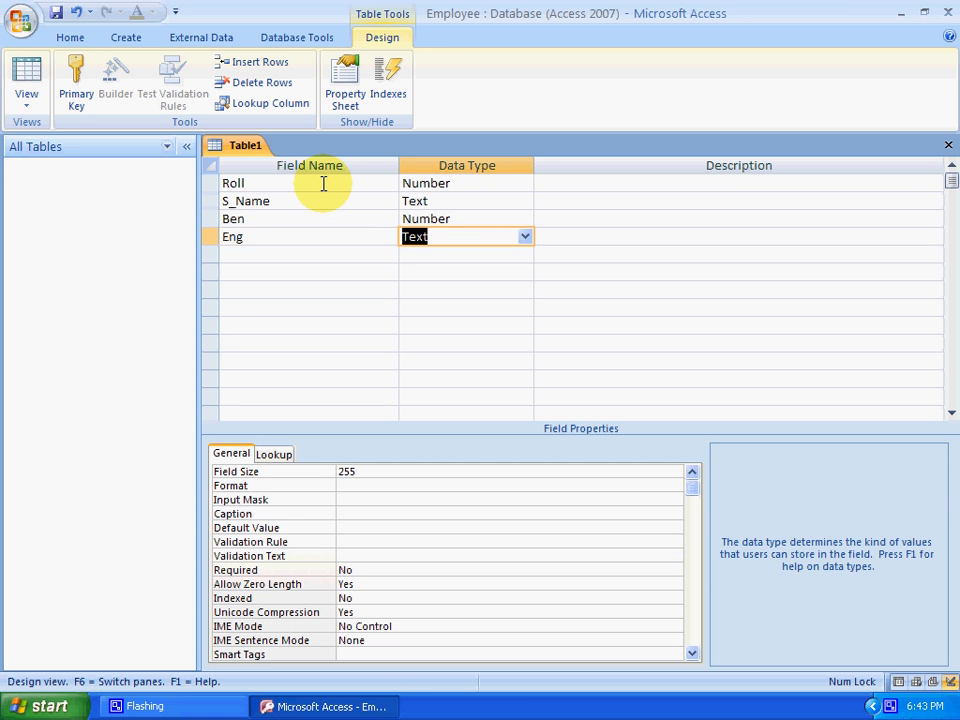
pyautogui.write('Number')
pyautogui.press('Tab')
pyautogui.press('Tab')
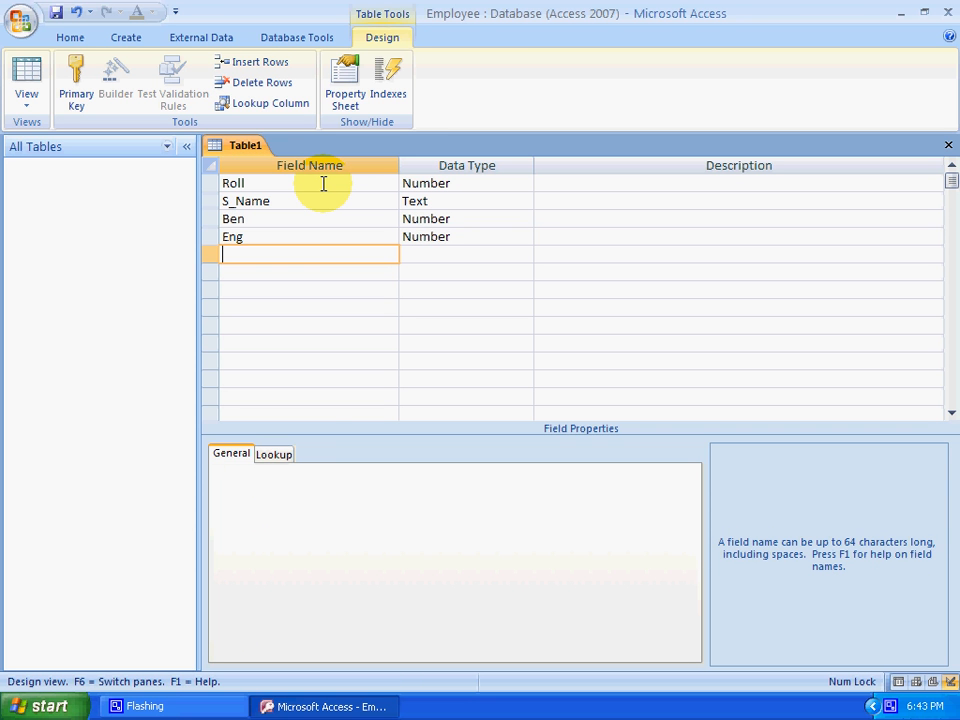
# Add a field named Math with the Number data type below Eng
pyautogui.write('Math')
pyautogui.press('Tab')
pyautogui.write('n')
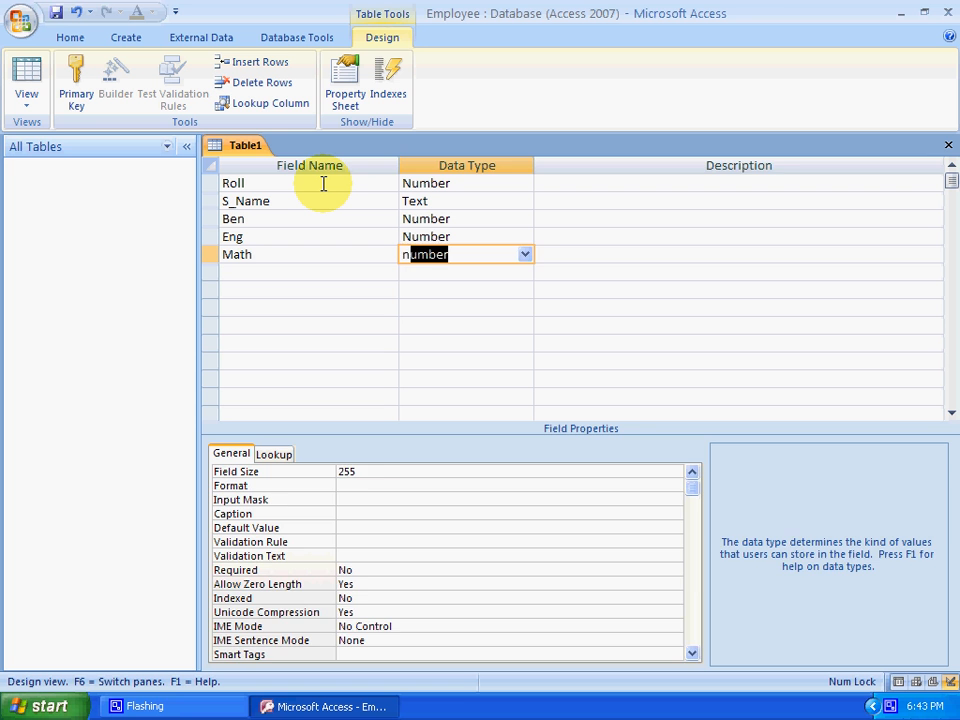
pyautogui.press('Tab')
pyautogui.press('Tab')
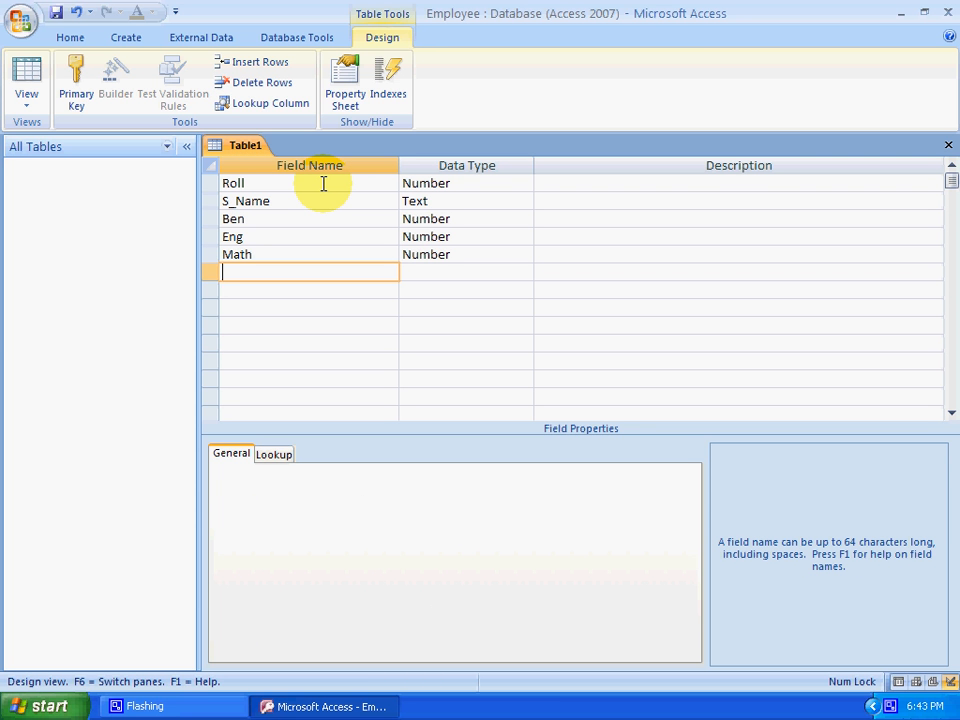
# Add a field named Hist with the Number data type below Math
pyautogui.write('Hist')
pyautogui.press('Tab')
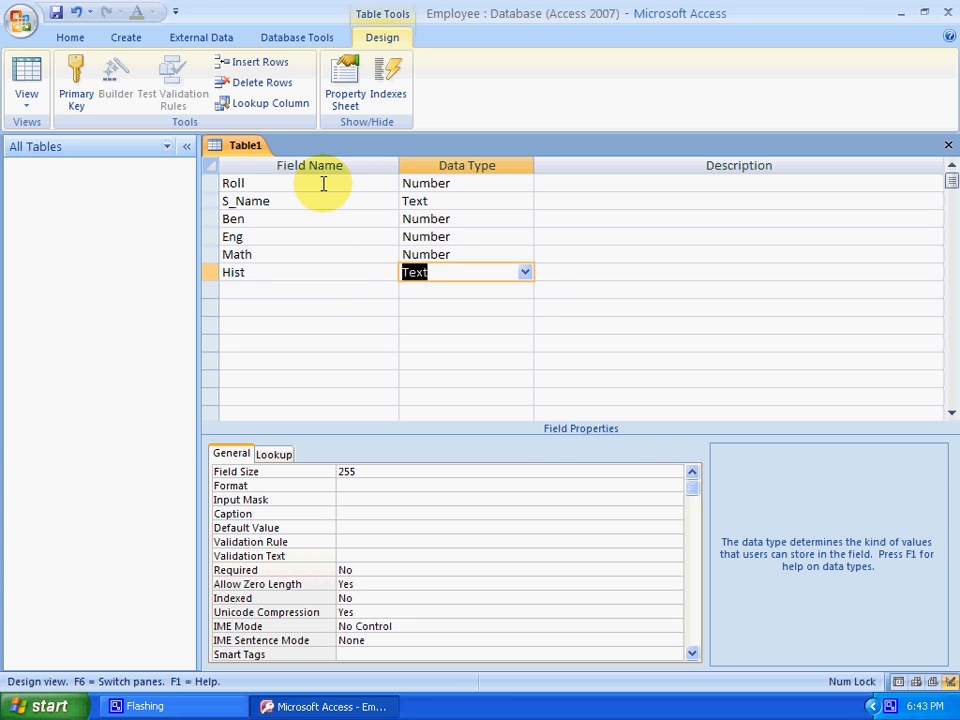
pyautogui.click(525, 273)
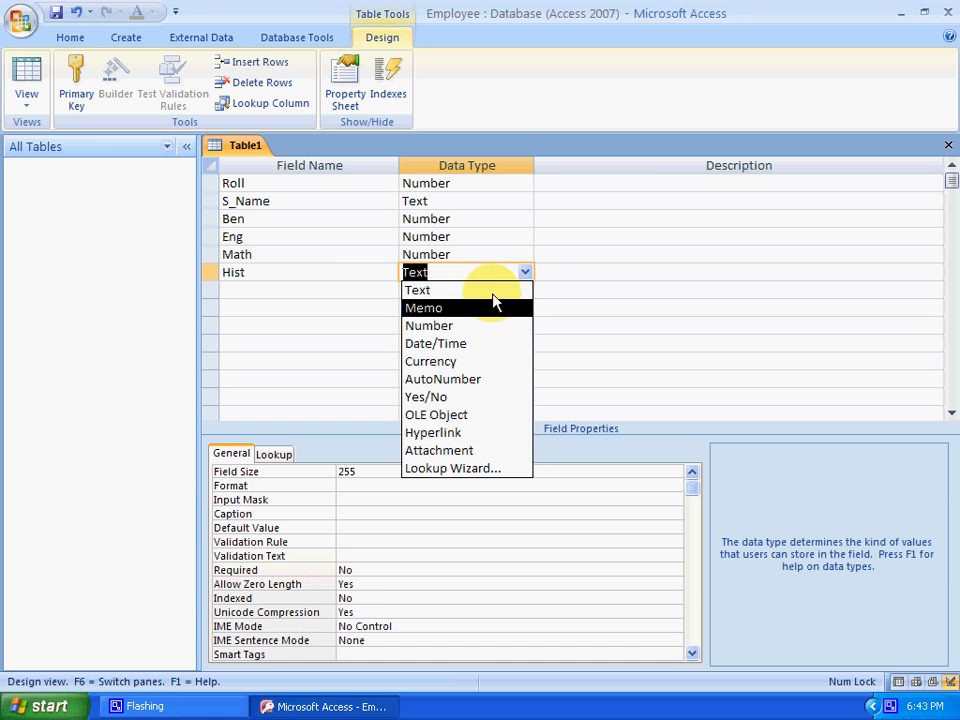
pyautogui.click(440, 326)
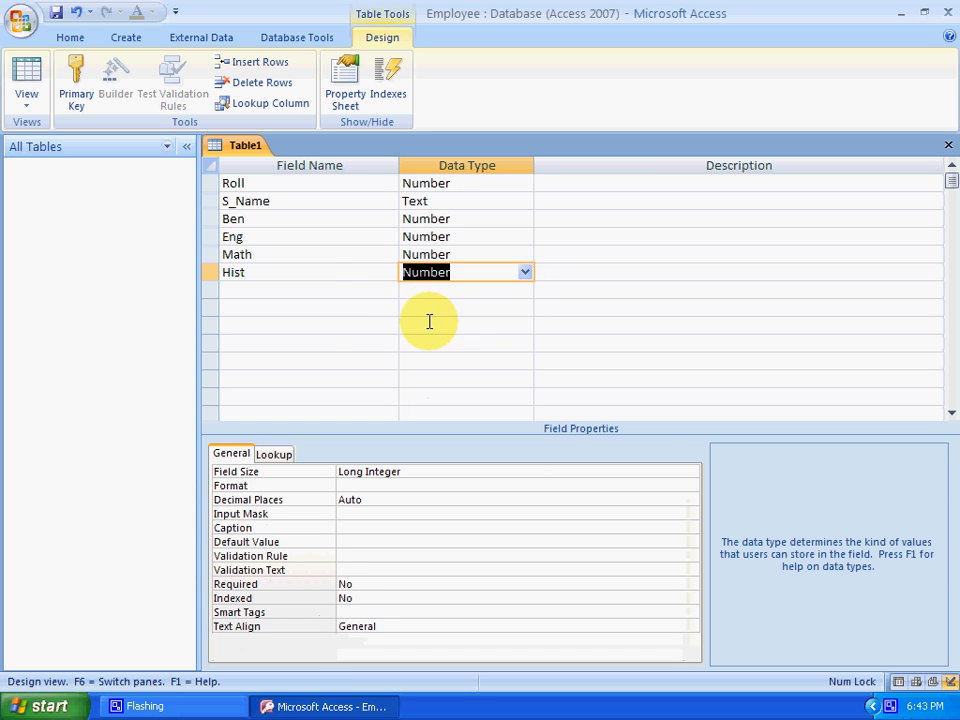
# Add a field named Geo with the Number data type below Hist
pyautogui.click(324, 292)
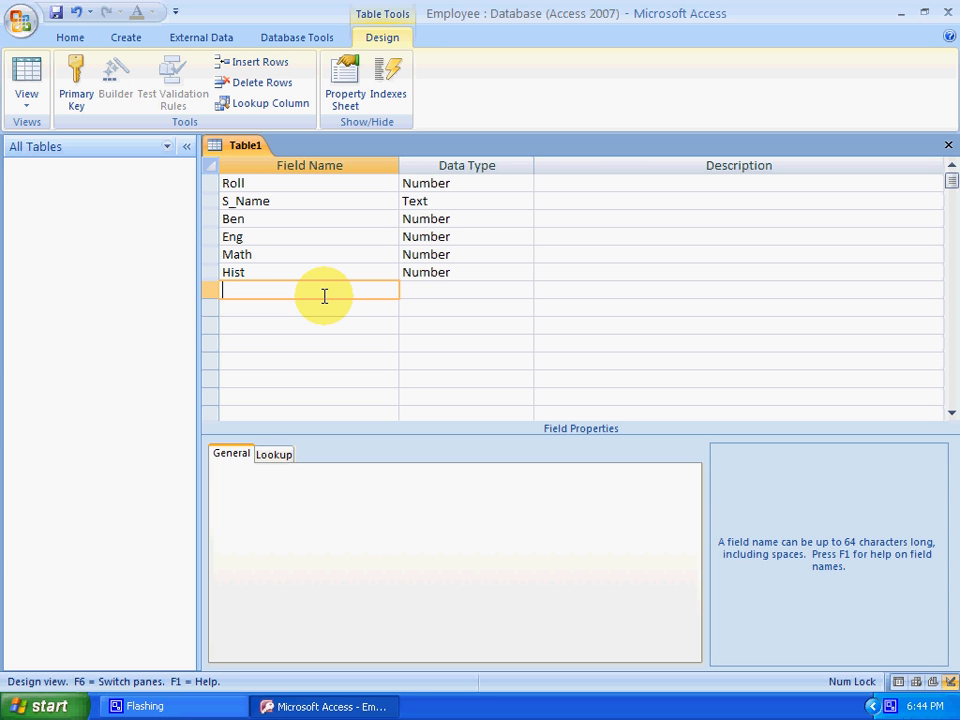
pyautogui.write('Geo')
pyautogui.press('Tab')
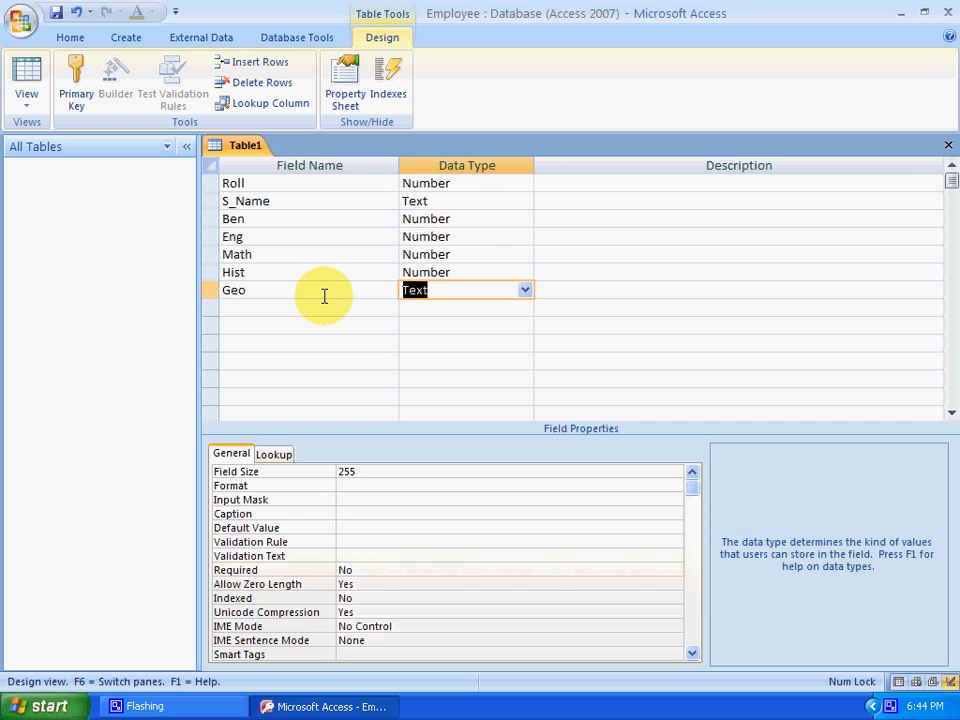
pyautogui.write('n')
pyautogui.press('Return')
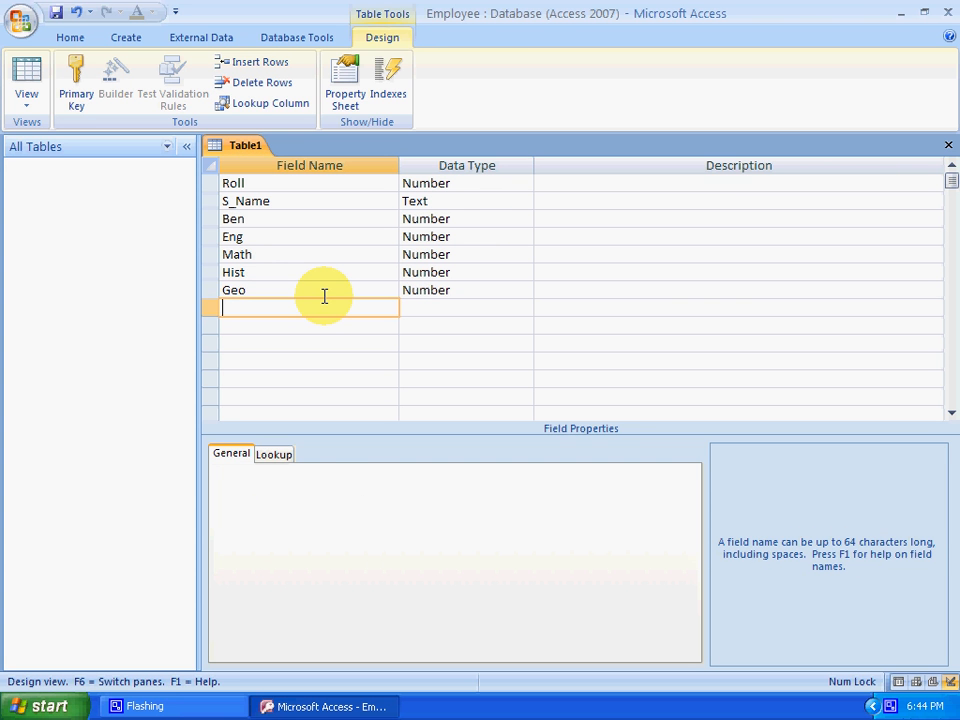
# Add a field named Total with the Number data type below Geo
pyautogui.write('Total')
pyautogui.press('Return')
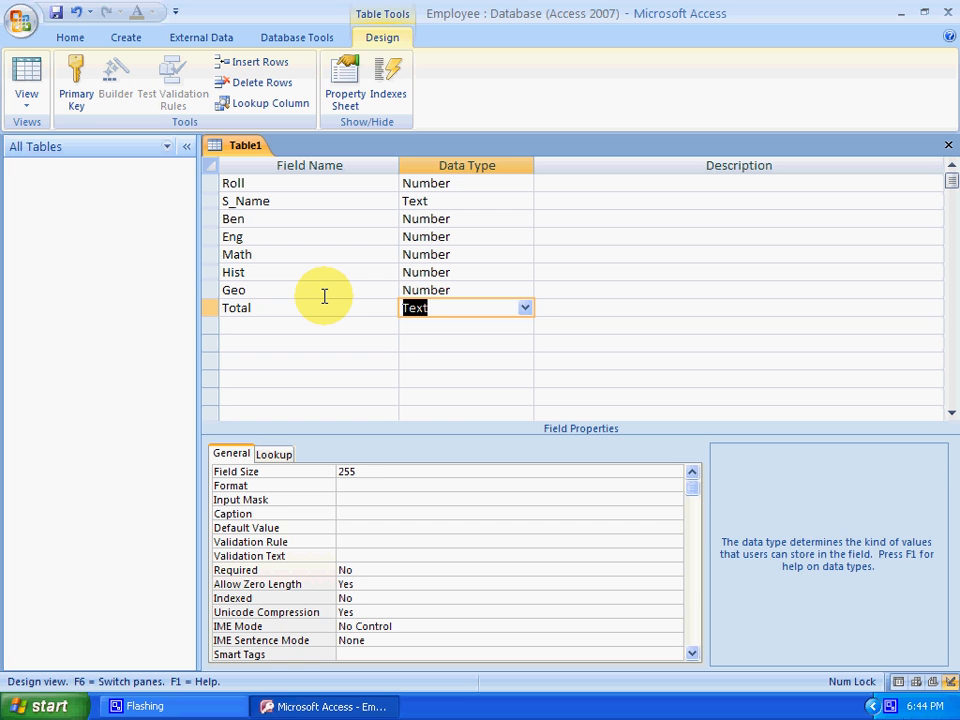
pyautogui.write('number')
pyautogui.press('Return')
pyautogui.press('Return')
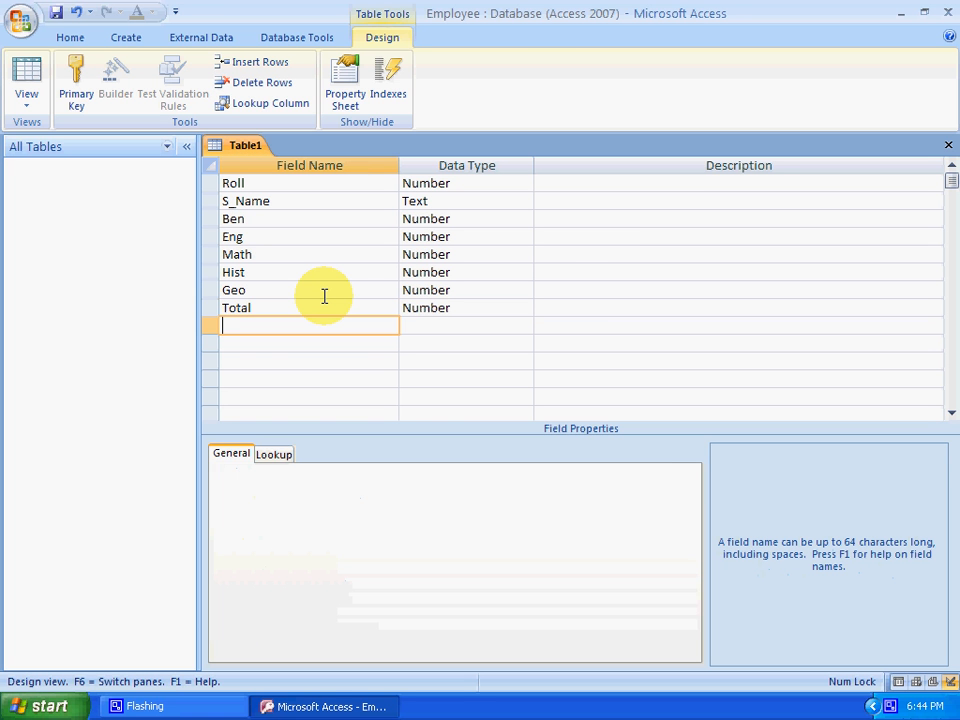
# Add a field named Par with the Number data type below Total
pyautogui.write('Pa')
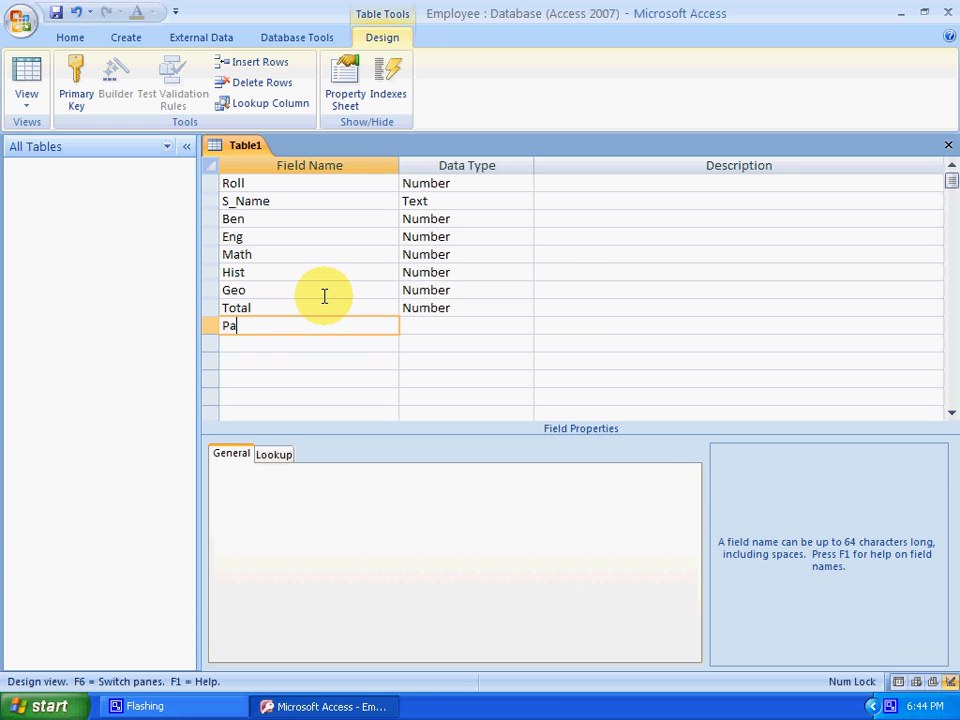
pyautogui.write('r')
pyautogui.press('Tab')
pyautogui.write('Number')
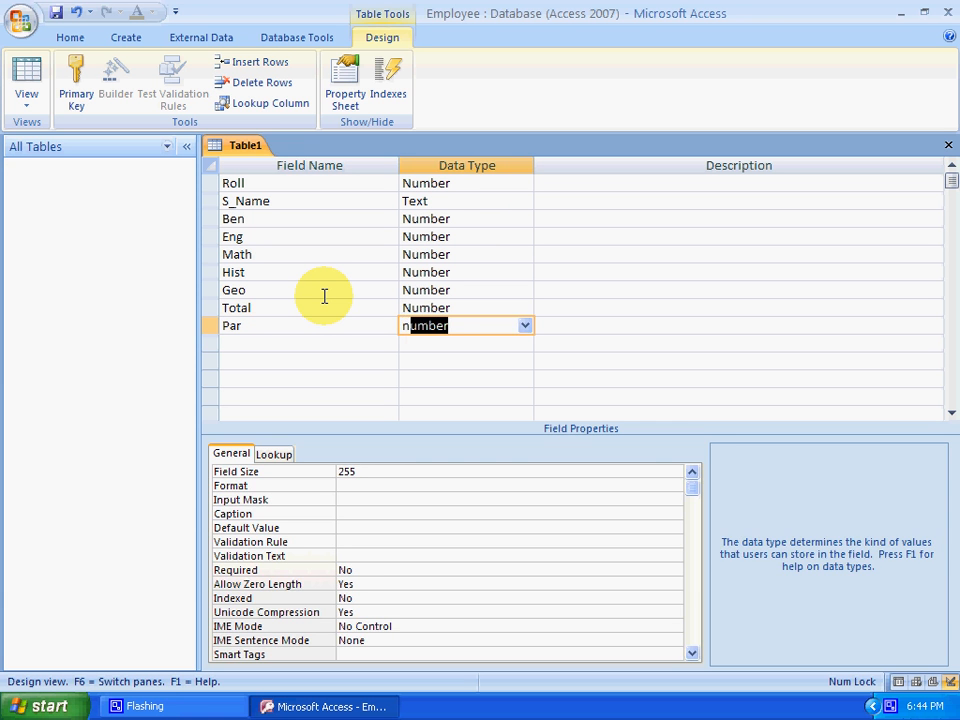
pyautogui.press('Tab')
pyautogui.press('Tab')
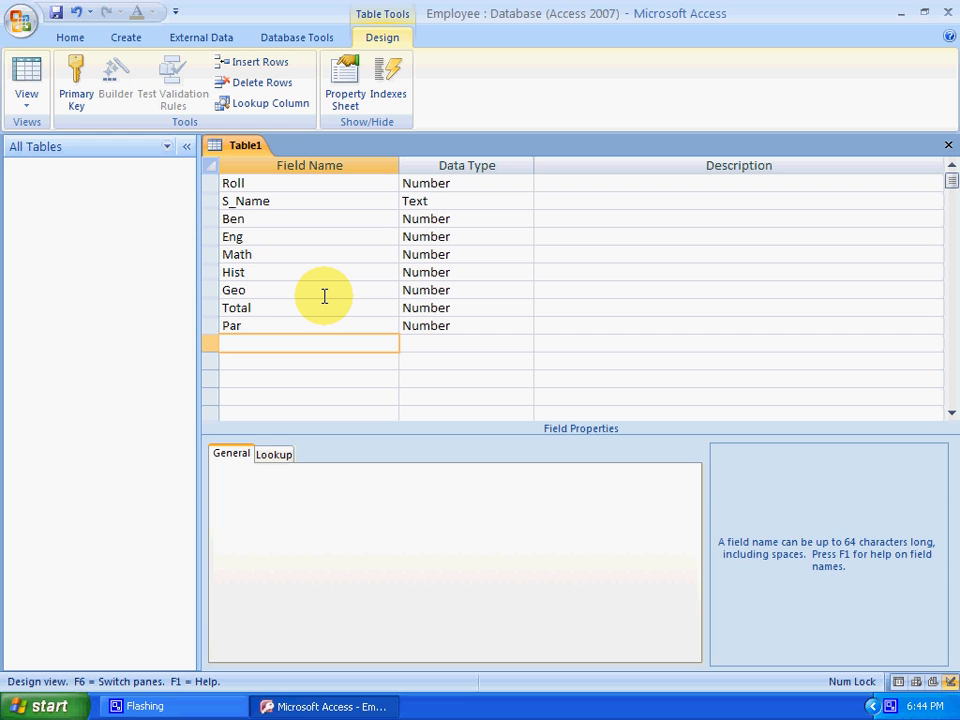
# Add a final field named Division with the Text data type below Par
pyautogui.write('Division')
pyautogui.press('Tab')
pyautogui.press('Tab')
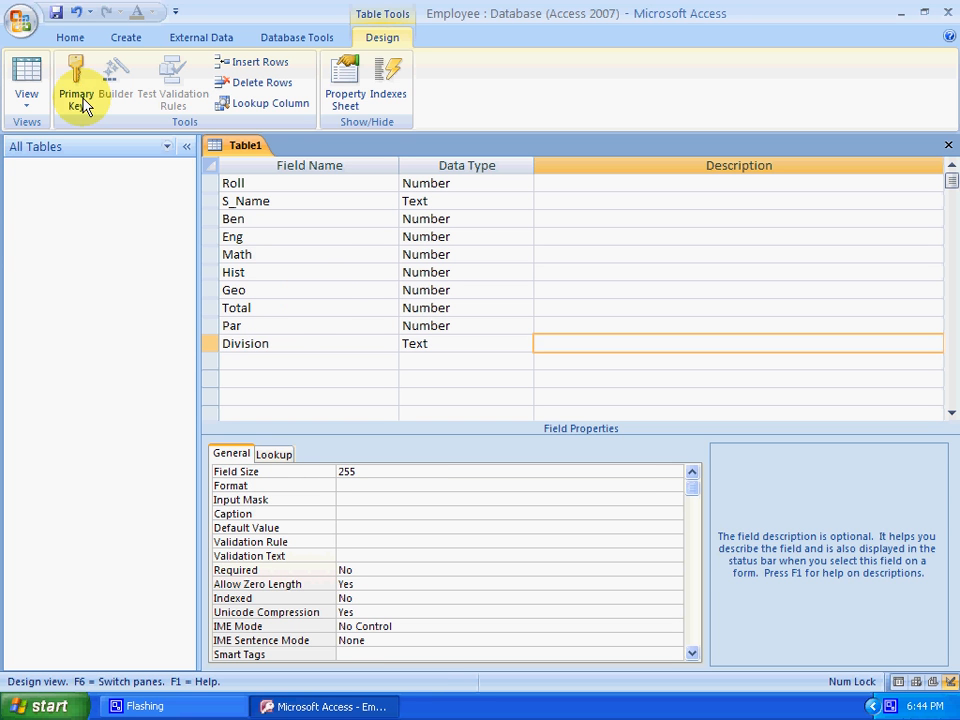
pyautogui.click(276, 341)
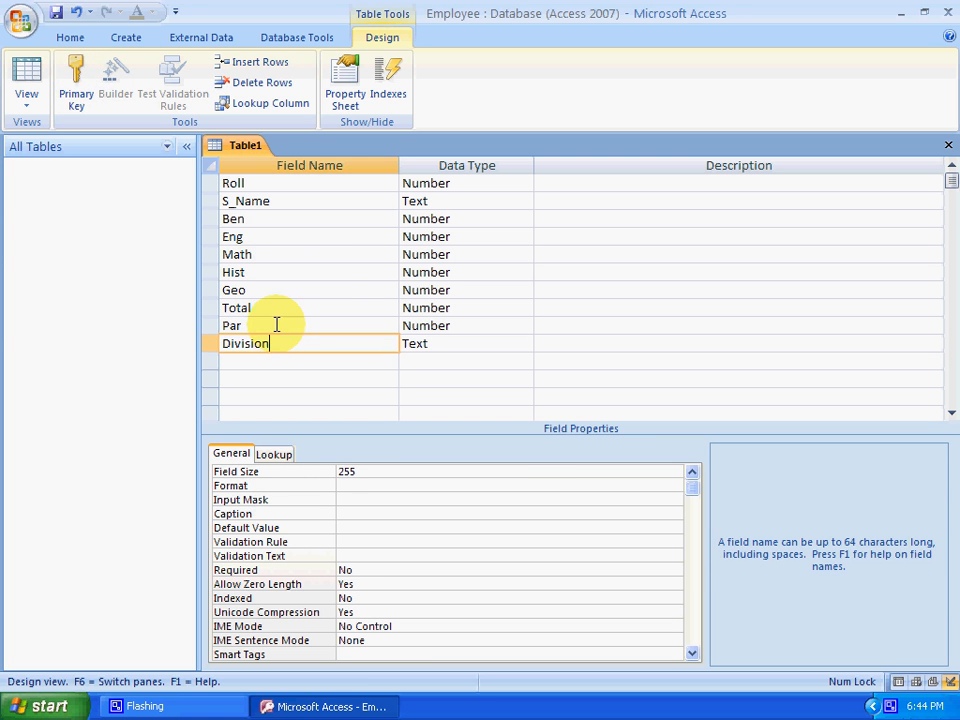
pyautogui.click(276, 328)
pyautogui.click(278, 270)
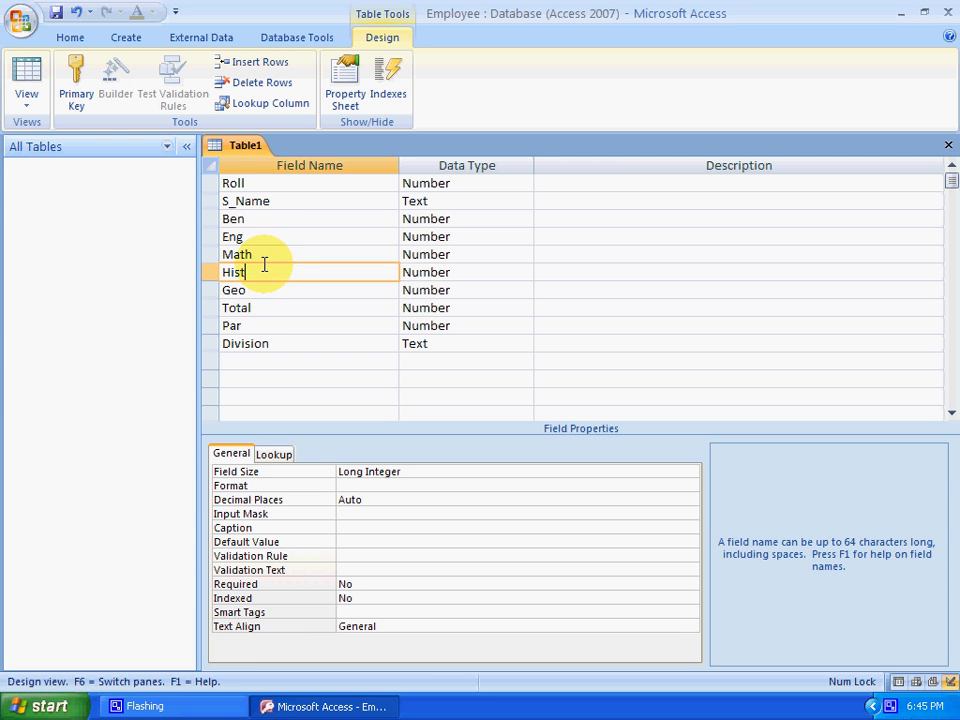
pyautogui.click(265, 307)
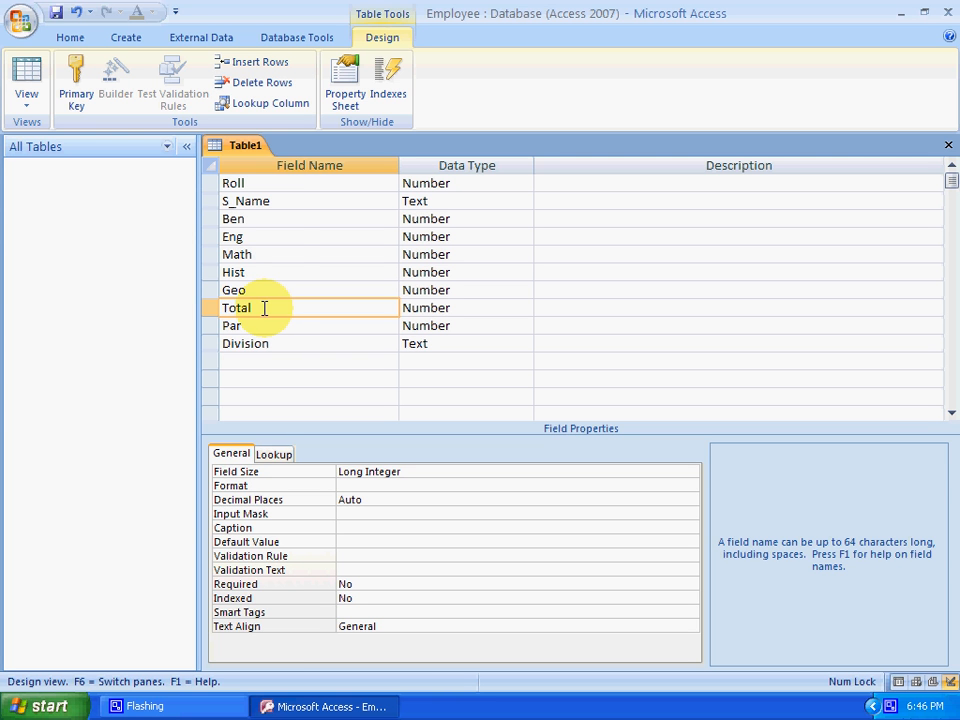
# Set the Roll field as the table's primary key
pyautogui.click(240, 183)
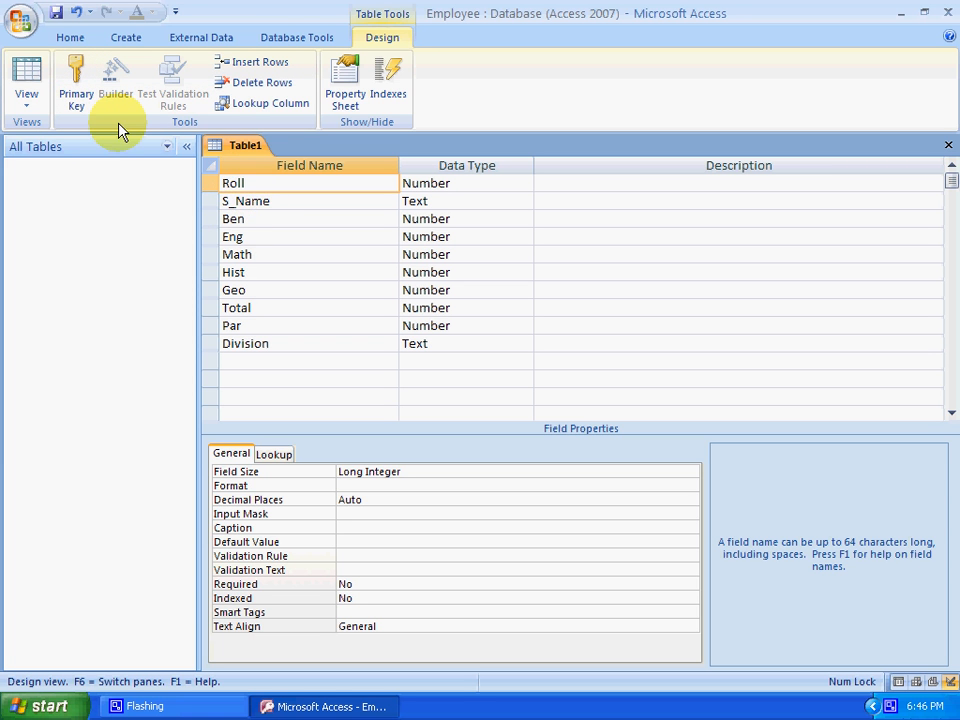
pyautogui.click(76, 95)
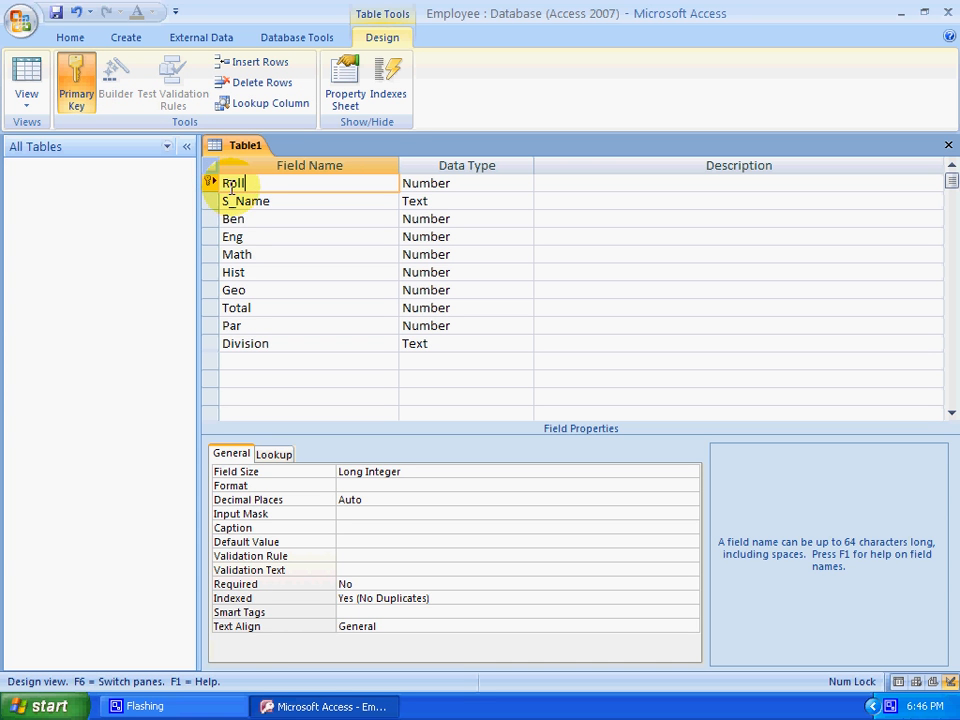
pyautogui.click(76, 95)
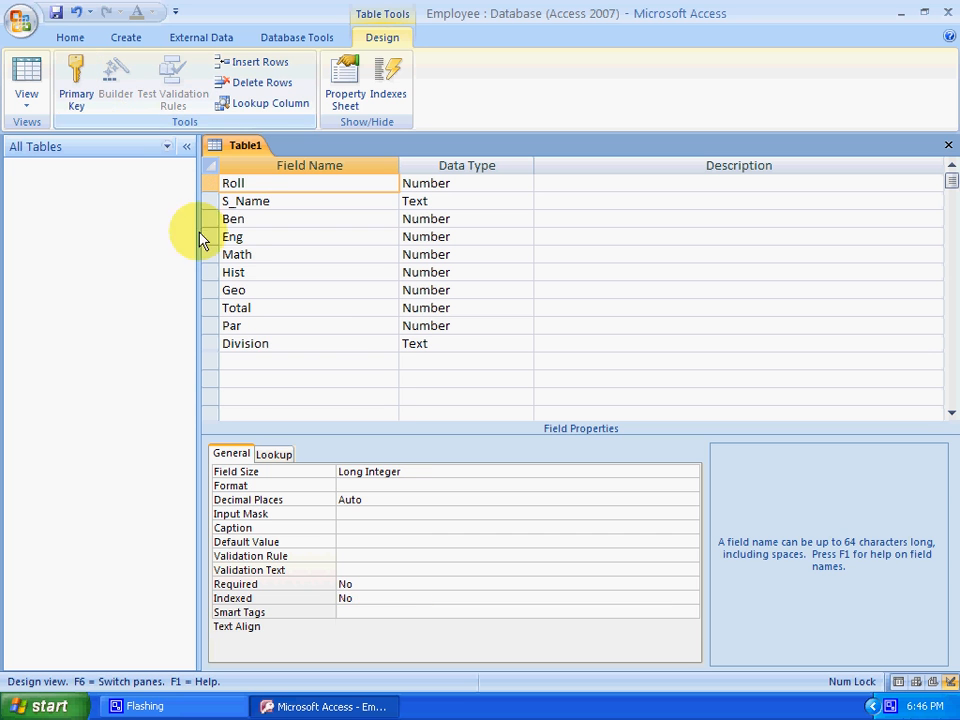
pyautogui.rightClick(261, 184)
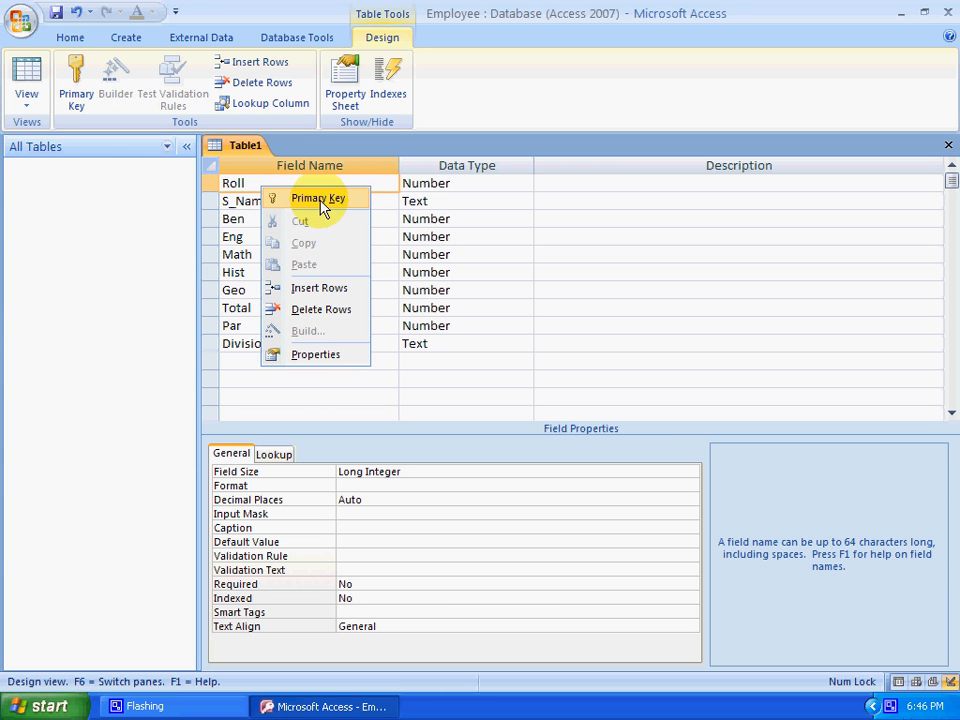
pyautogui.click(322, 205)
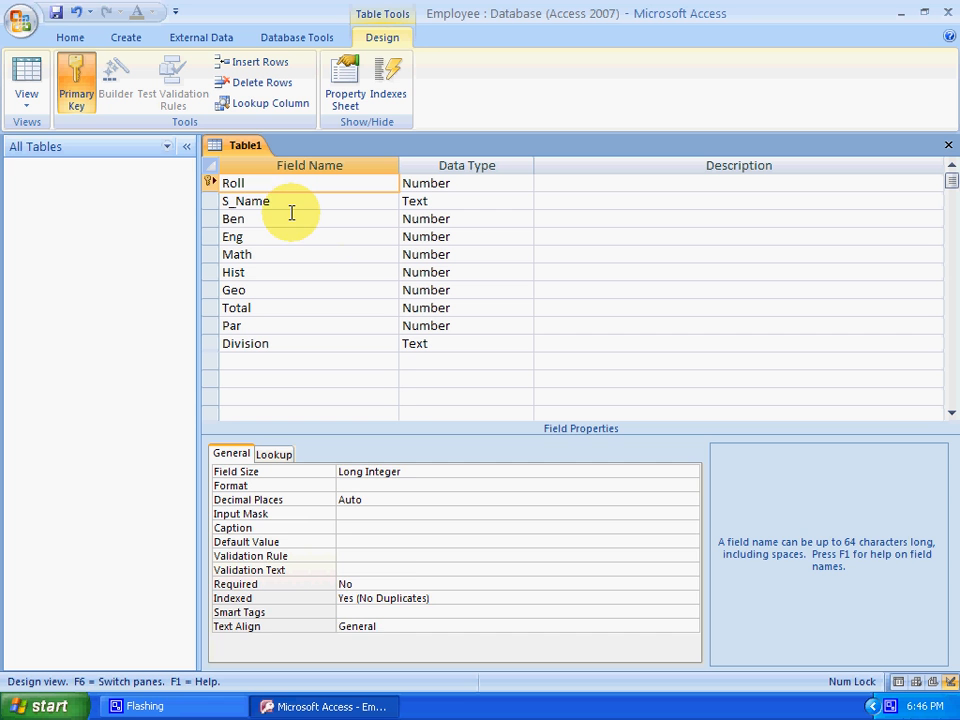
pyautogui.click(287, 201)
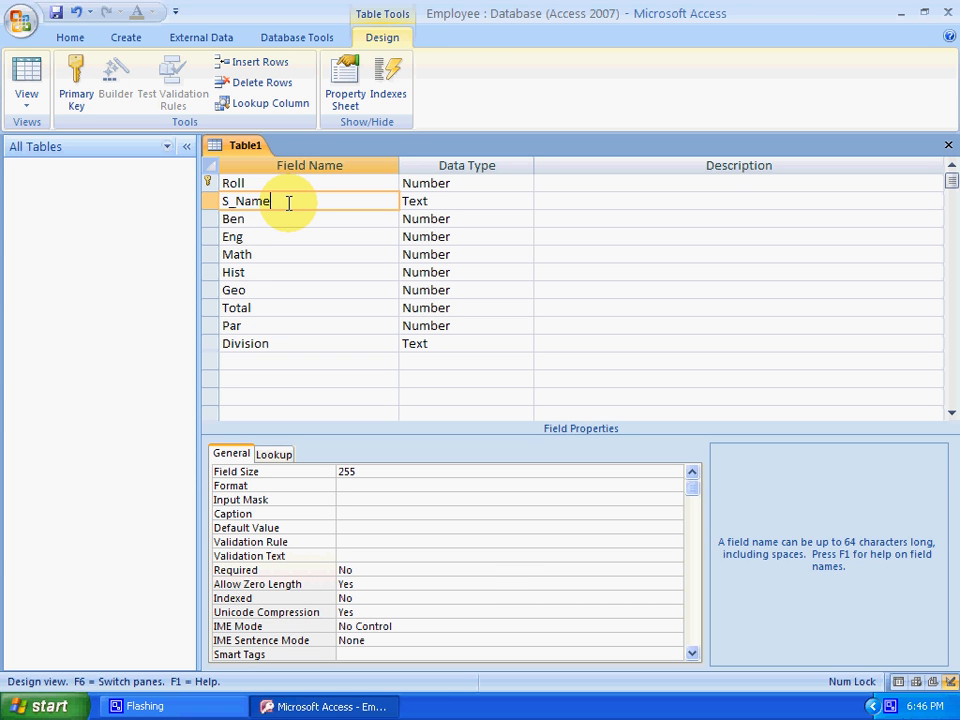
pyautogui.click(279, 256)
pyautogui.click(281, 273)
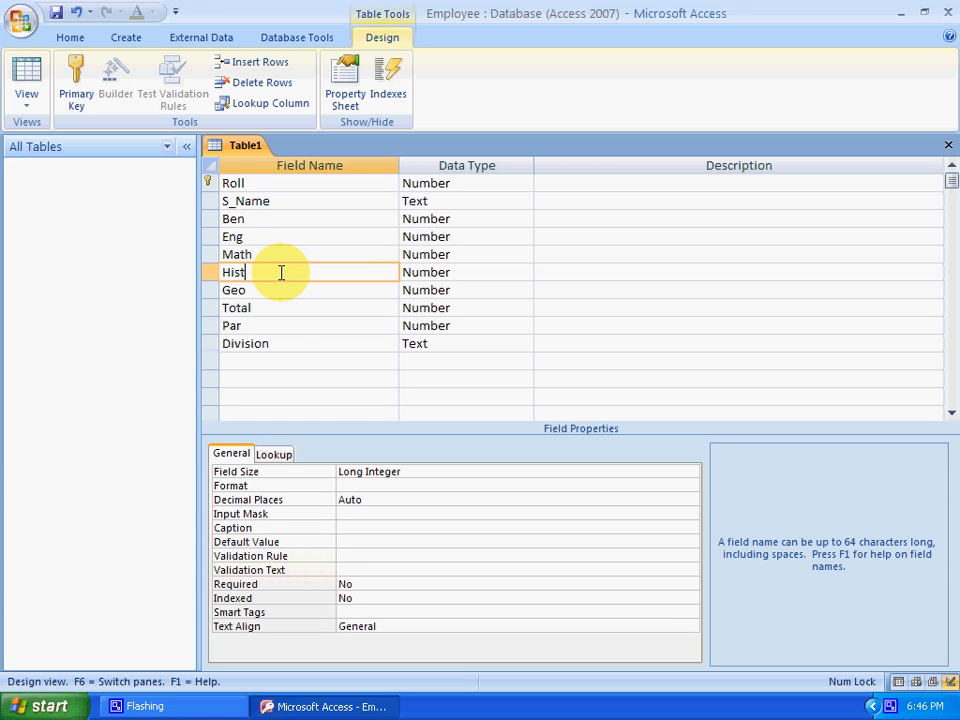
pyautogui.click(278, 326)
pyautogui.click(274, 343)
pyautogui.click(265, 256)
pyautogui.click(266, 203)
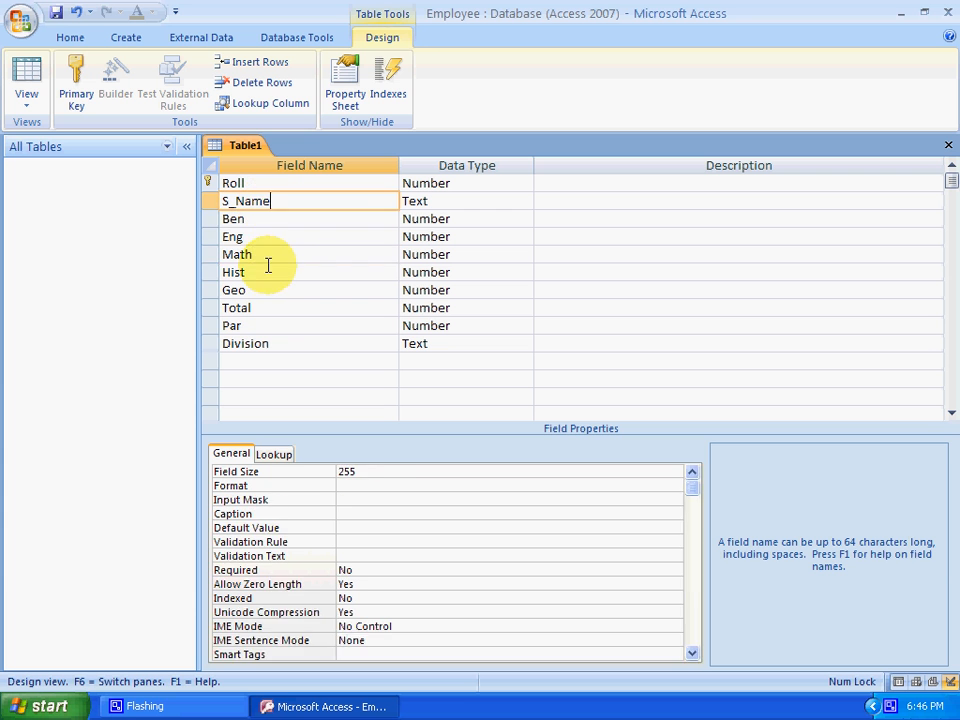
pyautogui.click(268, 268)
pyautogui.click(283, 325)
pyautogui.click(240, 185)
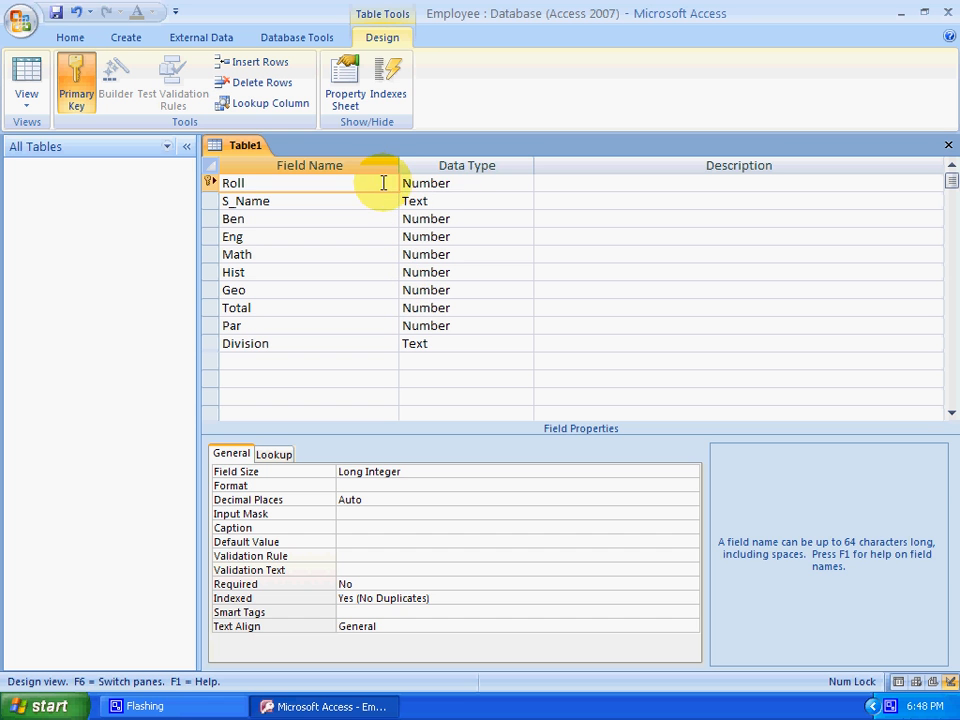
pyautogui.click(443, 185)
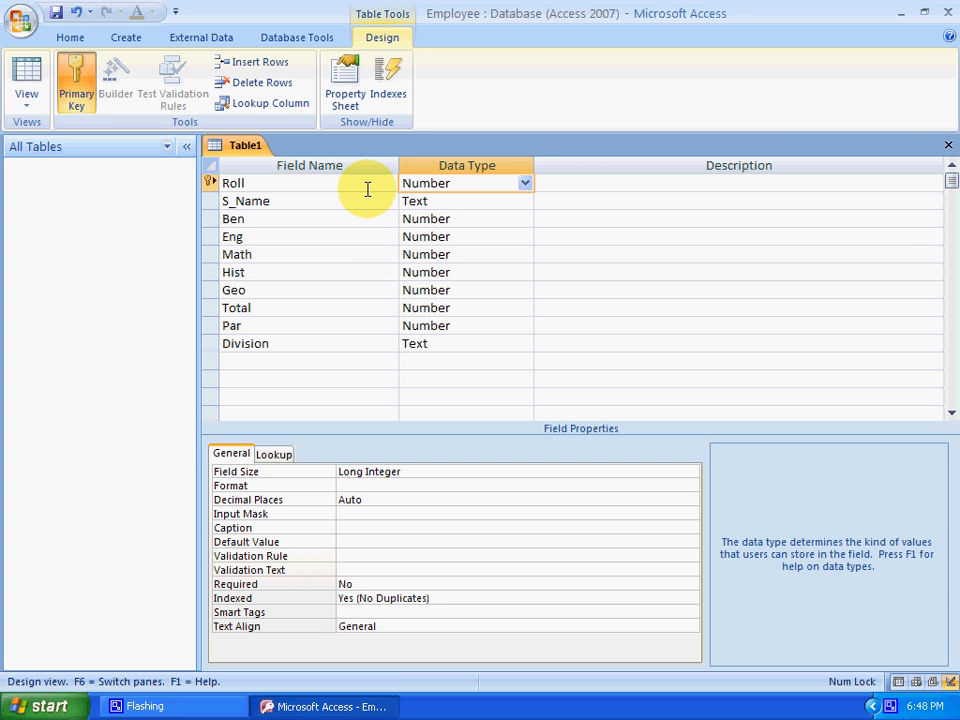
pyautogui.click(367, 189)
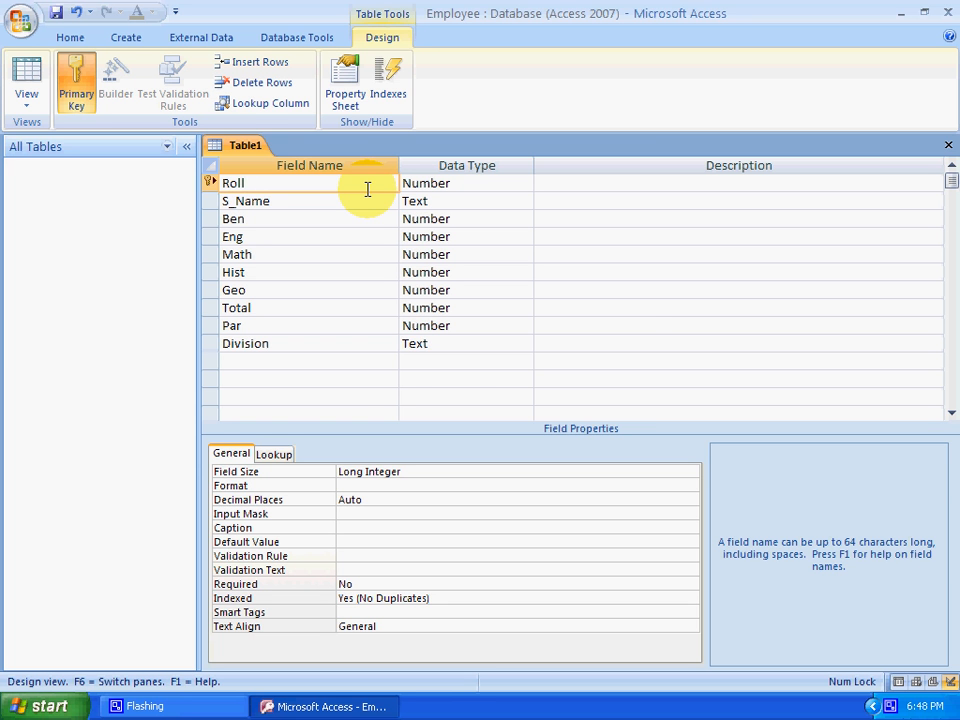
pyautogui.hotkey('ctrl', 'w')
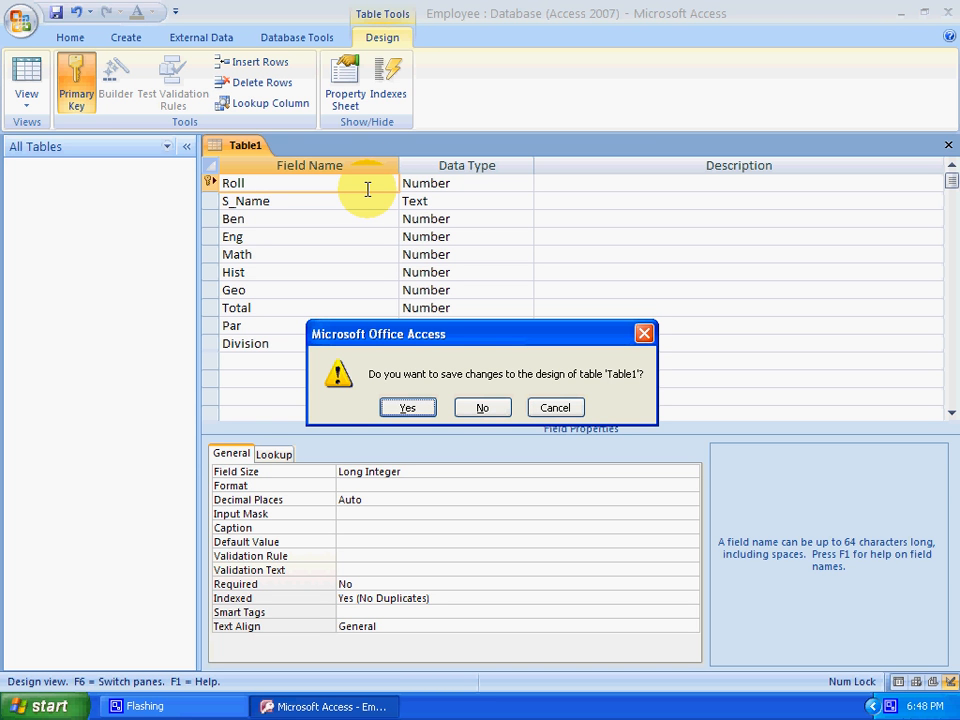
pyautogui.click(407, 408)
pyautogui.click(407, 408)
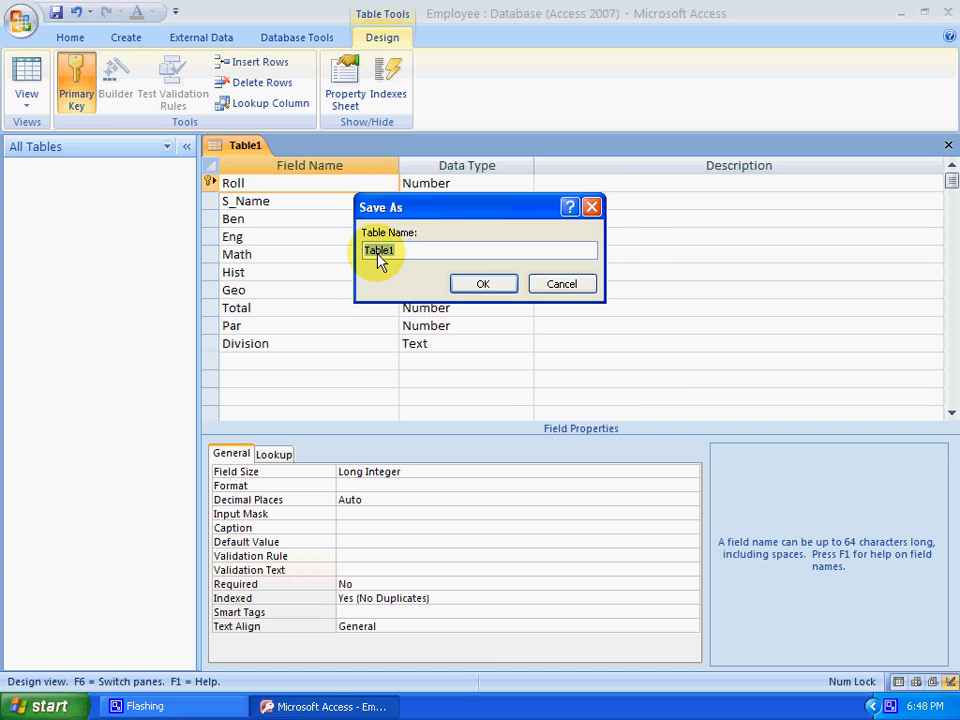
pyautogui.click(558, 285)
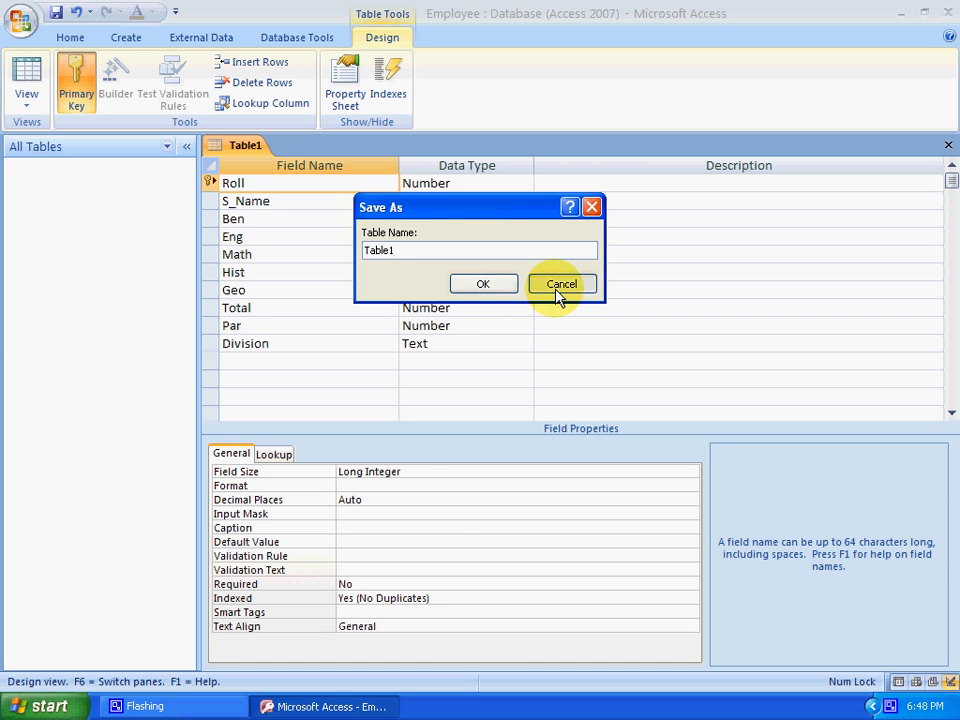
# Remove the primary key from the Roll field
pyautogui.rightClick(250, 183)
pyautogui.click(289, 203)
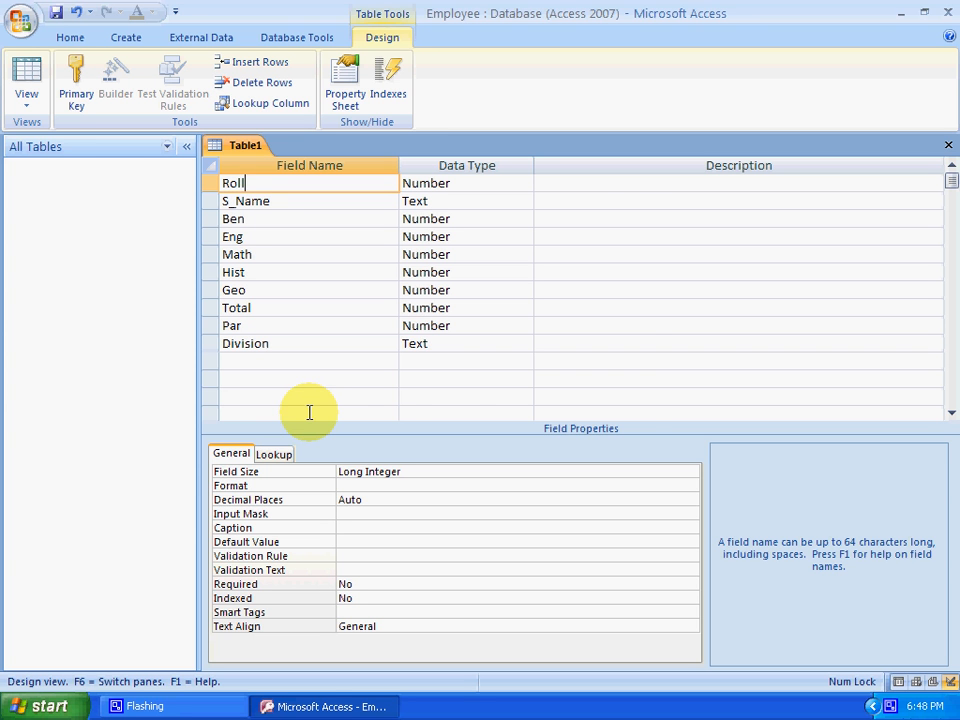
# Close the table, saving its design as Marksheet and accepting automatic creation of a primary key
pyautogui.hotkey('ctrl', 'w')
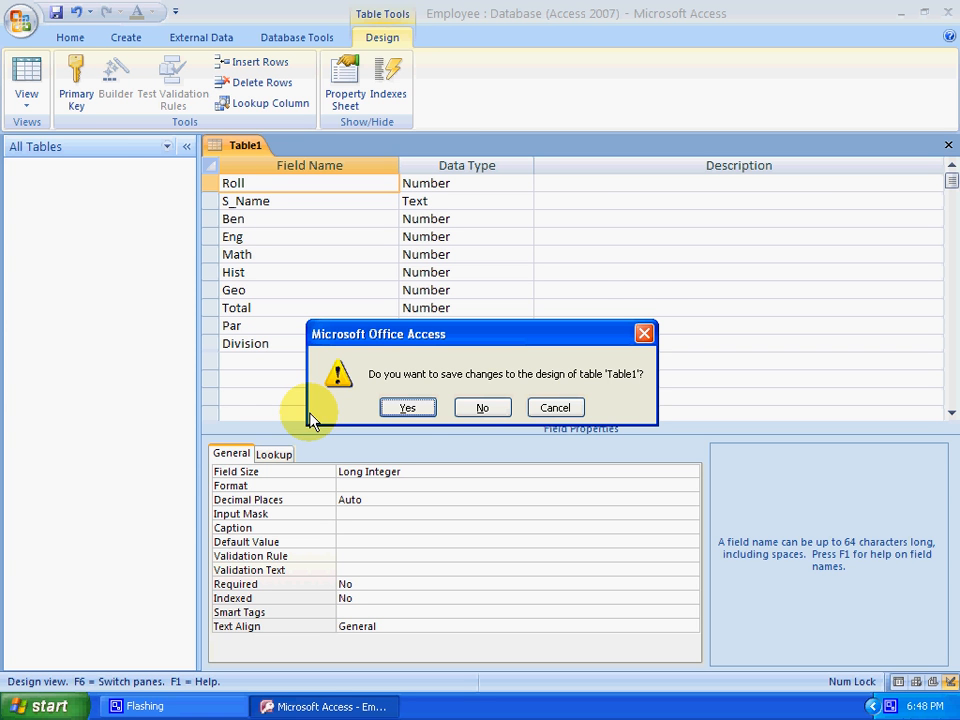
pyautogui.click(418, 409)
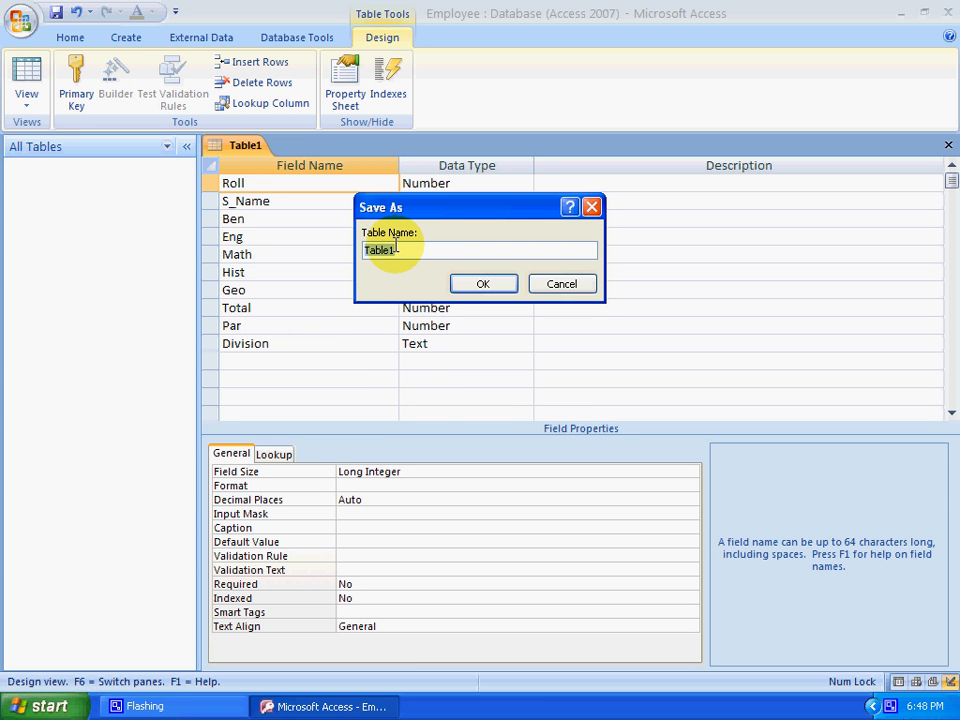
pyautogui.write('Marksheet')
pyautogui.click(483, 286)
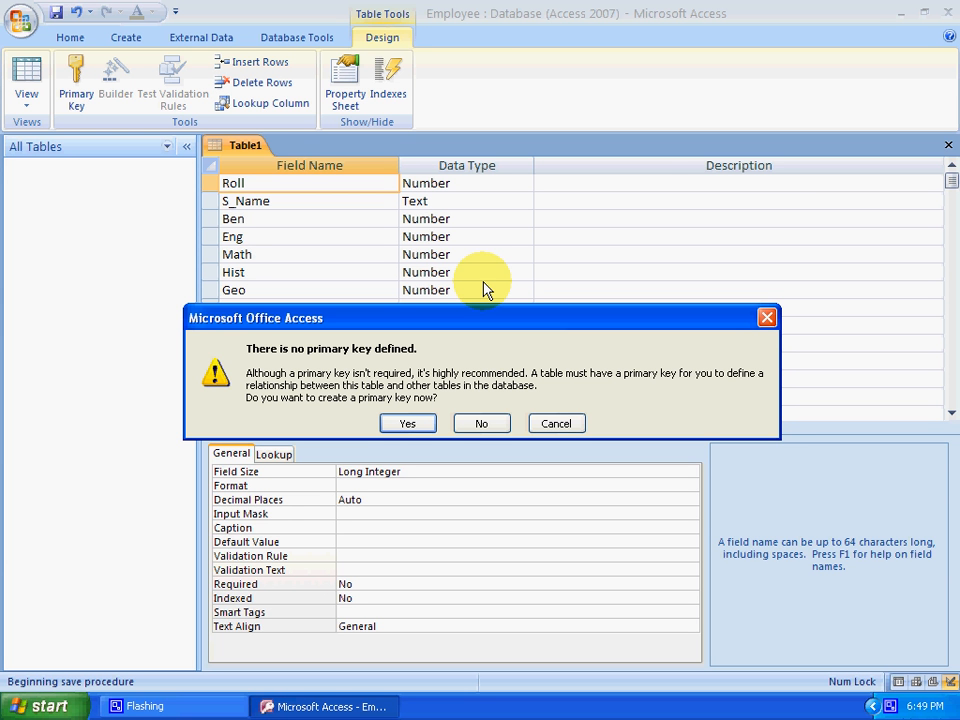
pyautogui.click(424, 431)
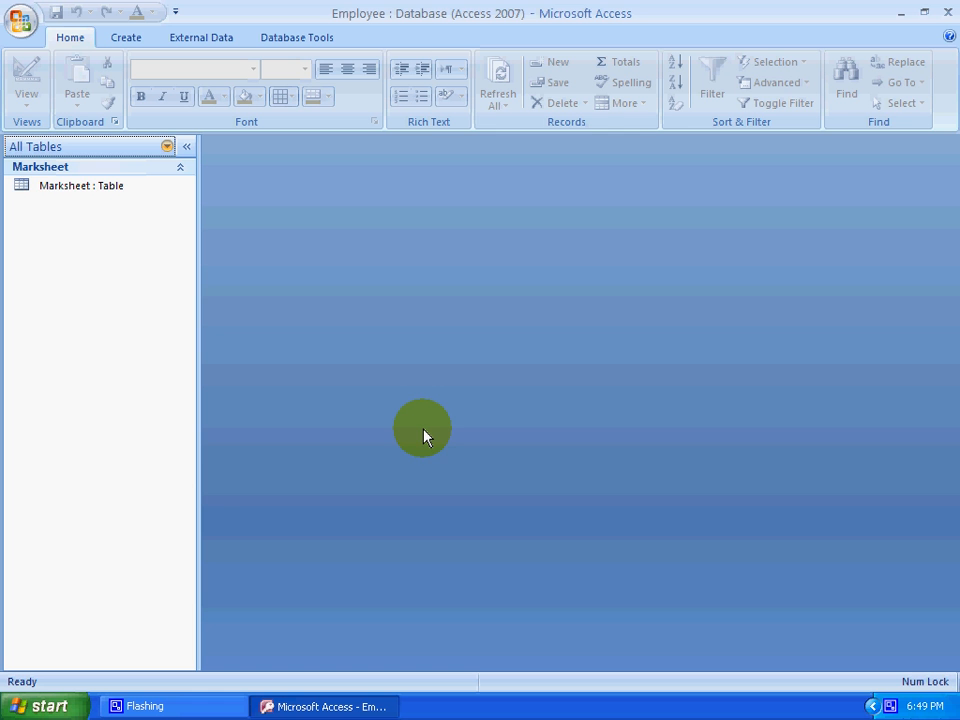
# Open the Marksheet table and add two records with the Roll values 5 and 20
pyautogui.click(110, 190)
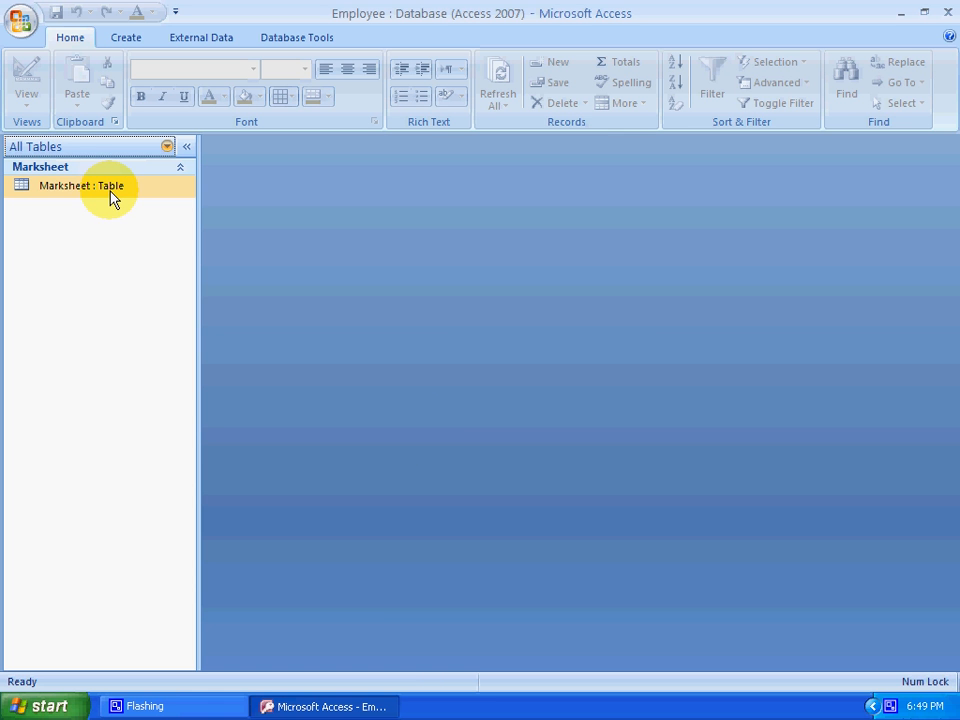
pyautogui.click(110, 190)
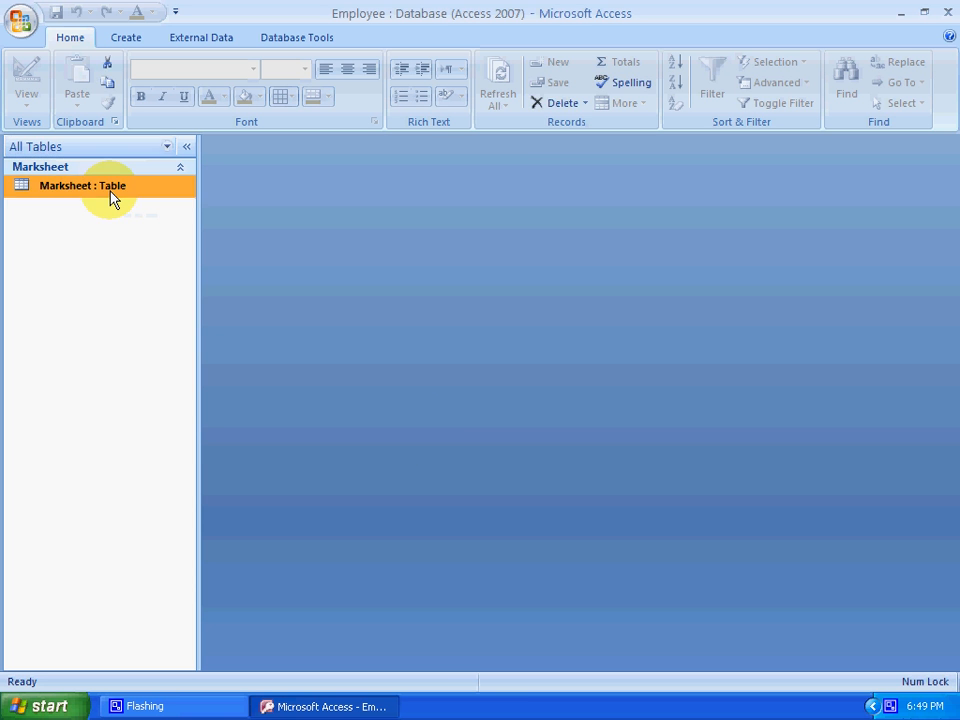
pyautogui.doubleClick(110, 191)
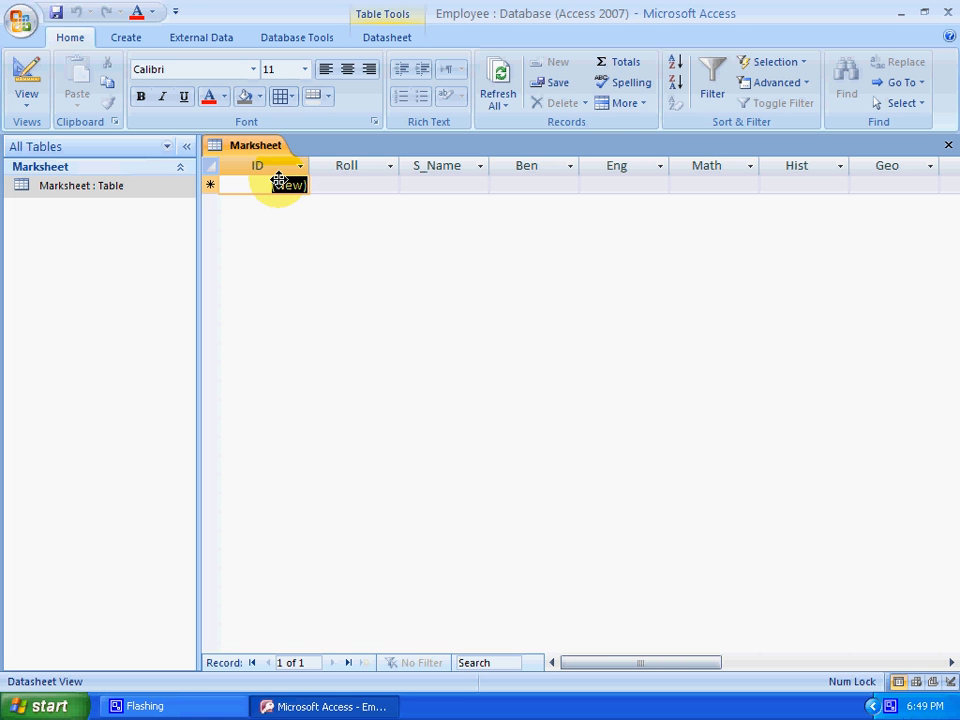
pyautogui.click(284, 187)
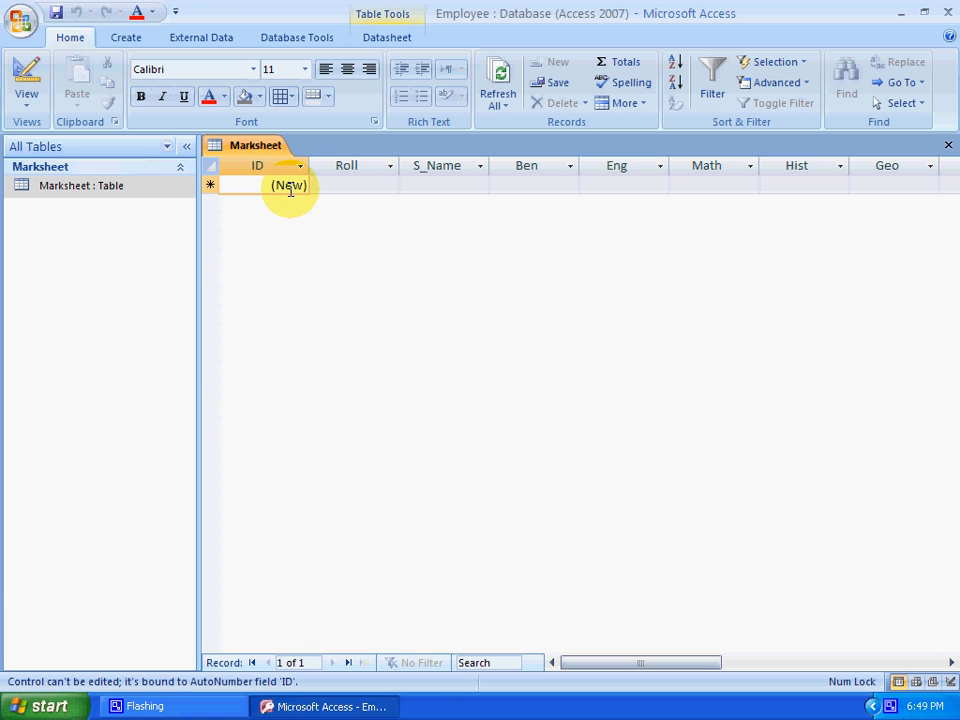
pyautogui.press('Tab')
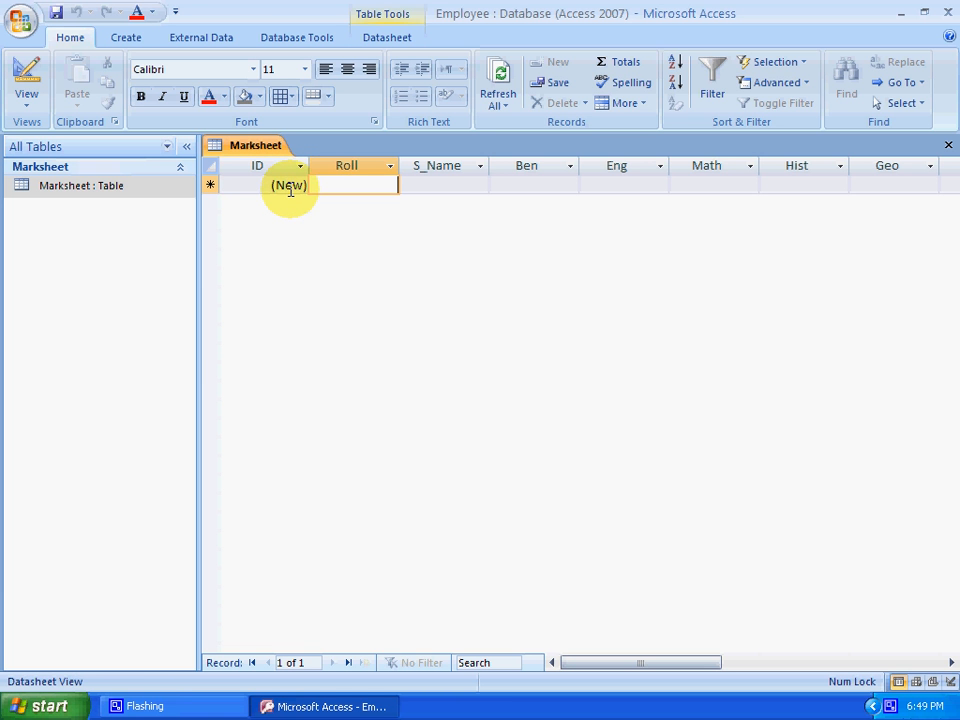
pyautogui.write('5')
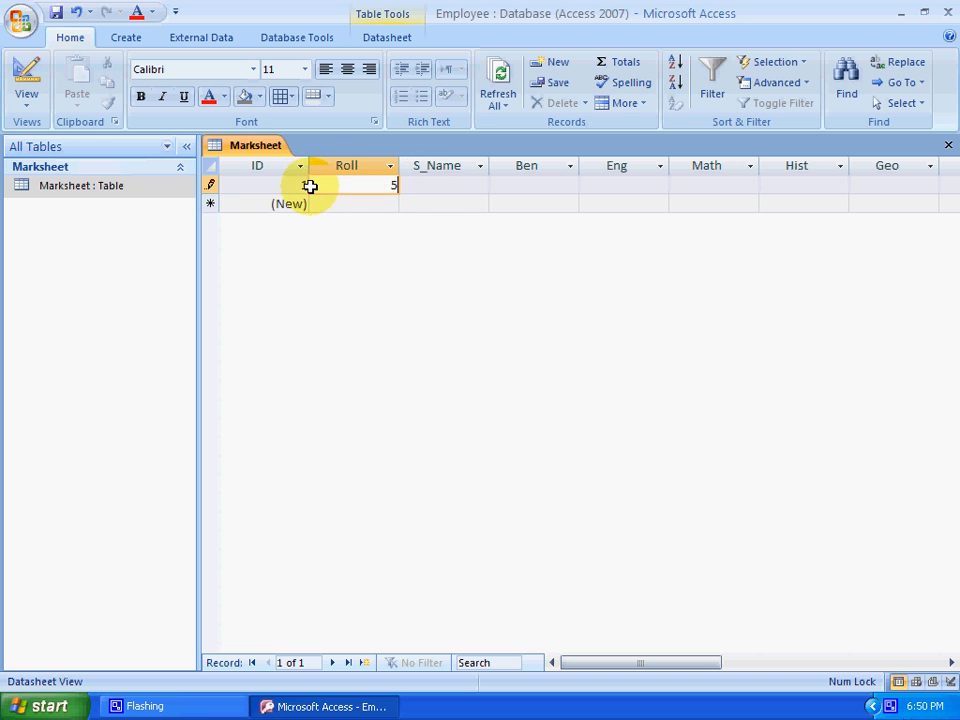
pyautogui.click(460, 184)
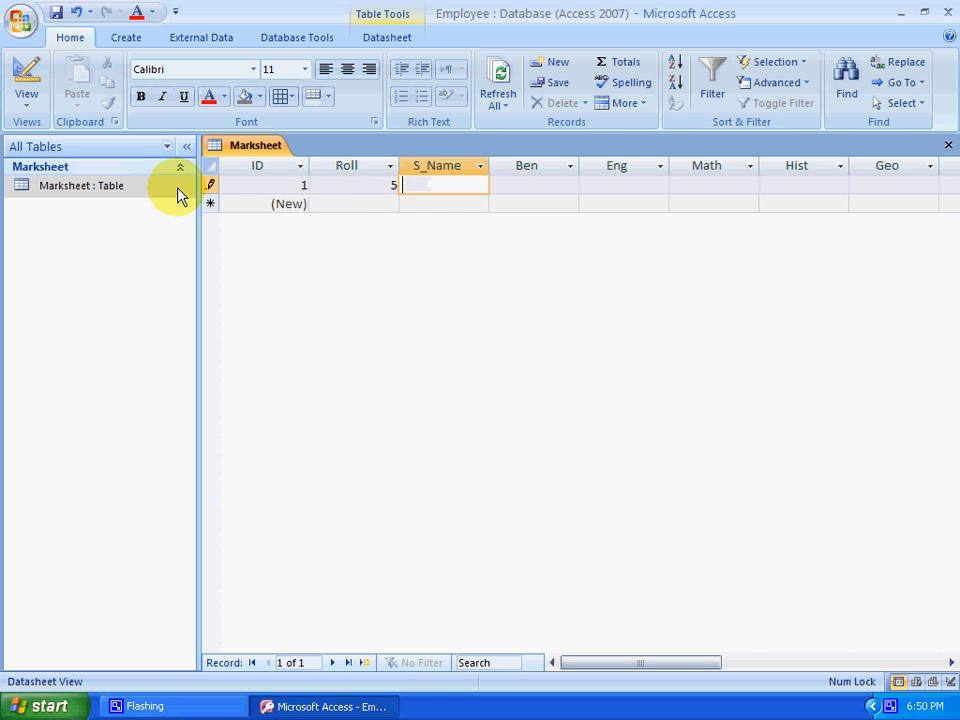
pyautogui.click(350, 204)
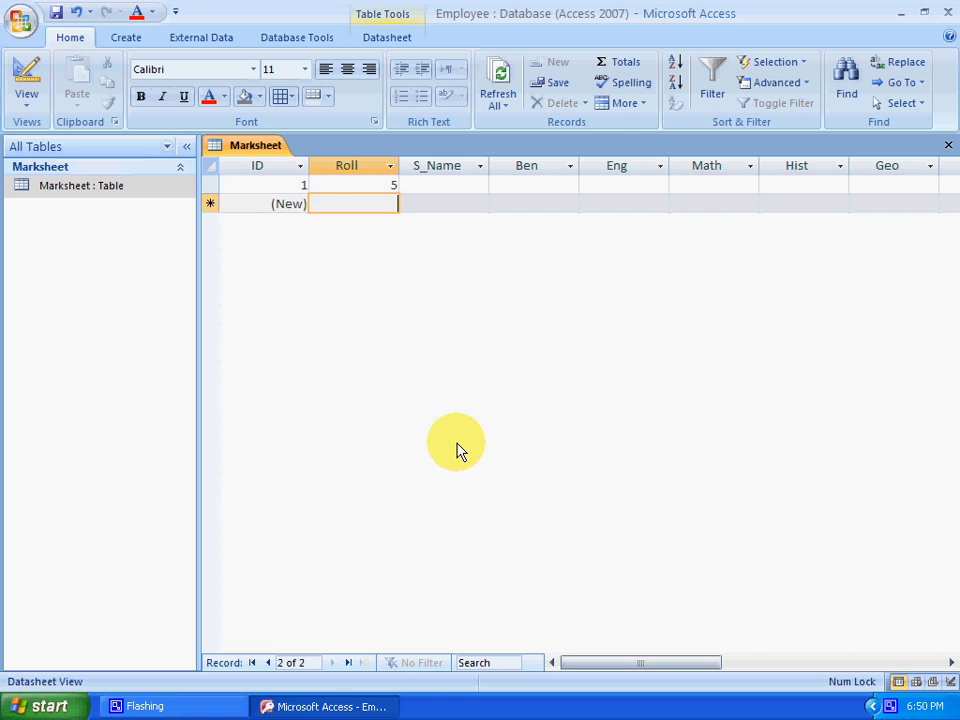
pyautogui.write('20')
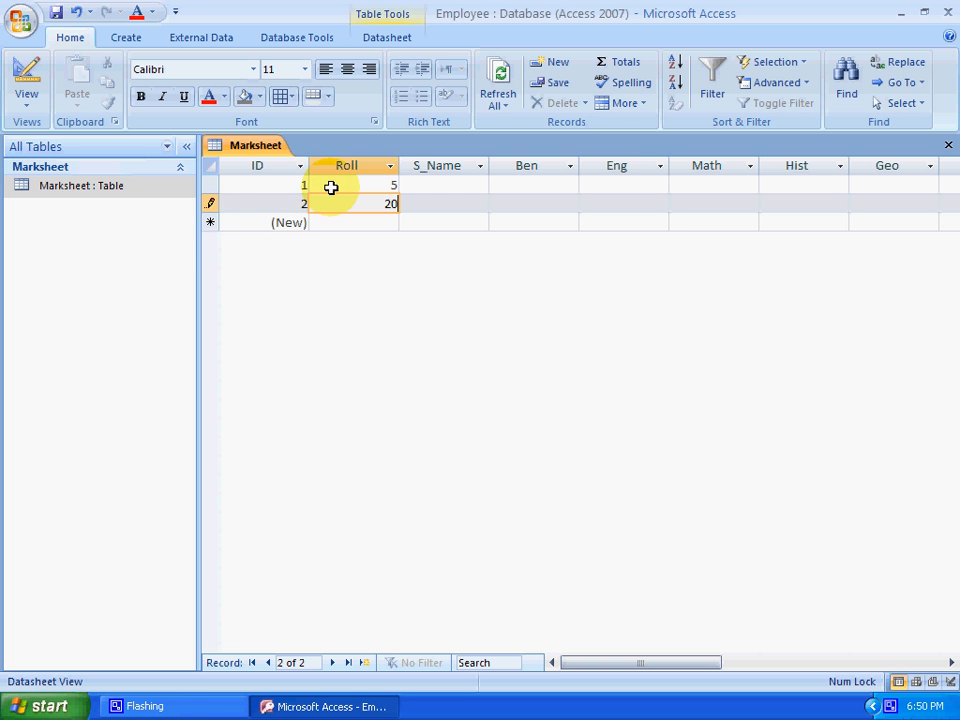
pyautogui.click(420, 204)
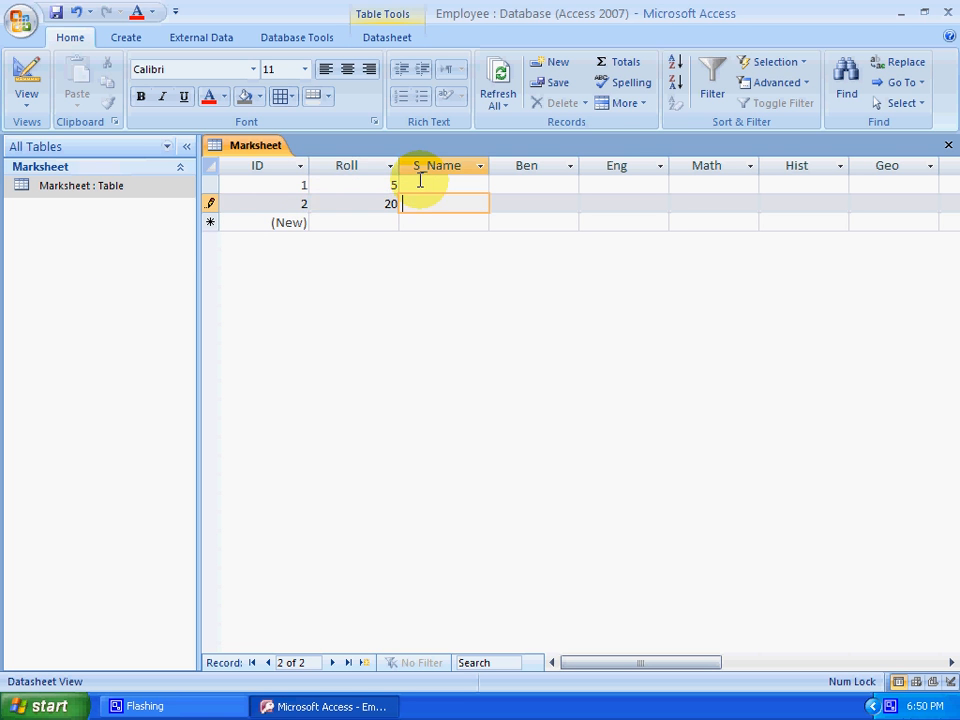
pyautogui.click(420, 182)
# Delete all records from the Marksheet table and close it
pyautogui.click(208, 168)
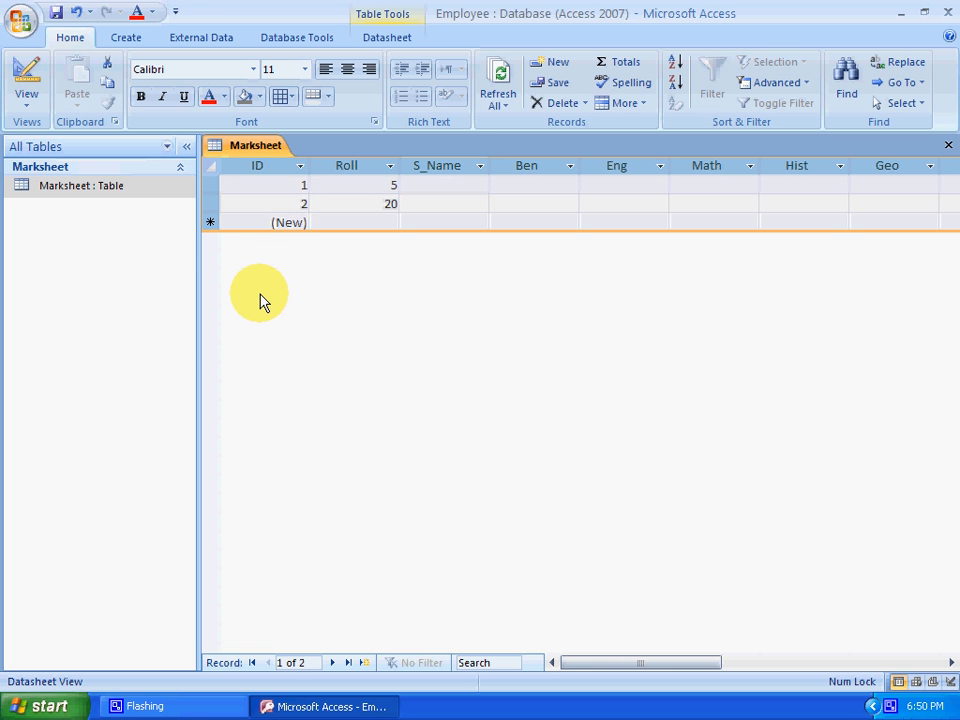
pyautogui.press('Delete')
pyautogui.press('Return')
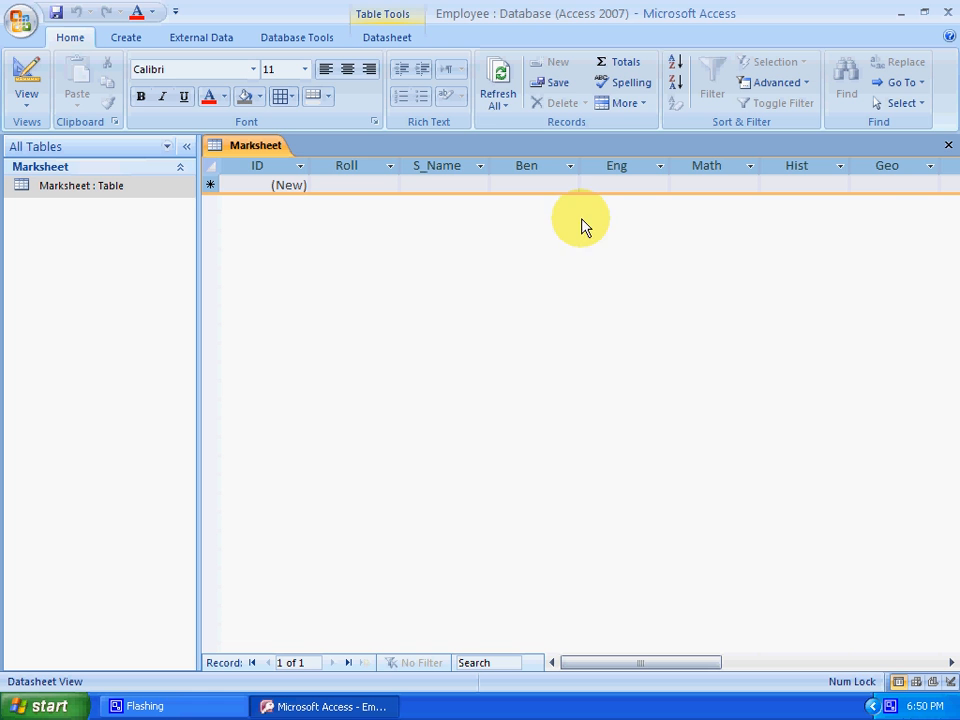
pyautogui.click(946, 149)
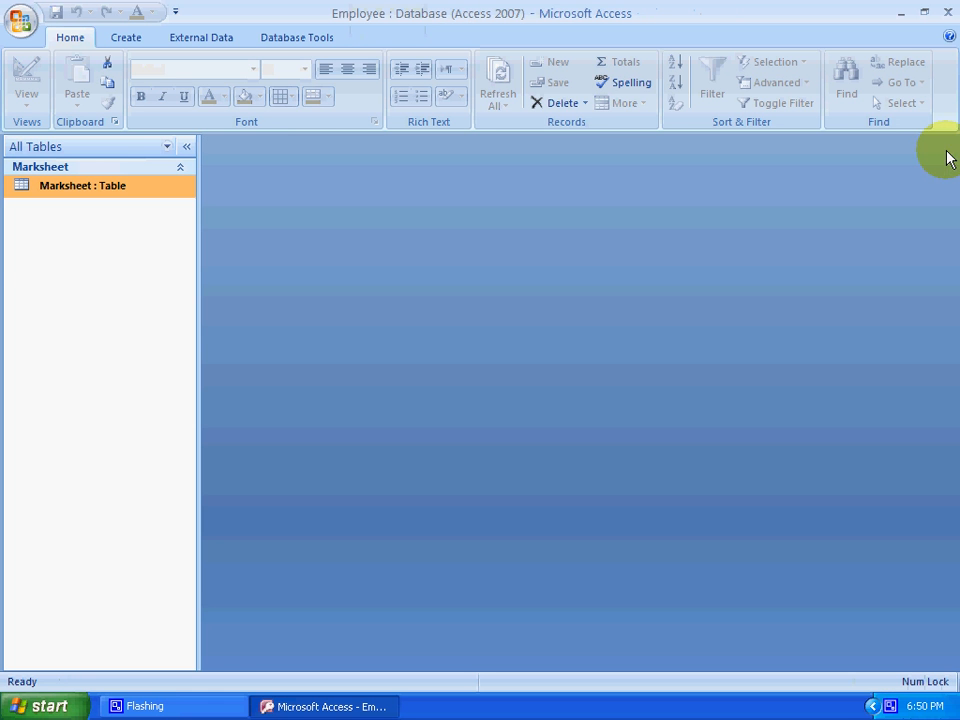
# Open the Marksheet table in Design View
pyautogui.rightClick(57, 202)
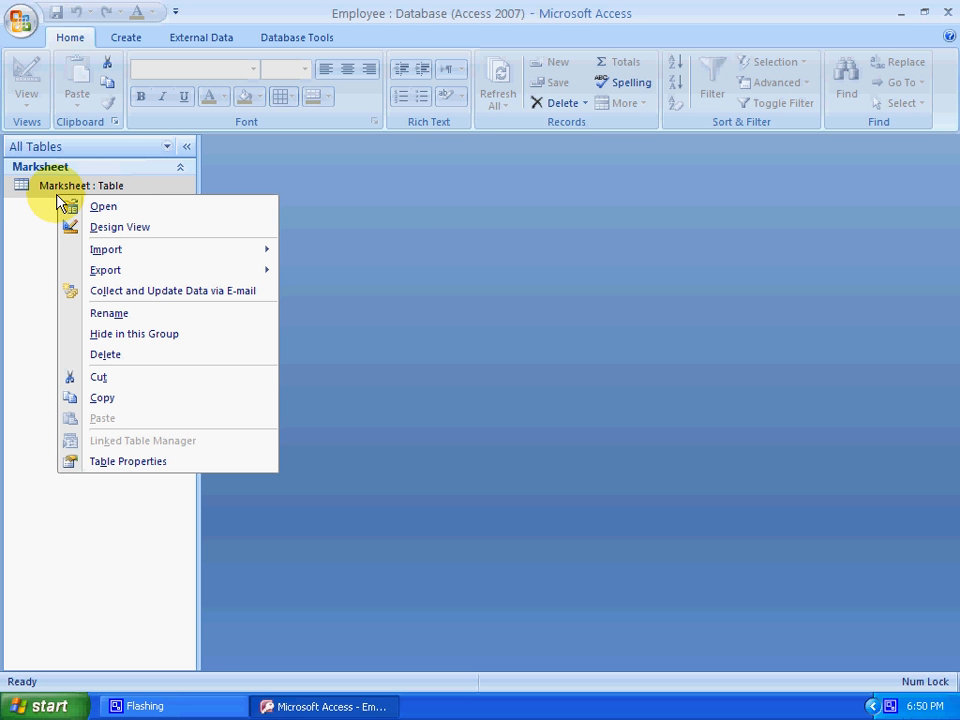
pyautogui.click(163, 241)
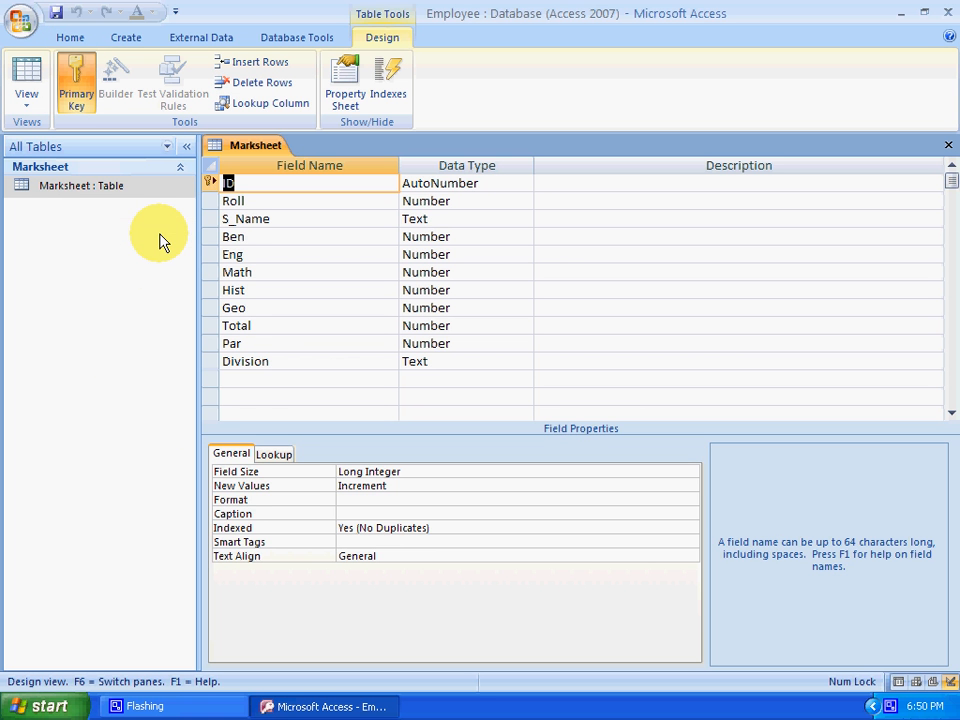
# Examine the ID and Roll fields, their data types and which one holds the primary key
pyautogui.click(248, 236)
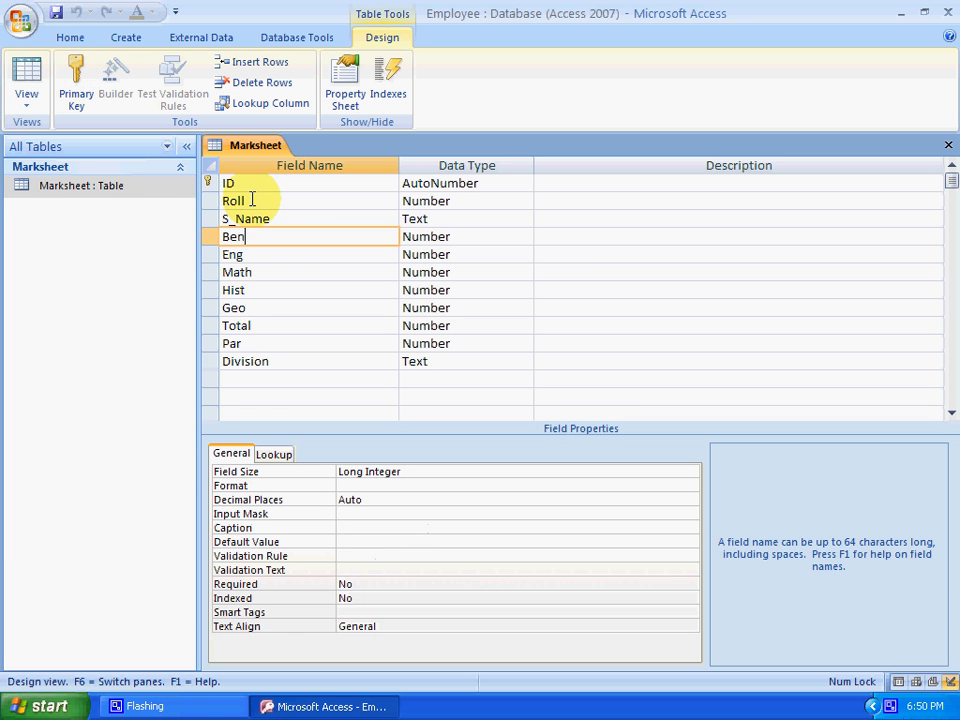
pyautogui.click(251, 186)
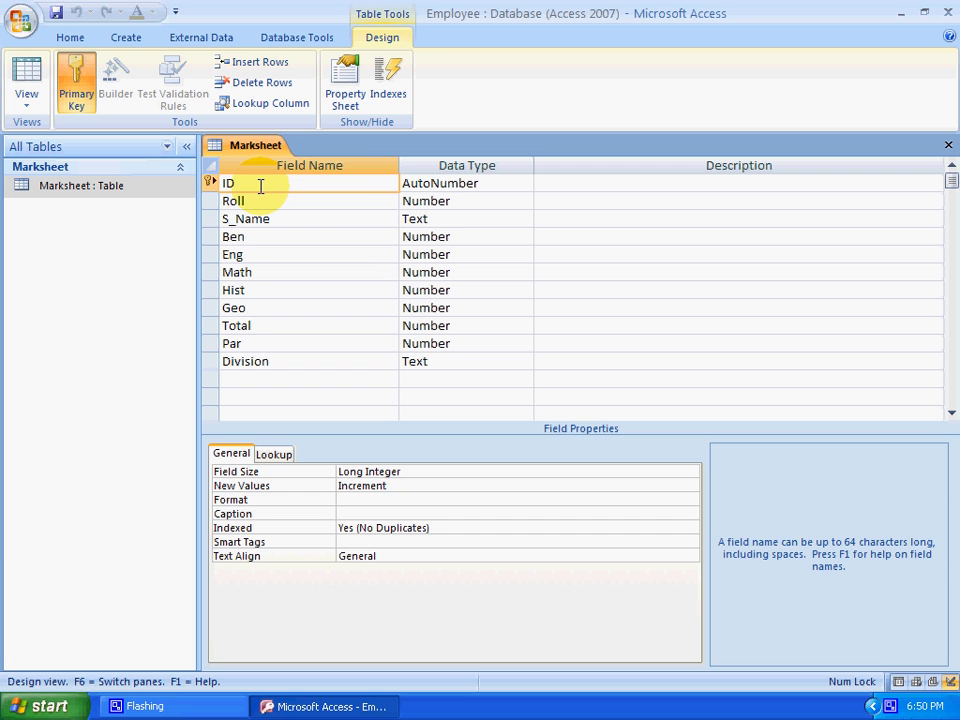
pyautogui.click(450, 187)
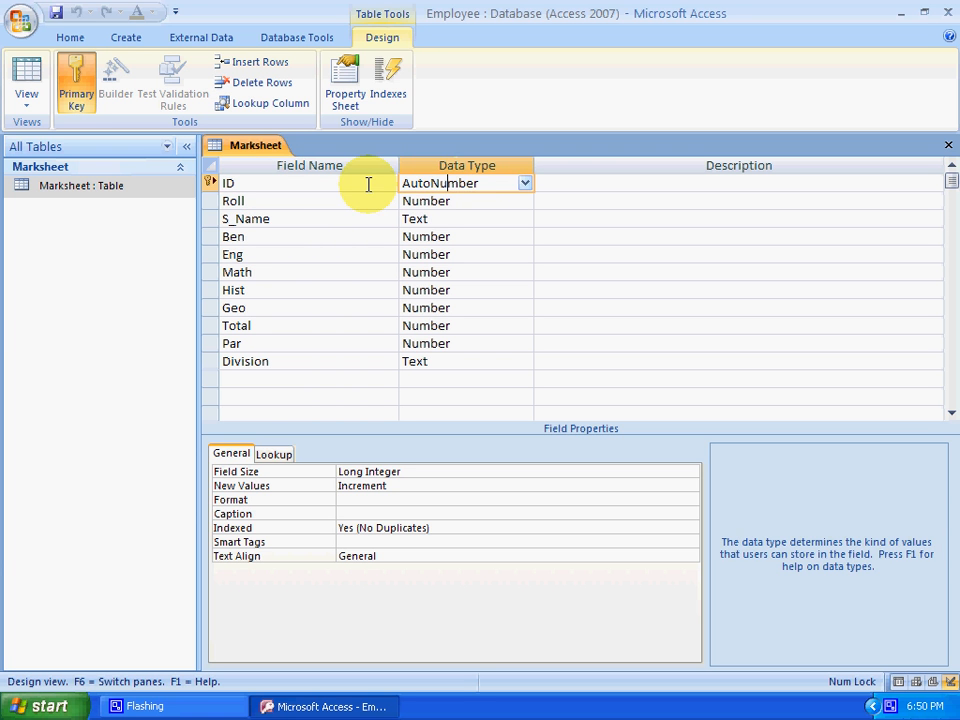
pyautogui.click(471, 202)
pyautogui.click(474, 183)
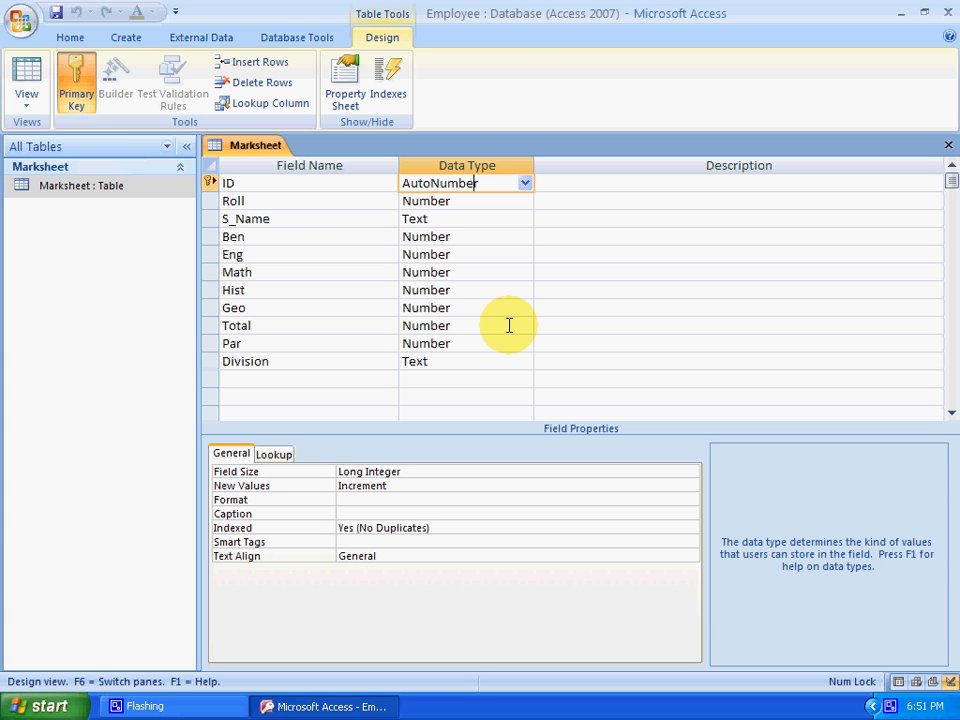
pyautogui.click(318, 203)
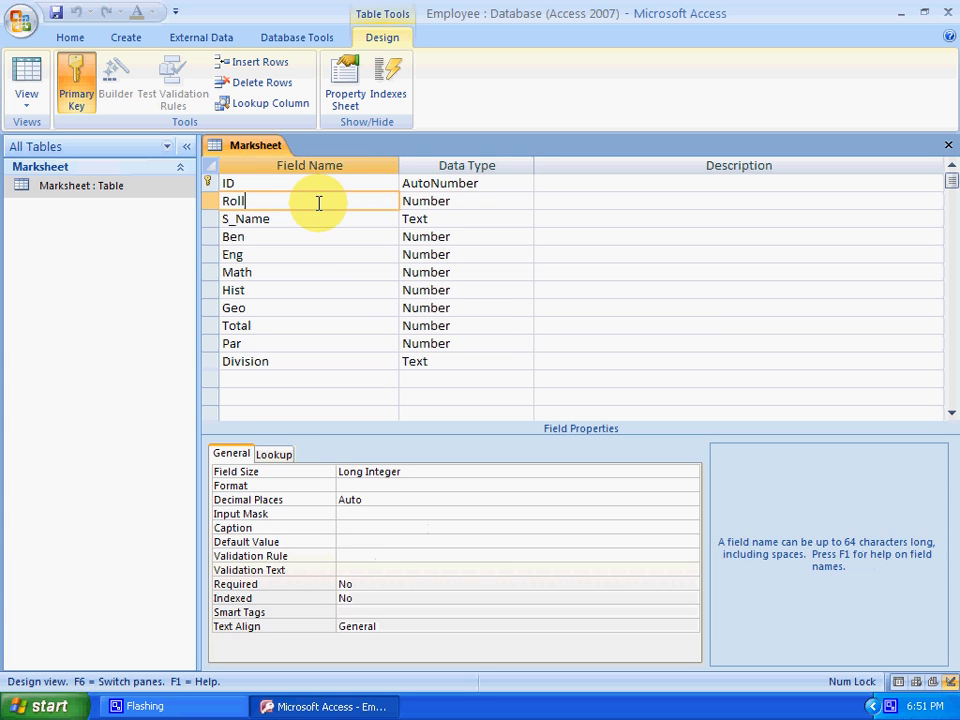
pyautogui.click(309, 190)
pyautogui.click(309, 204)
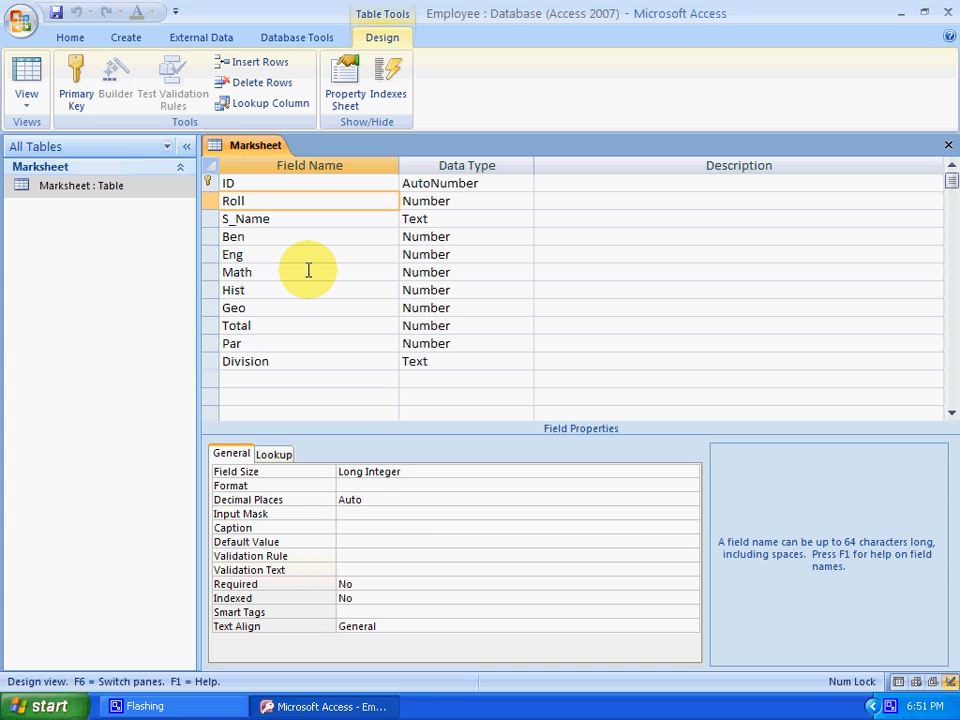
# Delete the ID field from the table design, accepting the removal of its primary key
pyautogui.click(230, 183)
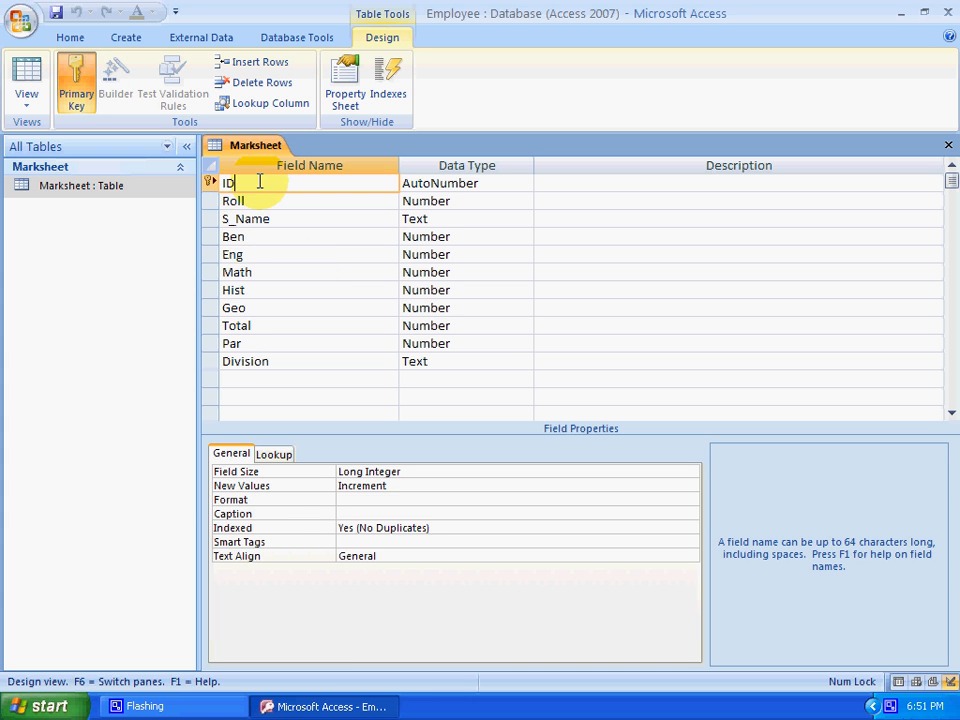
pyautogui.rightClick(259, 182)
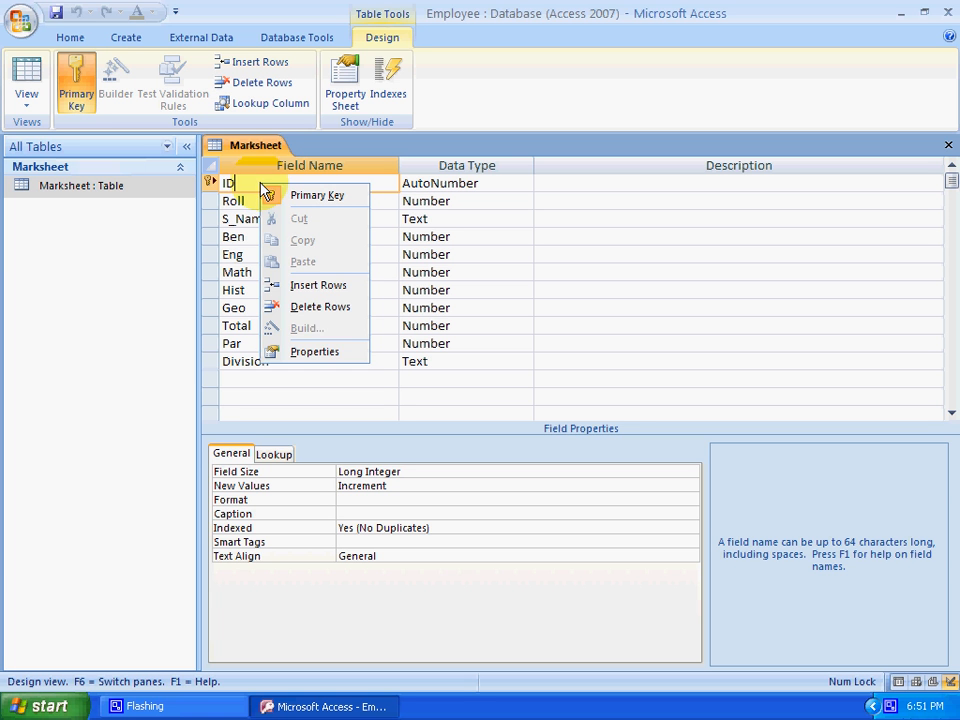
pyautogui.click(320, 308)
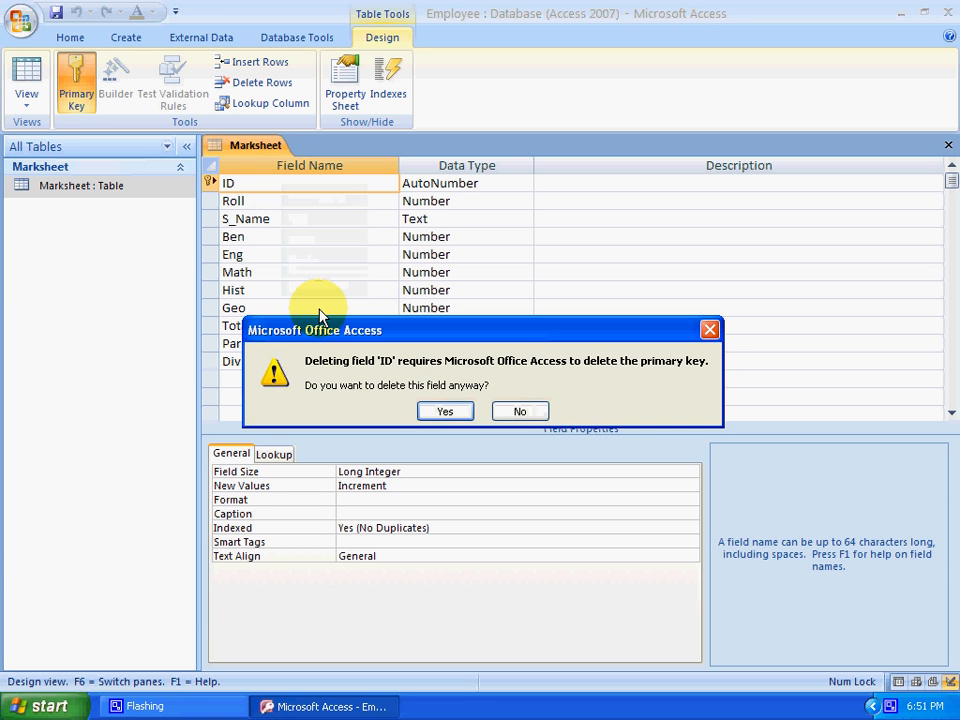
pyautogui.click(446, 411)
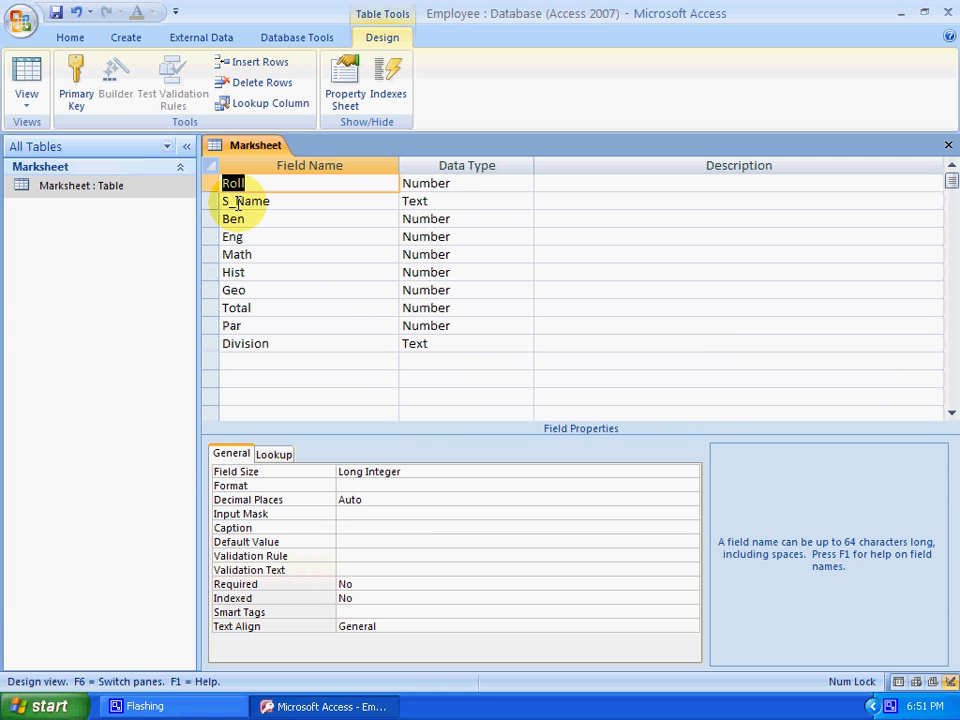
# Make Roll the primary key and close the Marksheet table, saving its design changes
pyautogui.click(250, 183)
pyautogui.rightClick(250, 184)
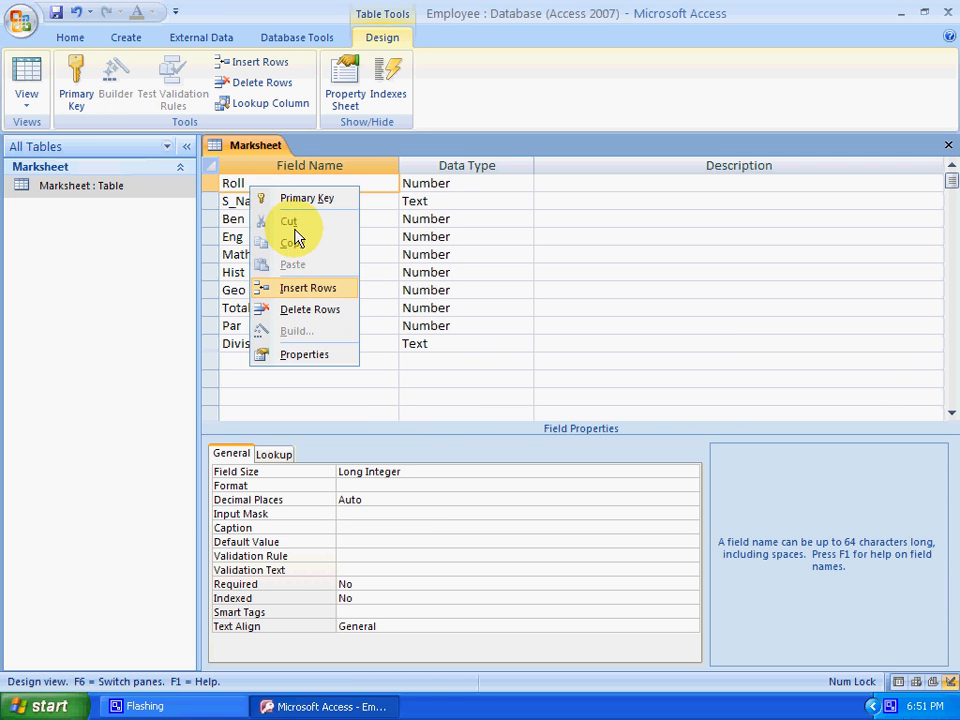
pyautogui.click(296, 199)
pyautogui.click(305, 310)
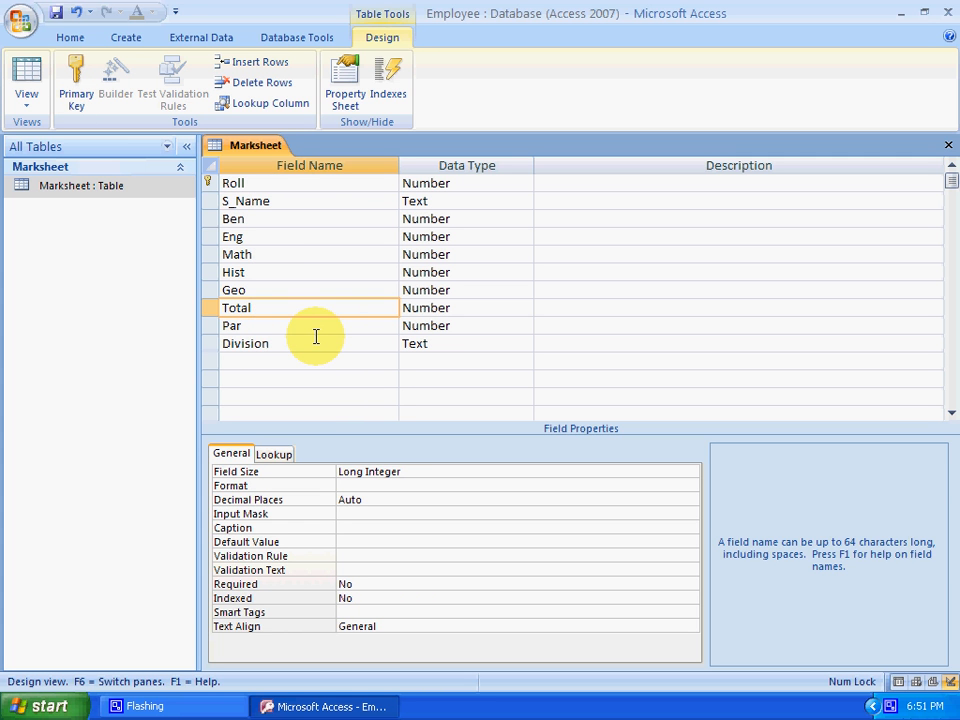
pyautogui.hotkey('ctrl', 'w')
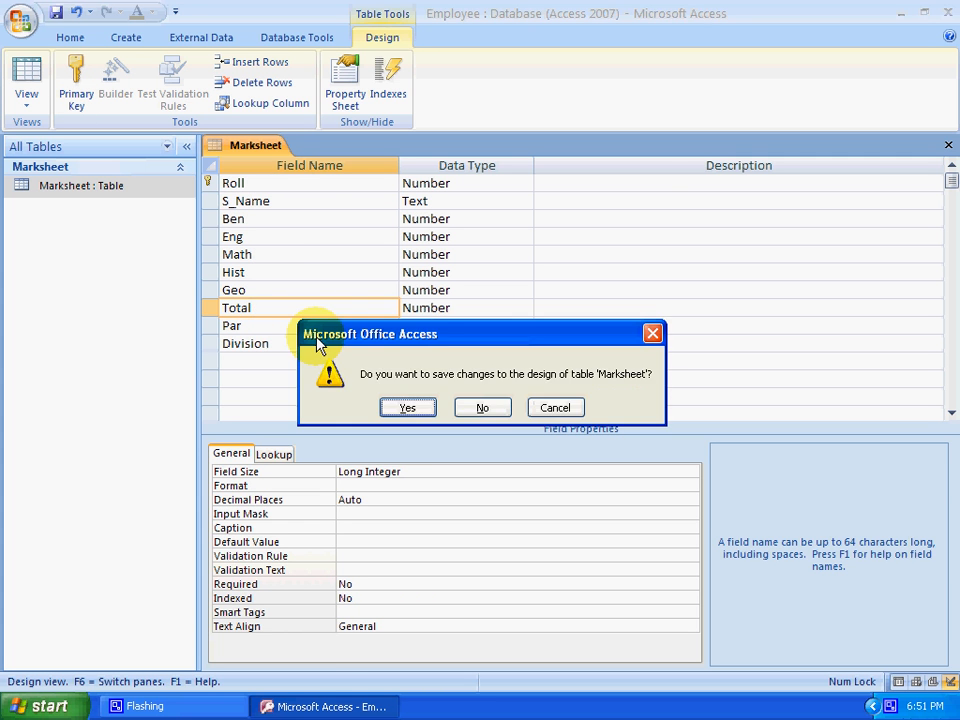
pyautogui.click(418, 414)
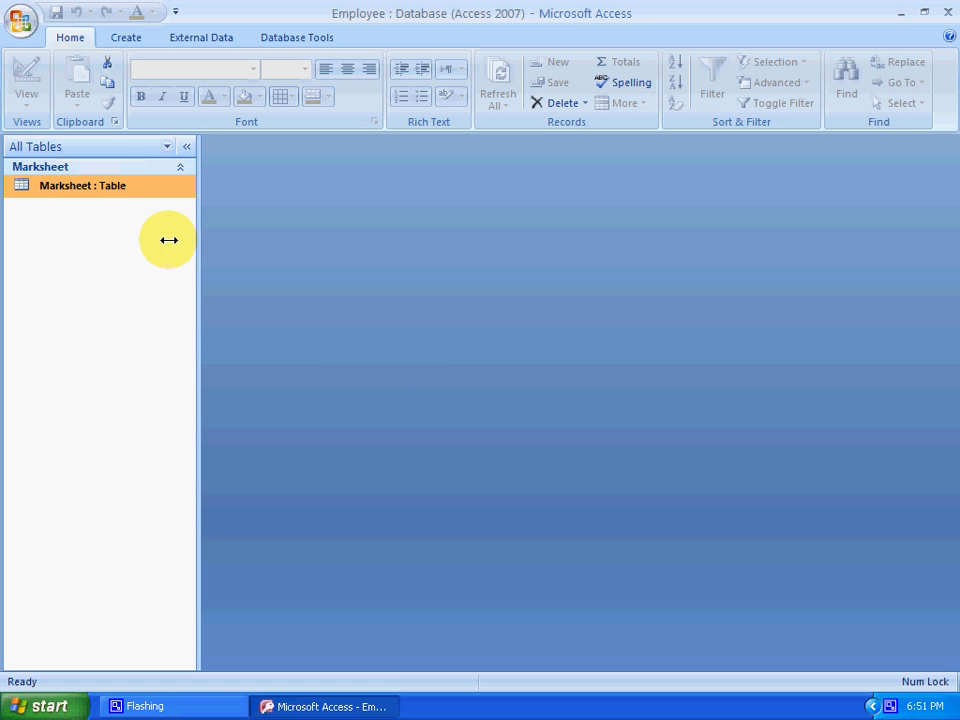
# Open the Marksheet table and start its first record with Roll 56 and the student's name
pyautogui.doubleClick(128, 190)
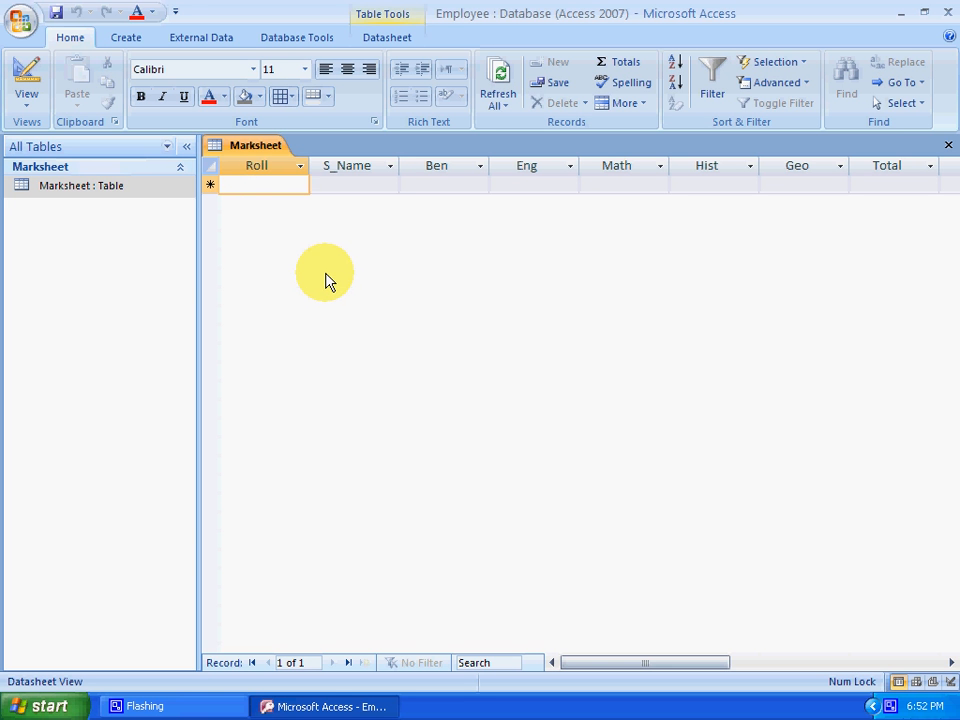
pyautogui.write('56')
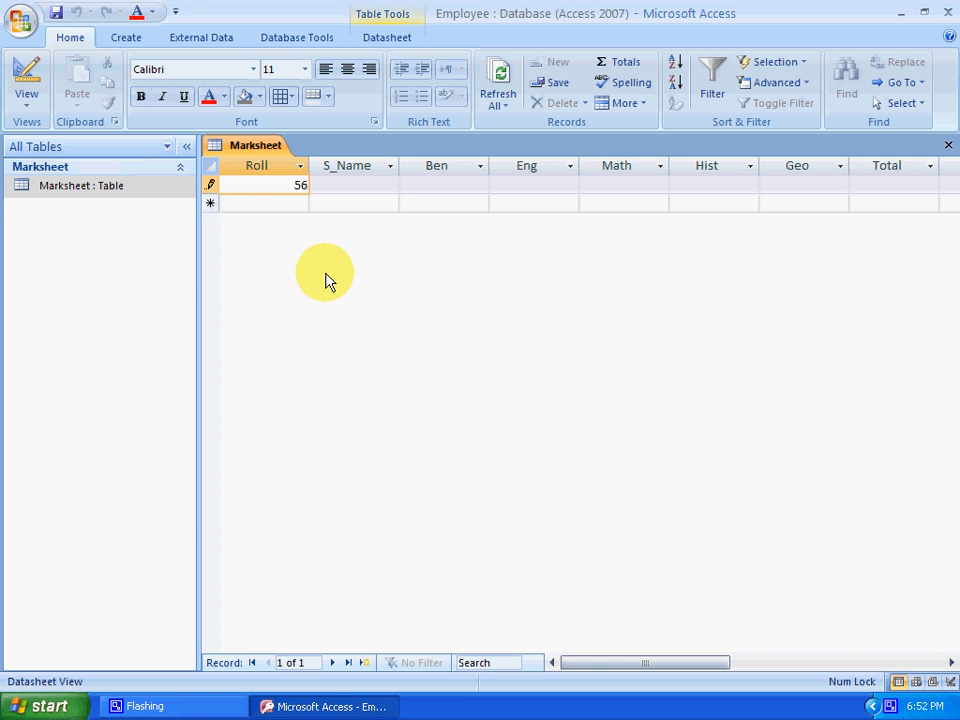
pyautogui.press('Tab')
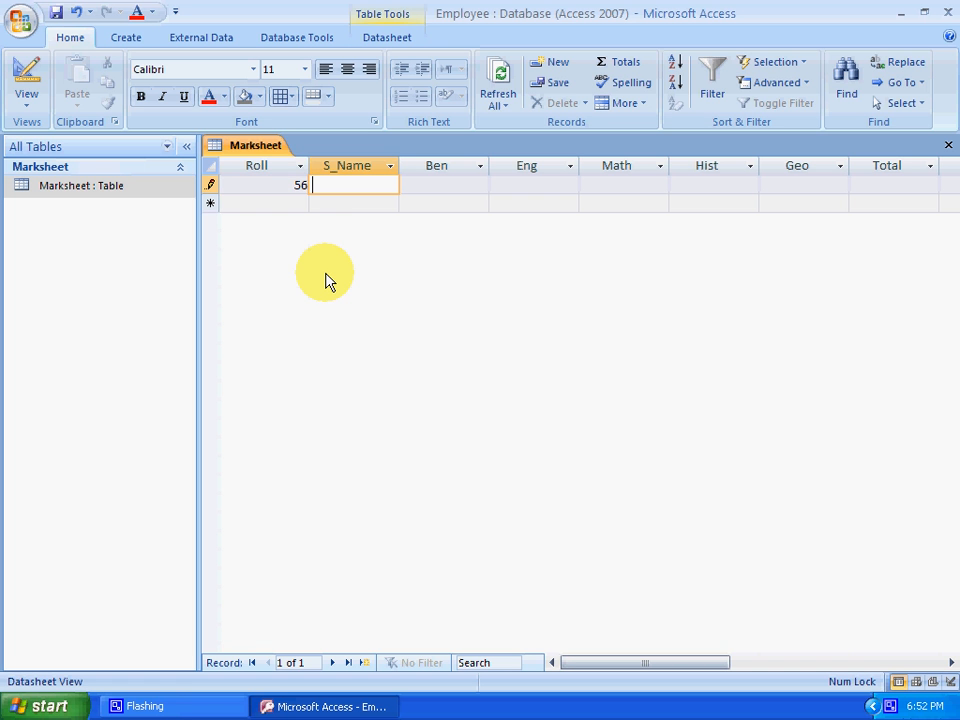
pyautogui.write('Biswajit')
pyautogui.press('Tab')
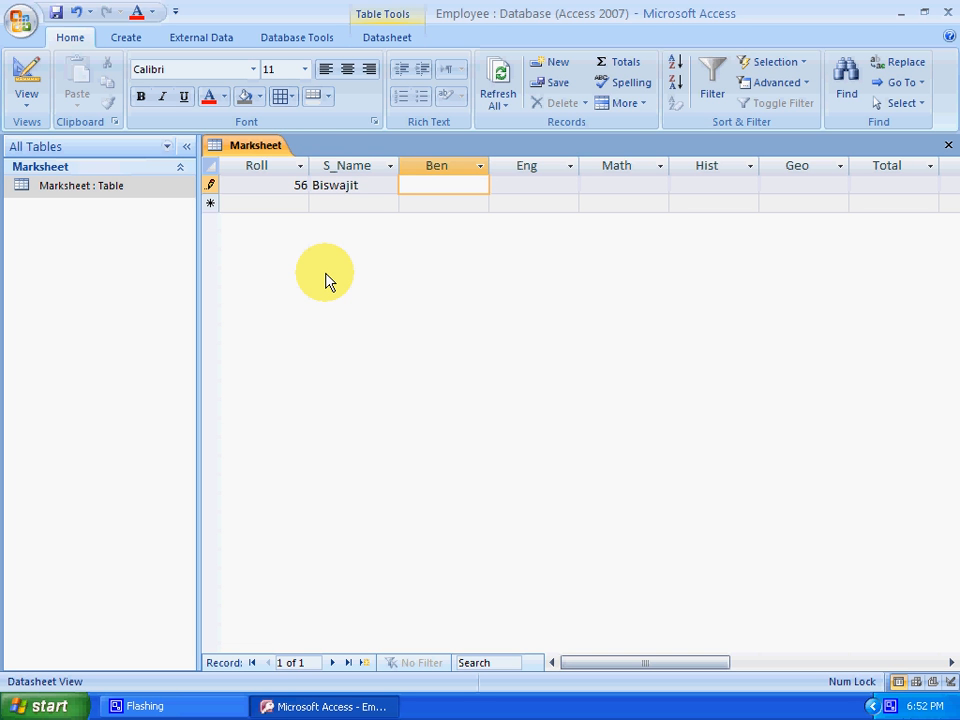
# Complete the first record with marks Ben 69, Eng 35, Math 20, Hist 56 and Geo 78, leaving Total, Par and Division empty
pyautogui.write('69')
pyautogui.press('Tab')
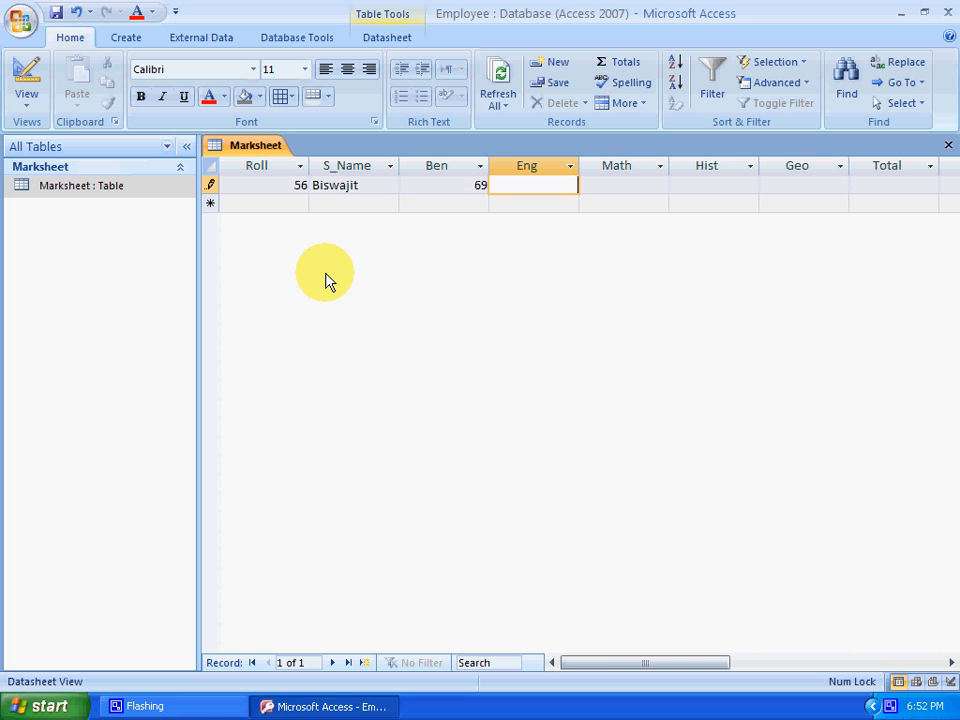
pyautogui.write('35')
pyautogui.press('Tab')
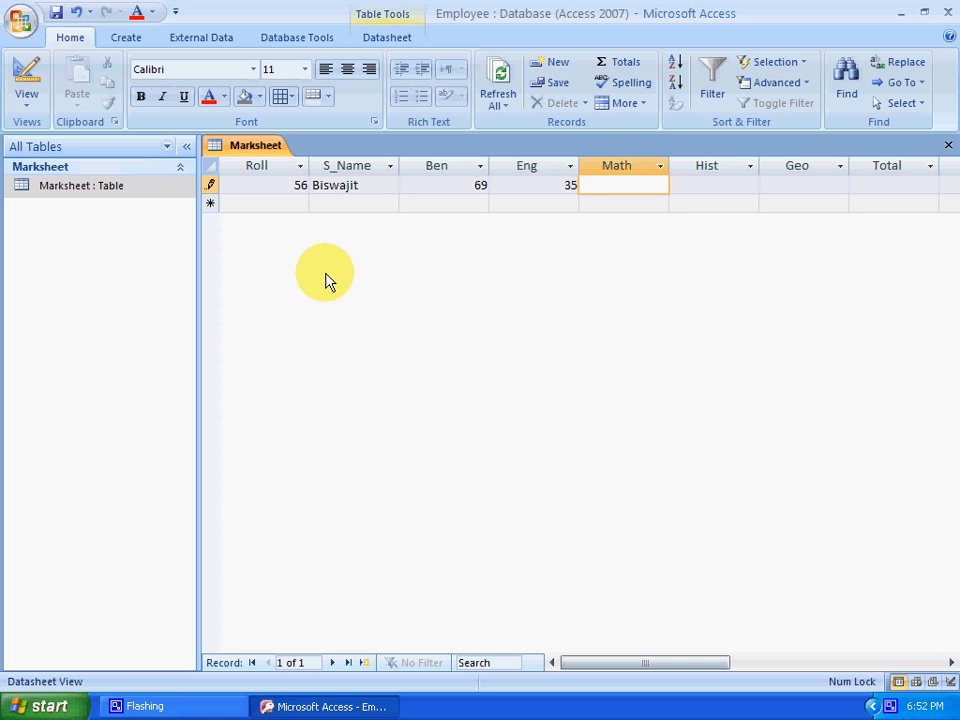
pyautogui.write('20')
pyautogui.press('Tab')
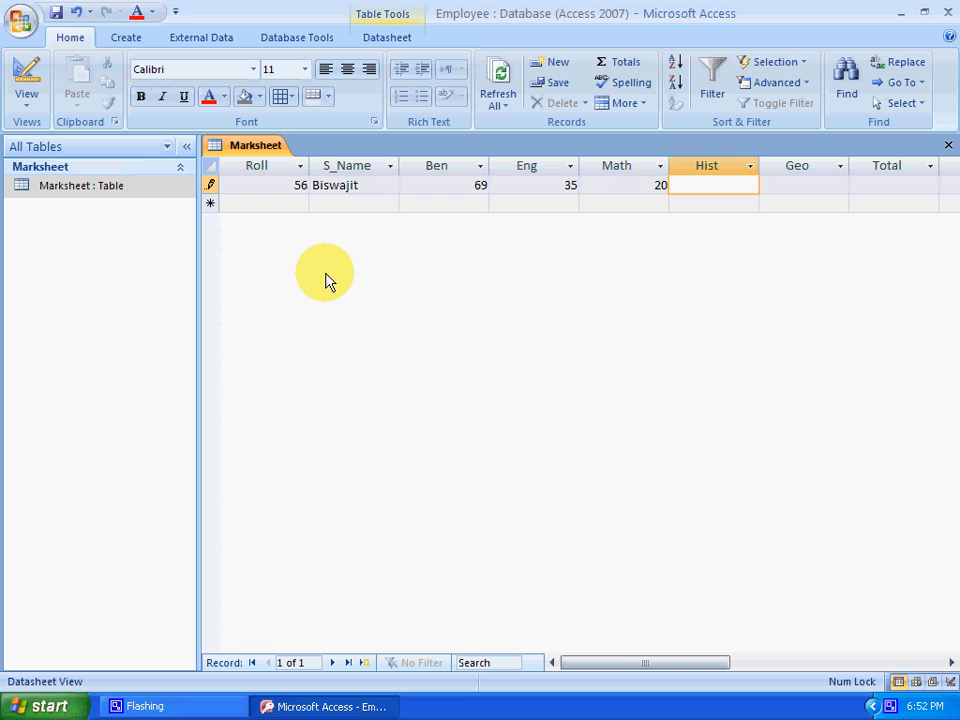
pyautogui.write('56')
pyautogui.press('Tab')
pyautogui.write('78')
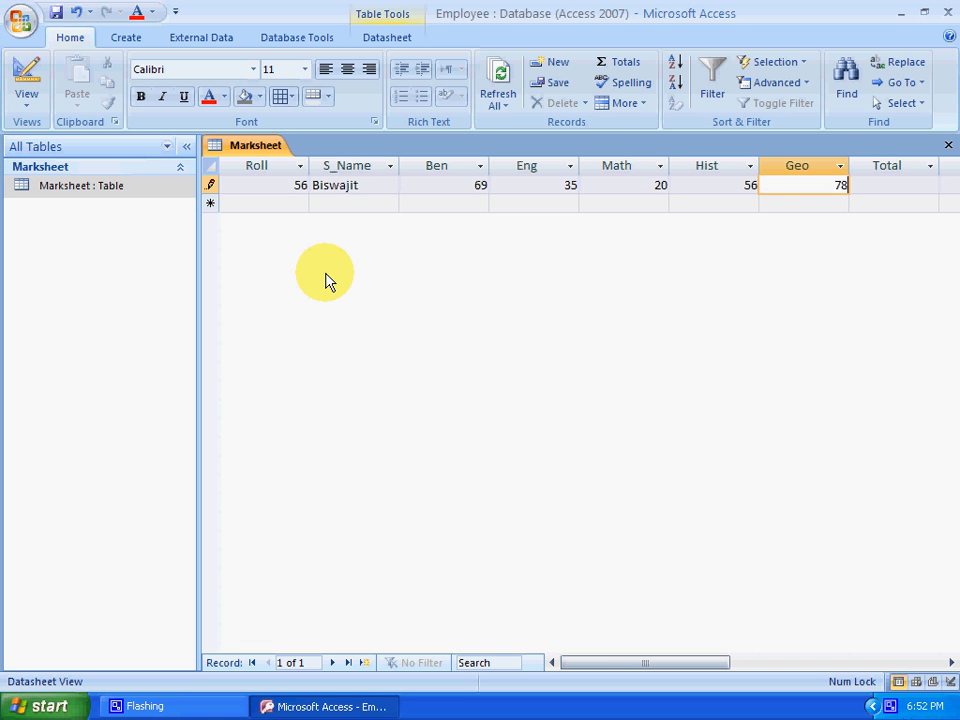
pyautogui.press('Tab')
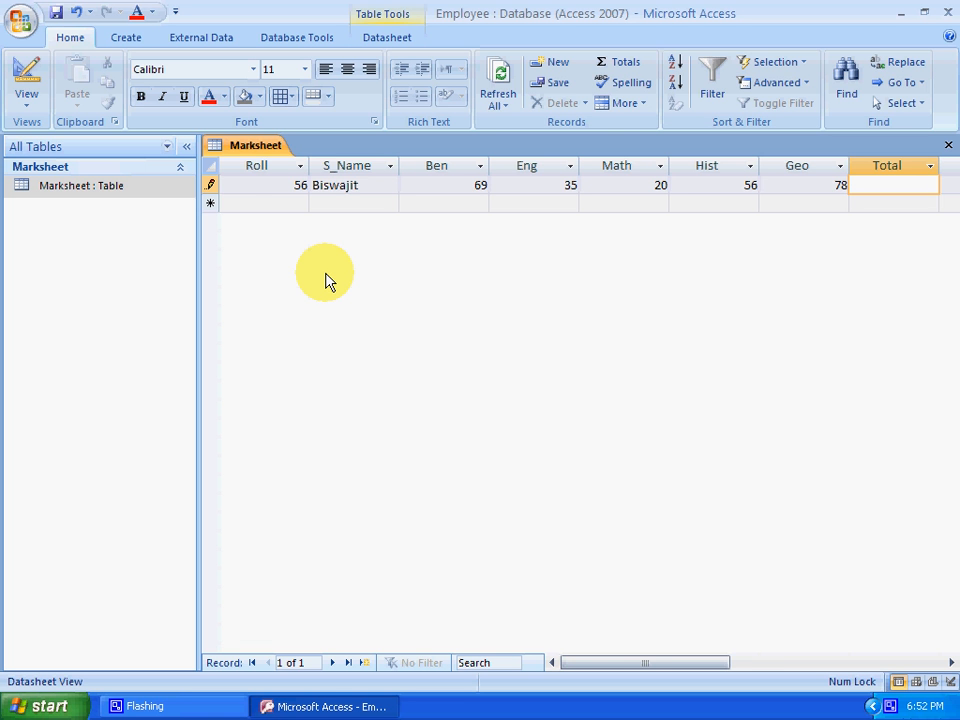
pyautogui.press('Tab')
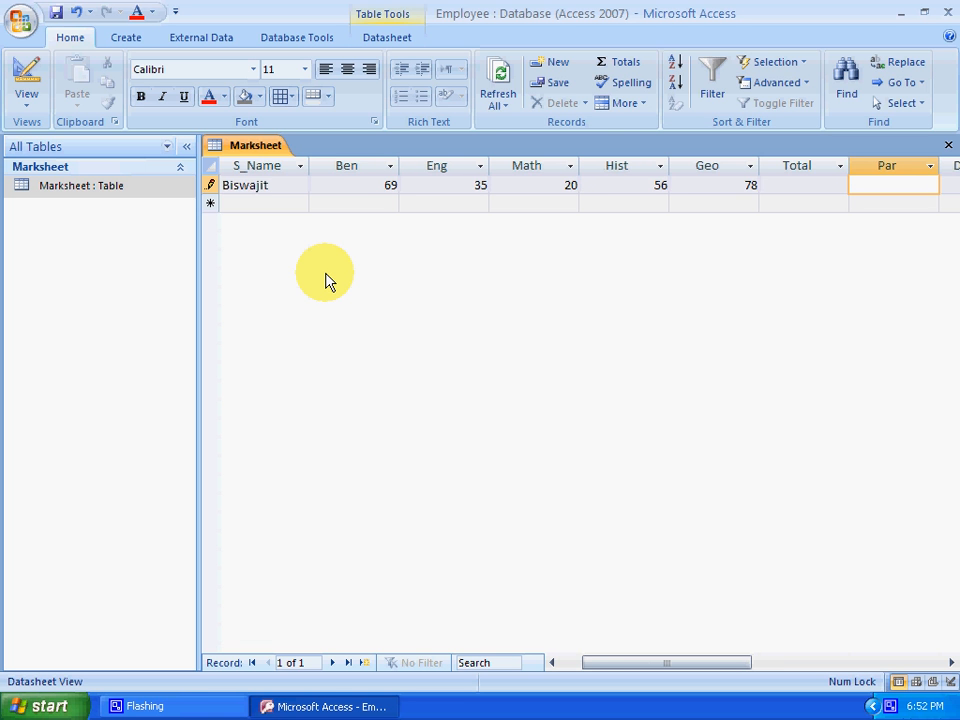
pyautogui.press('Tab')
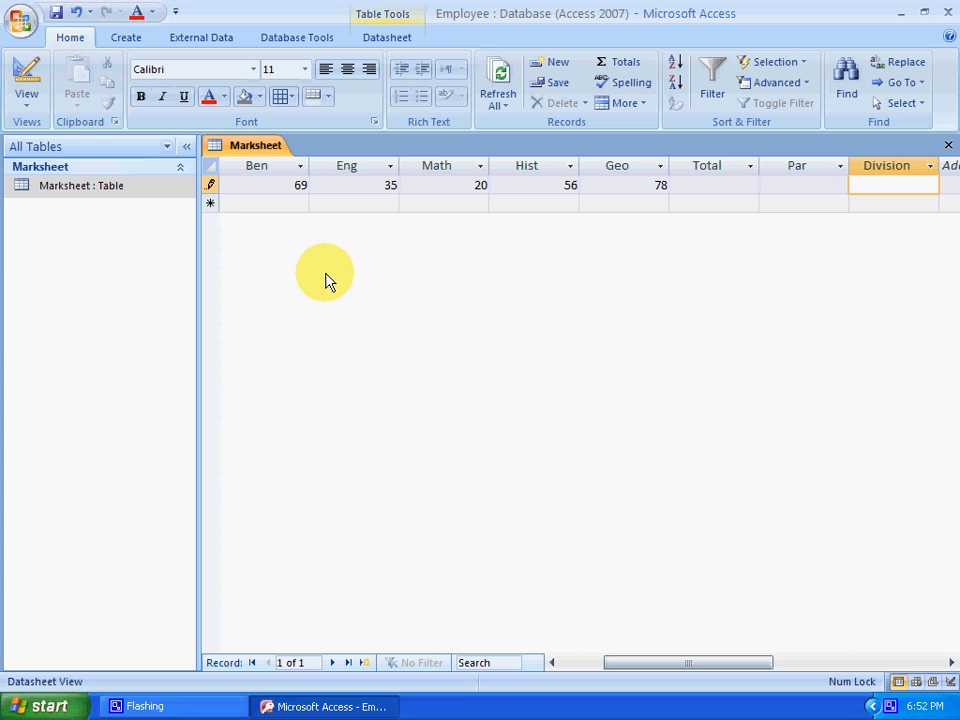
pyautogui.press('Tab')
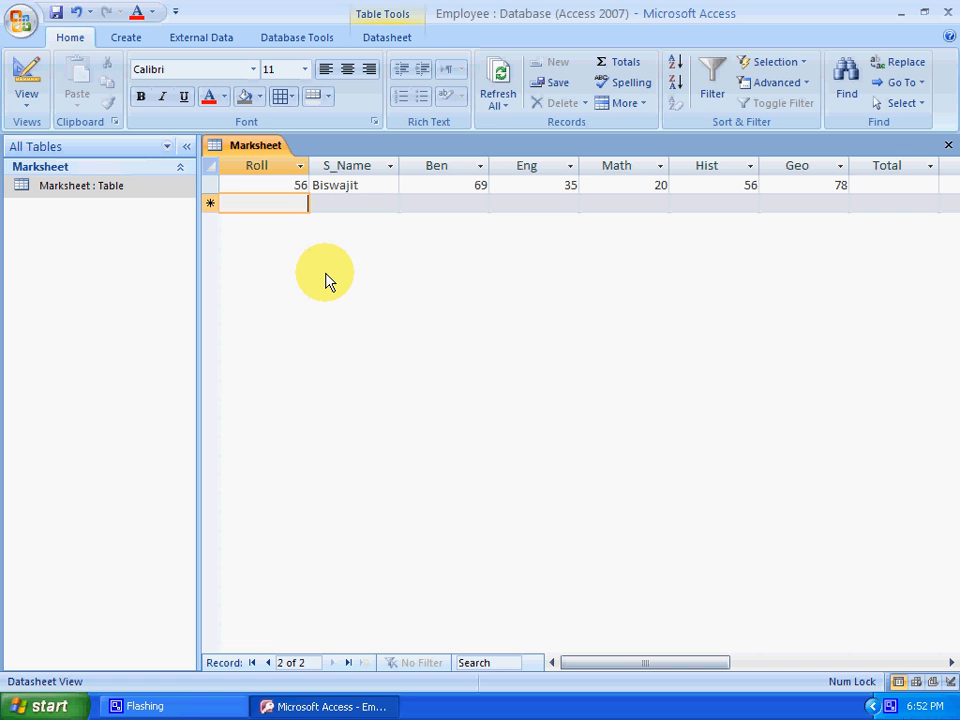
# Start the second record with the same Roll, 56, and another student's name
pyautogui.write('56')
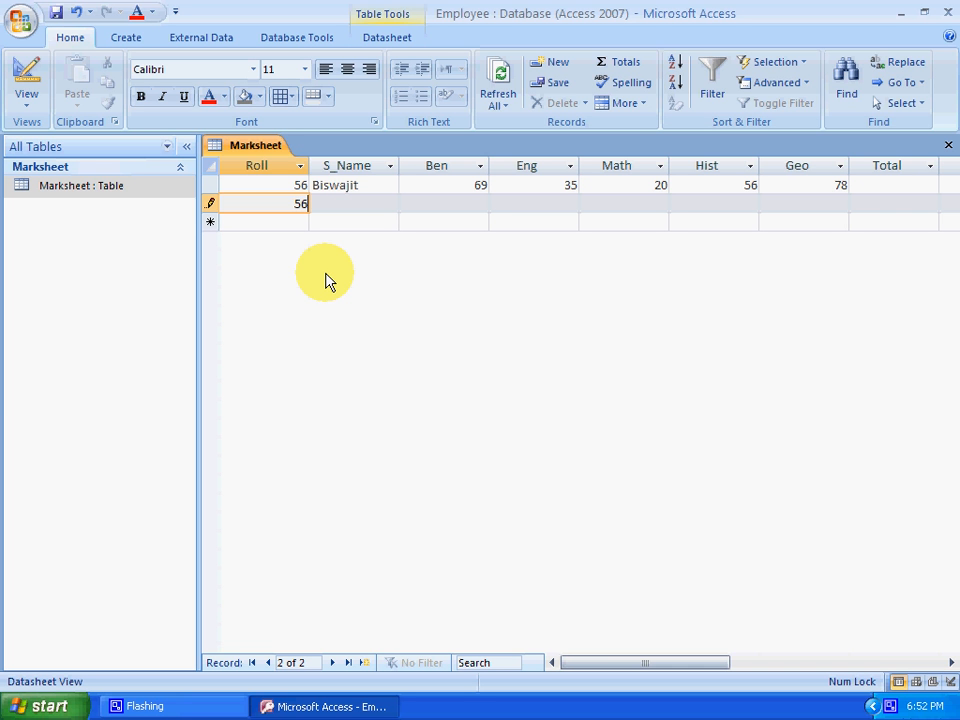
pyautogui.press('Tab')
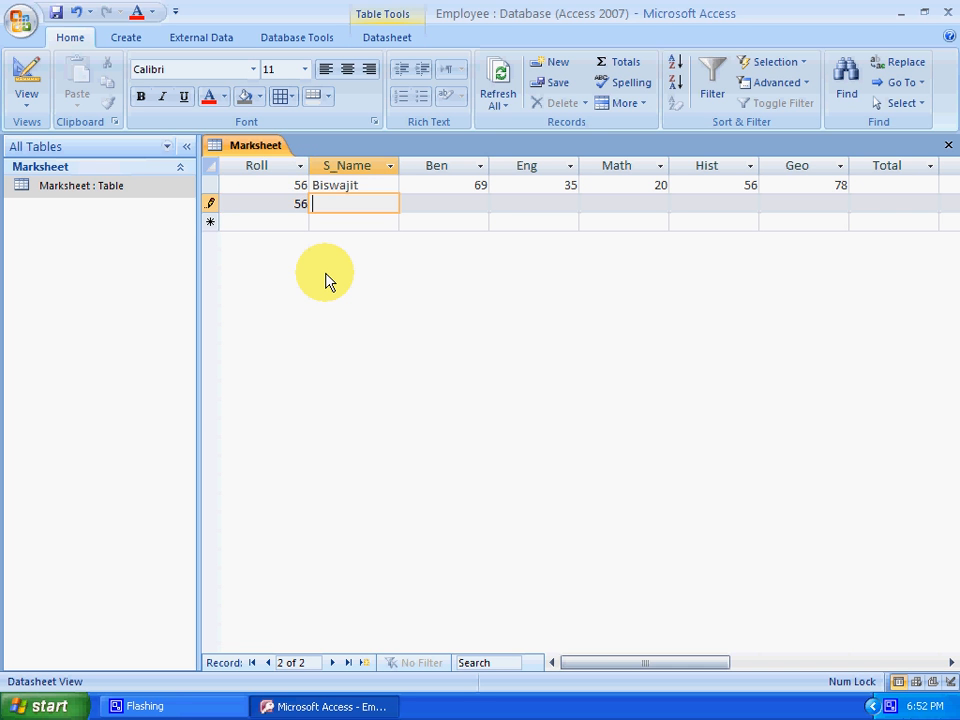
pyautogui.write('Sujata')
pyautogui.press('Tab')
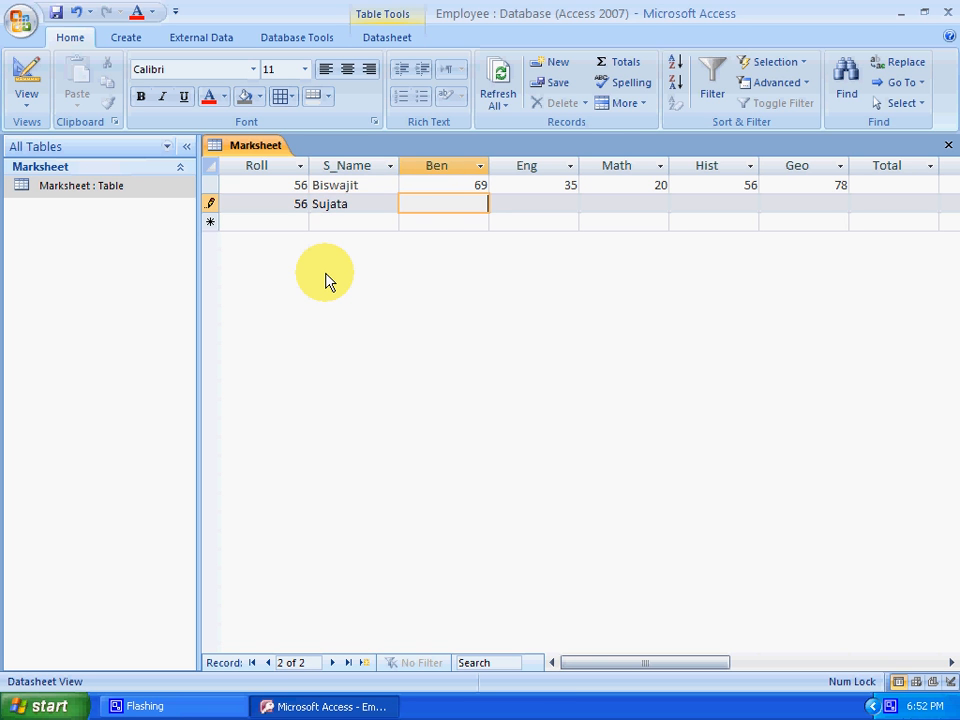
# Enter the second record's marks: Ben 45, Eng 78, Math 35, Hist 98 and Geo 76
pyautogui.write('45')
pyautogui.press('Tab')
pyautogui.write('78')
pyautogui.press('Tab')
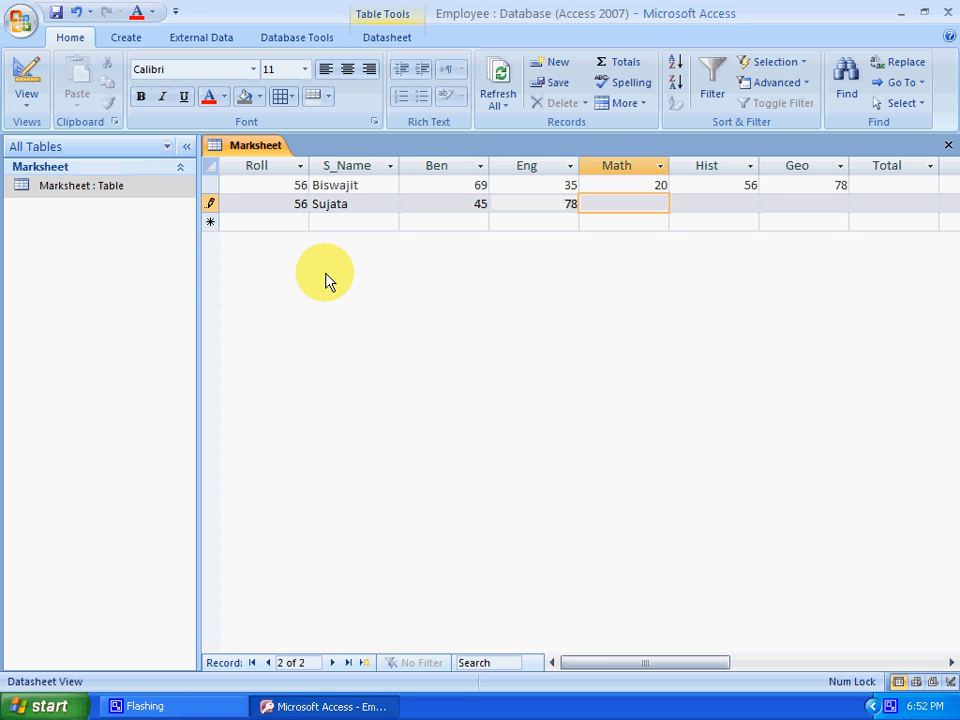
pyautogui.write('35')
pyautogui.press('Tab')
pyautogui.write('98')
pyautogui.press('Tab')
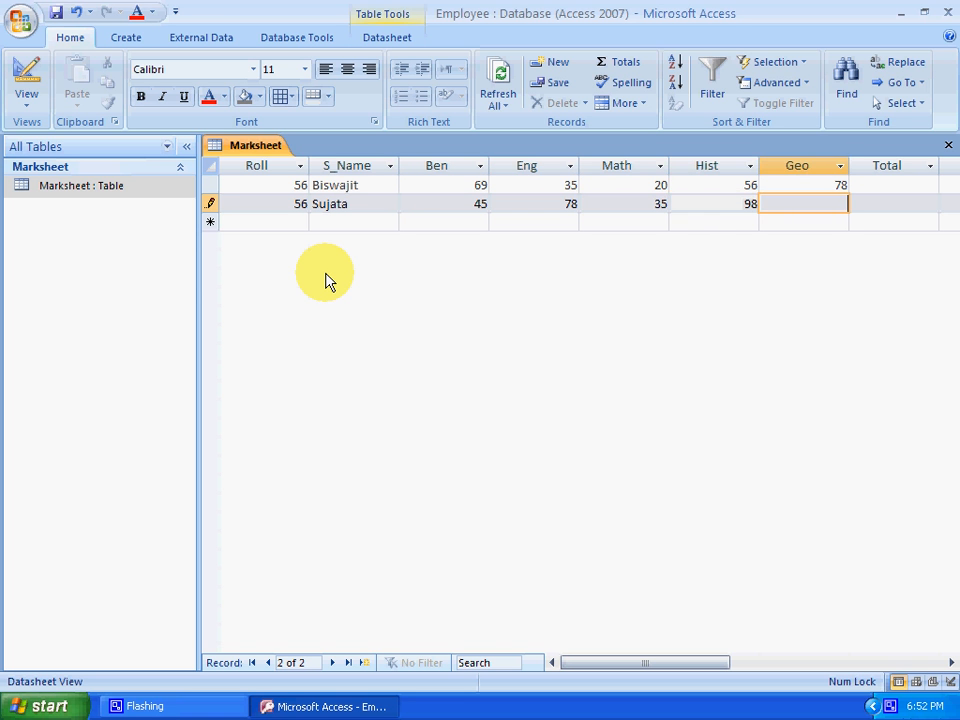
pyautogui.write('76')
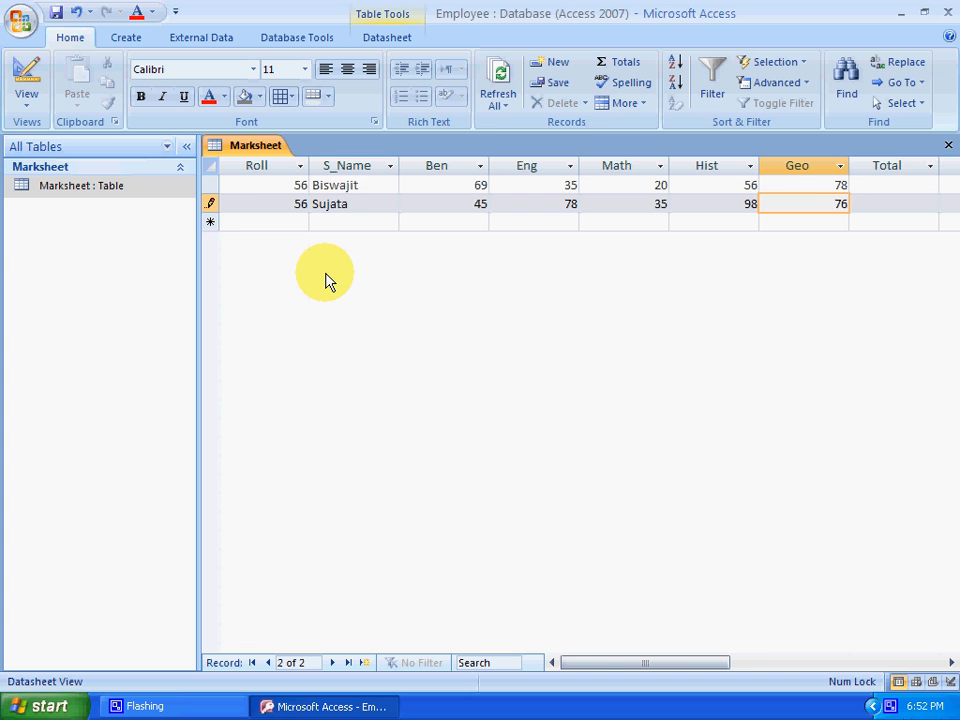
# Try to save the second record with its duplicate Roll and empty Total, Par and Division fields
pyautogui.press('Tab')
pyautogui.press('Tab')
pyautogui.press('Tab')
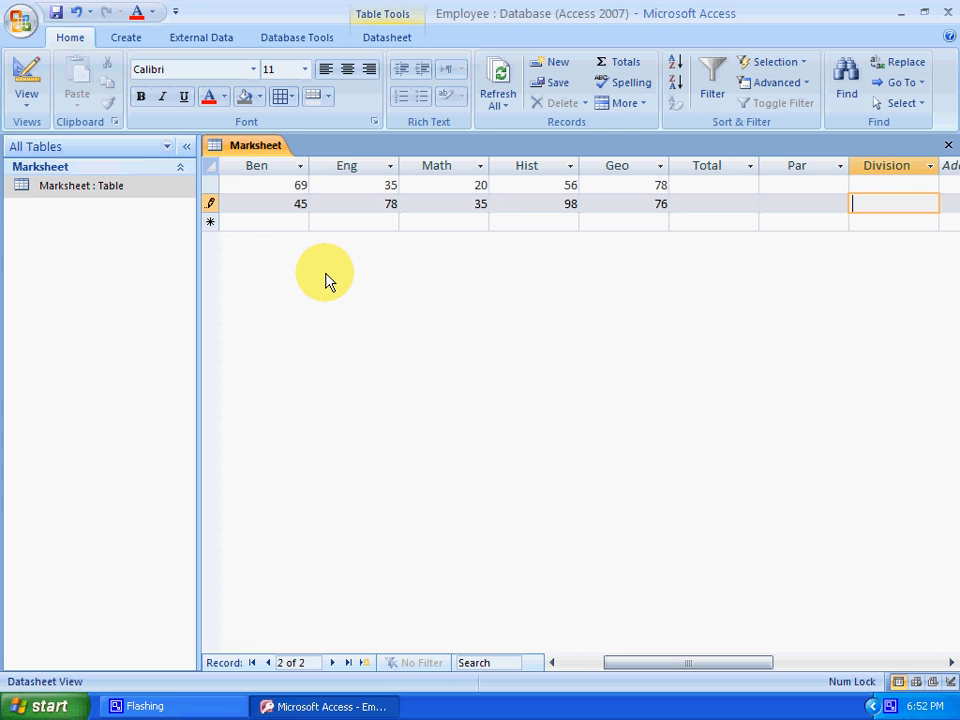
pyautogui.press('Tab')
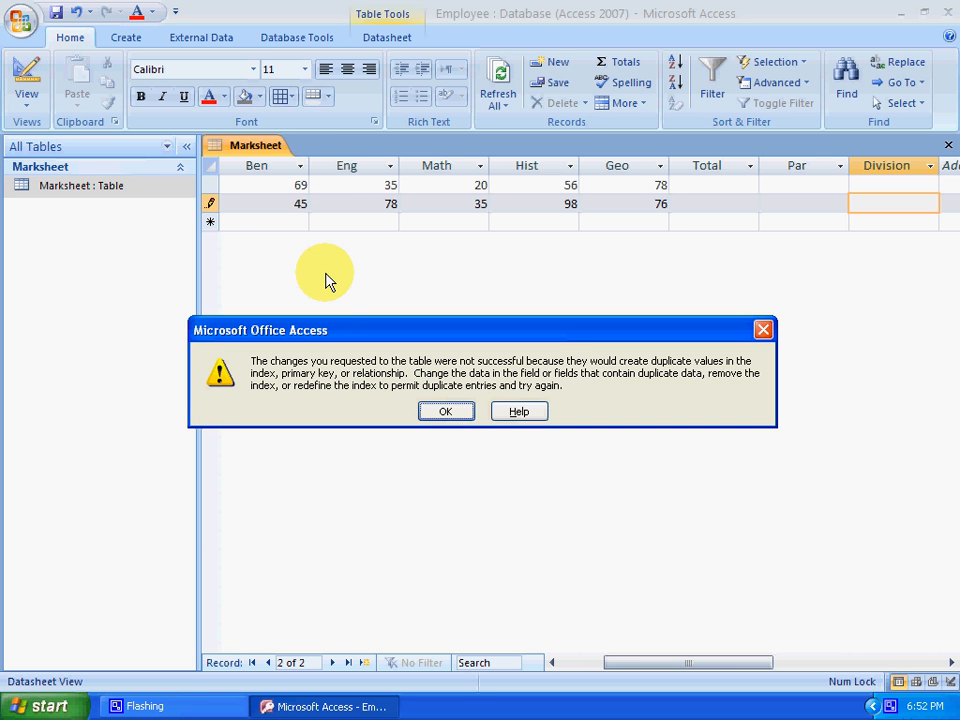
pyautogui.click(445, 411)
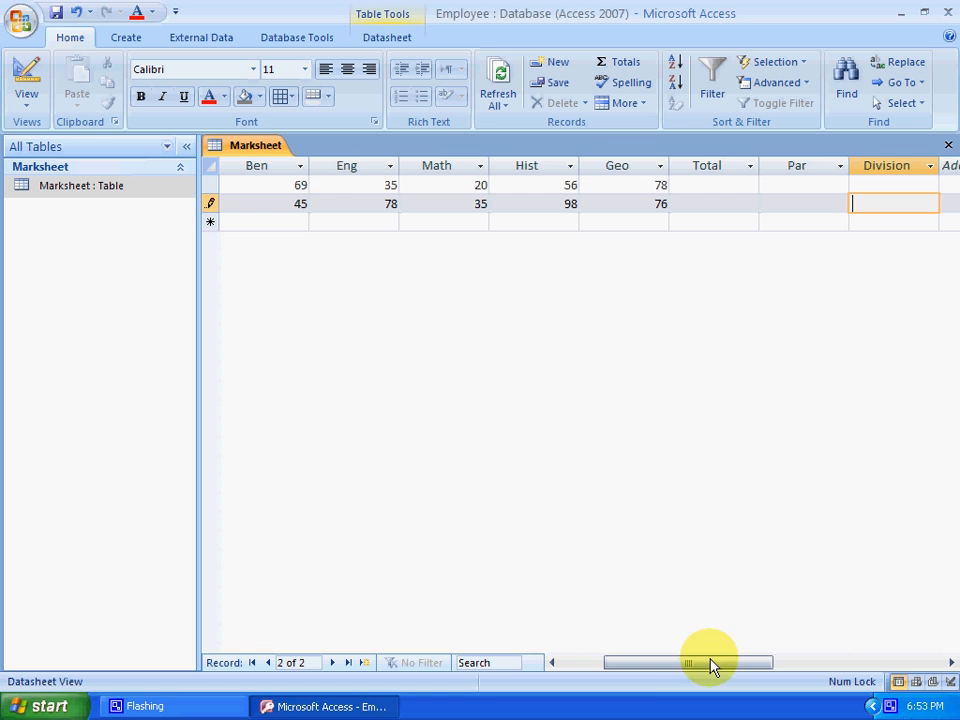
# Change the second record's Roll to 60 and save the record
pyautogui.click(562, 662)
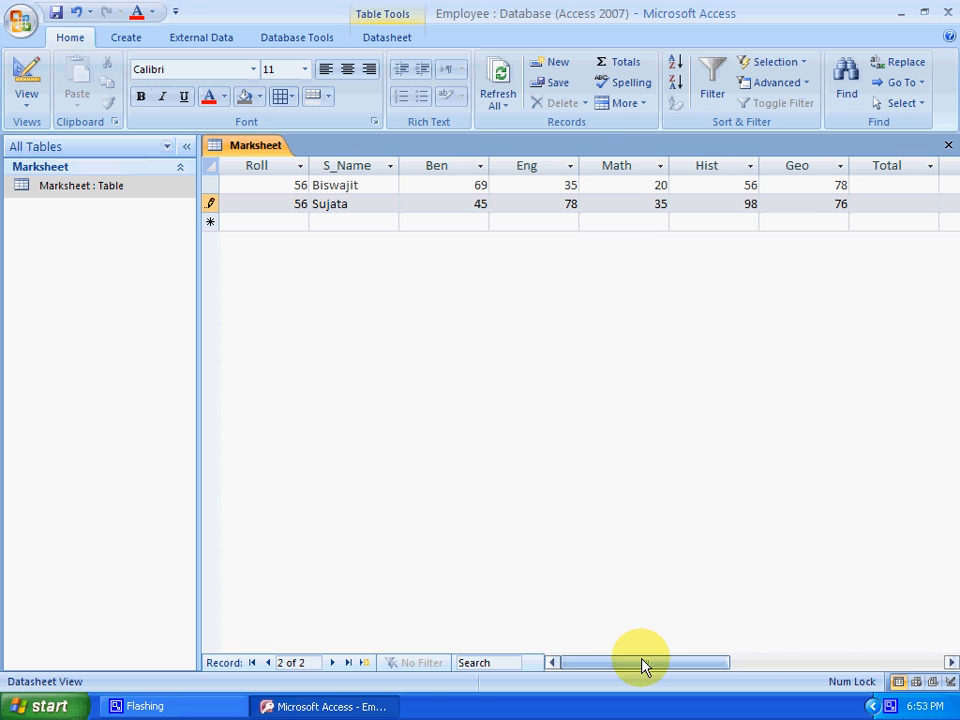
pyautogui.click(297, 204)
pyautogui.moveTo(300, 205); pyautogui.dragTo(314, 206)
pyautogui.write('60')
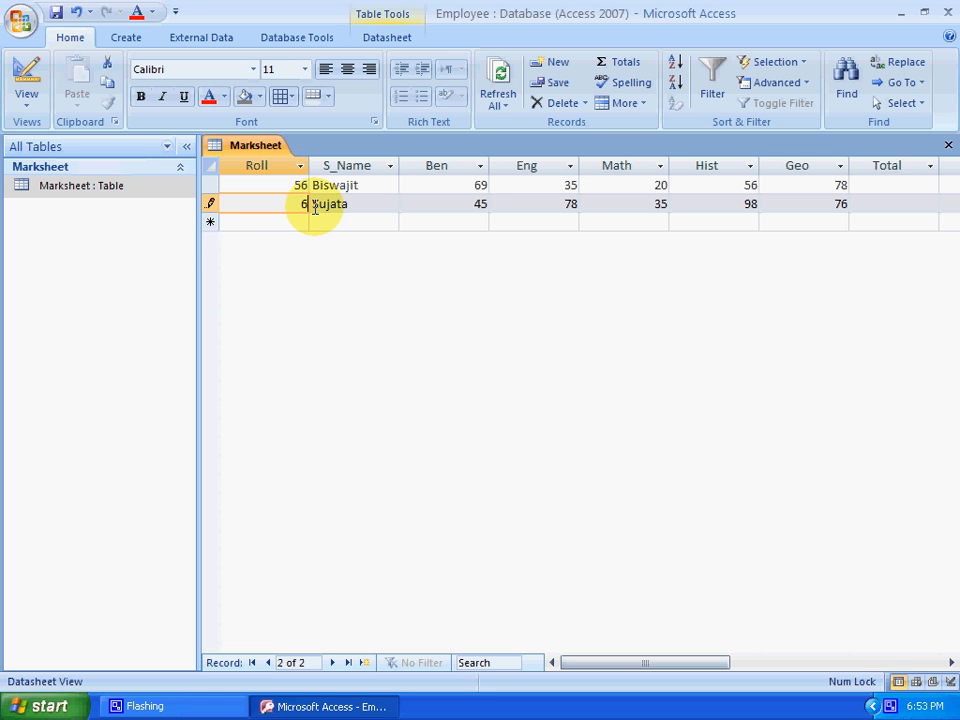
pyautogui.click(296, 222)
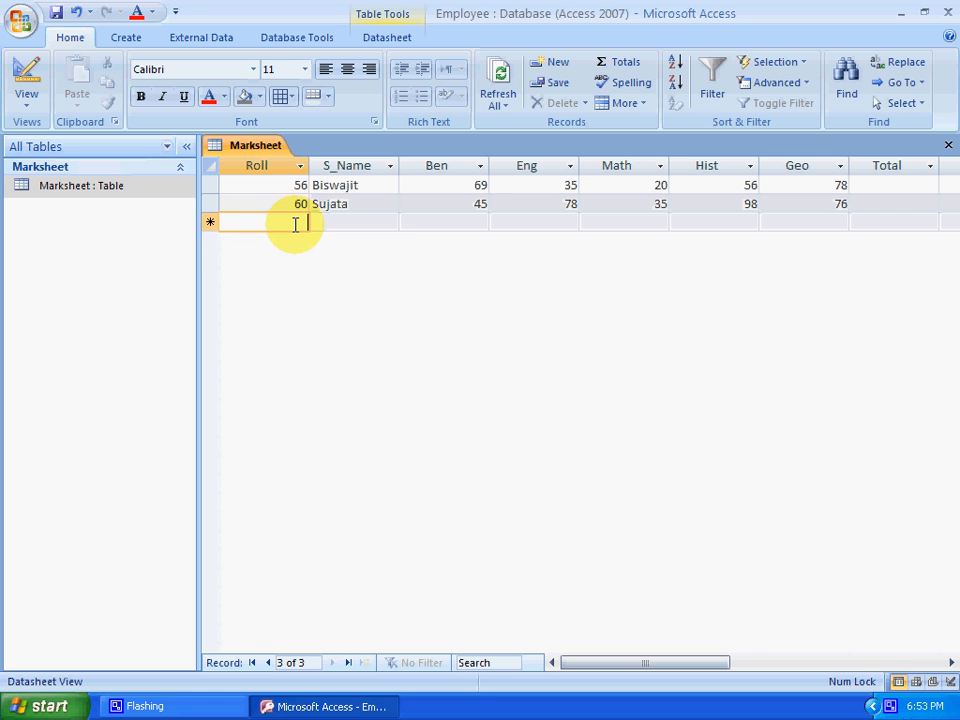
# Try to change the second record's Roll to 56, duplicating the first record's key
pyautogui.click(296, 204)
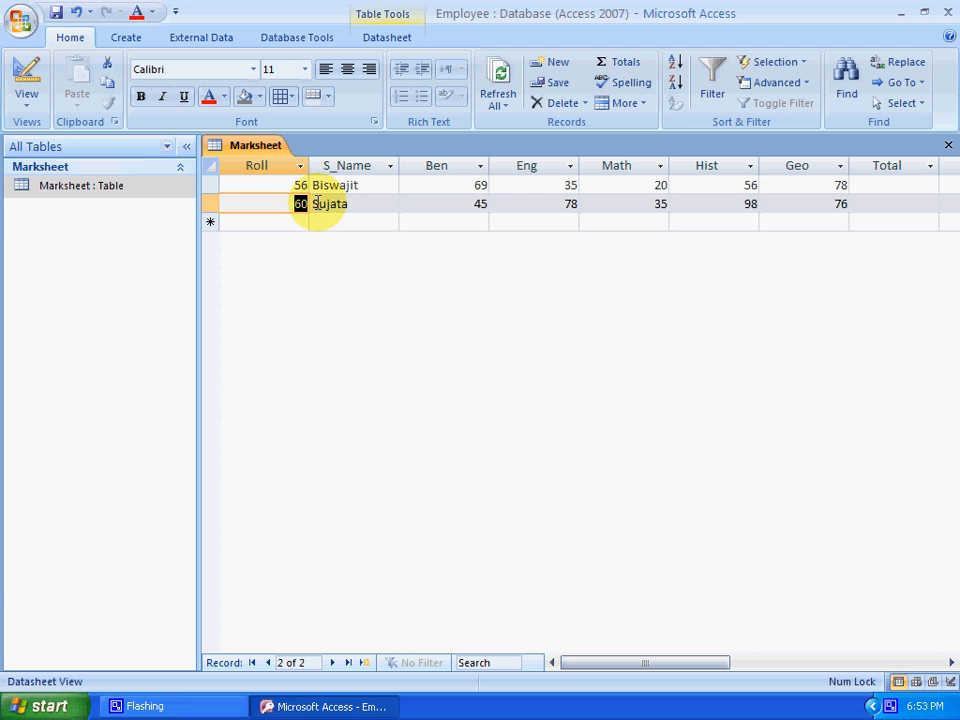
pyautogui.write('56')
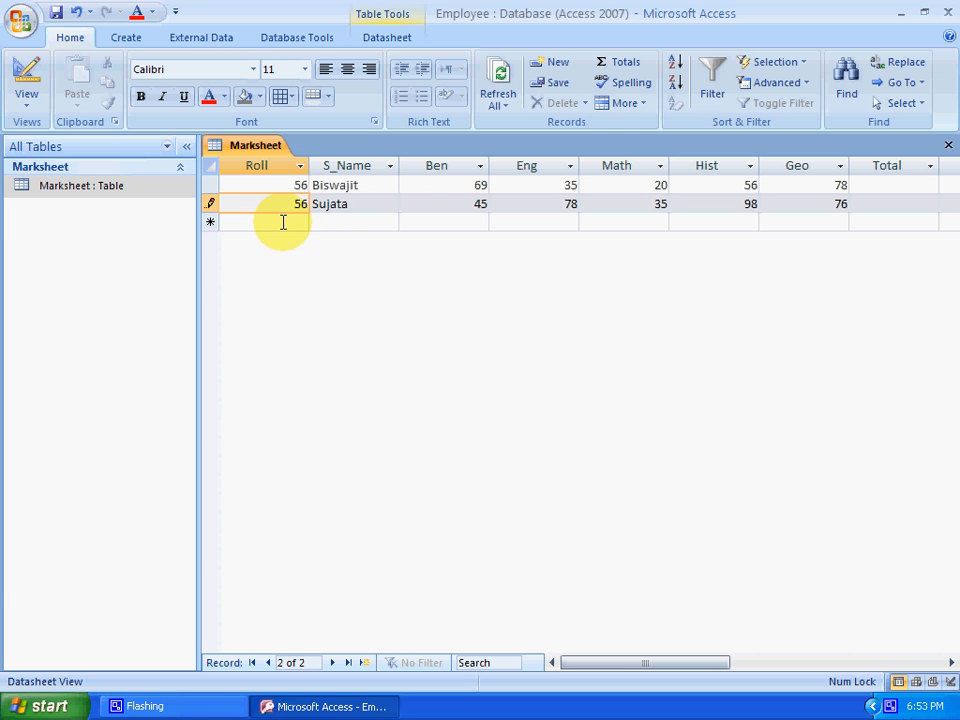
pyautogui.click(283, 221)
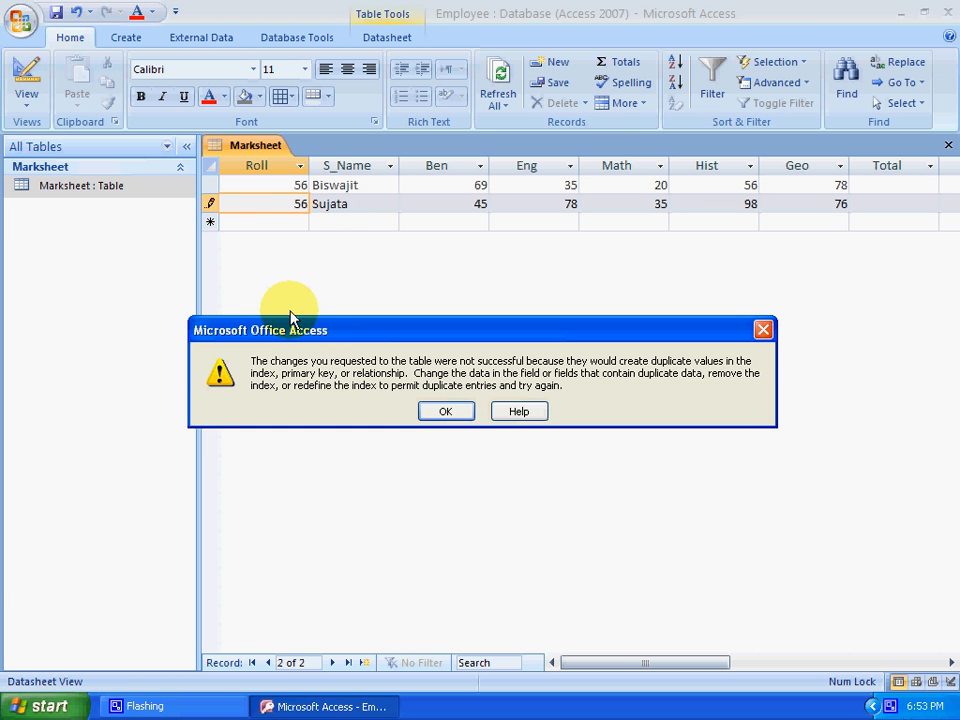
pyautogui.click(446, 408)
# Set the second record's Roll to 63 and save the record
pyautogui.doubleClick(296, 204)
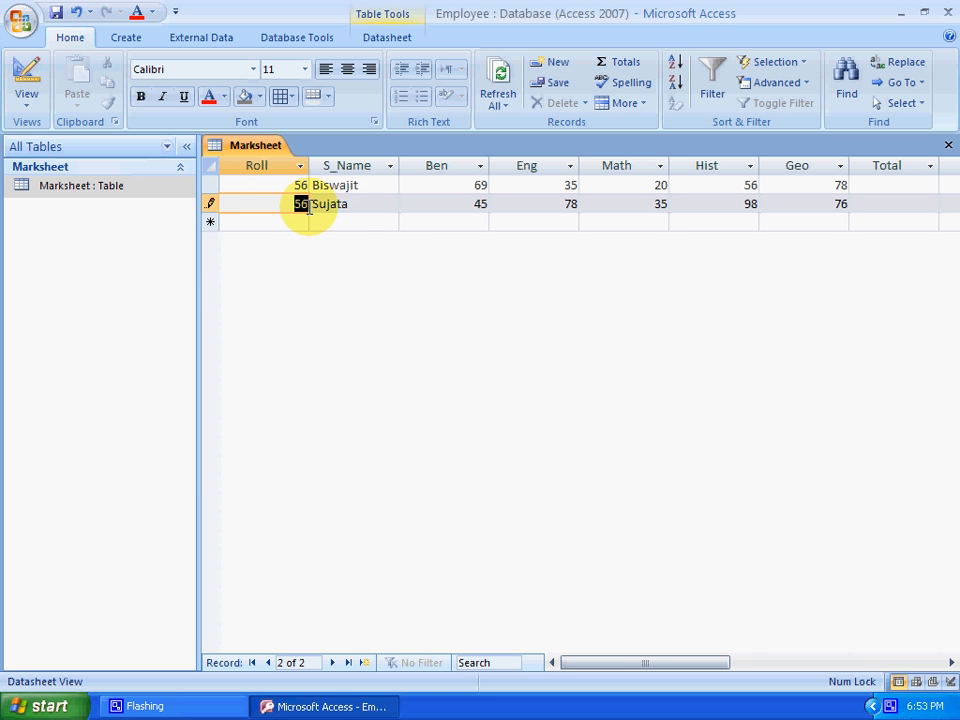
pyautogui.write('63')
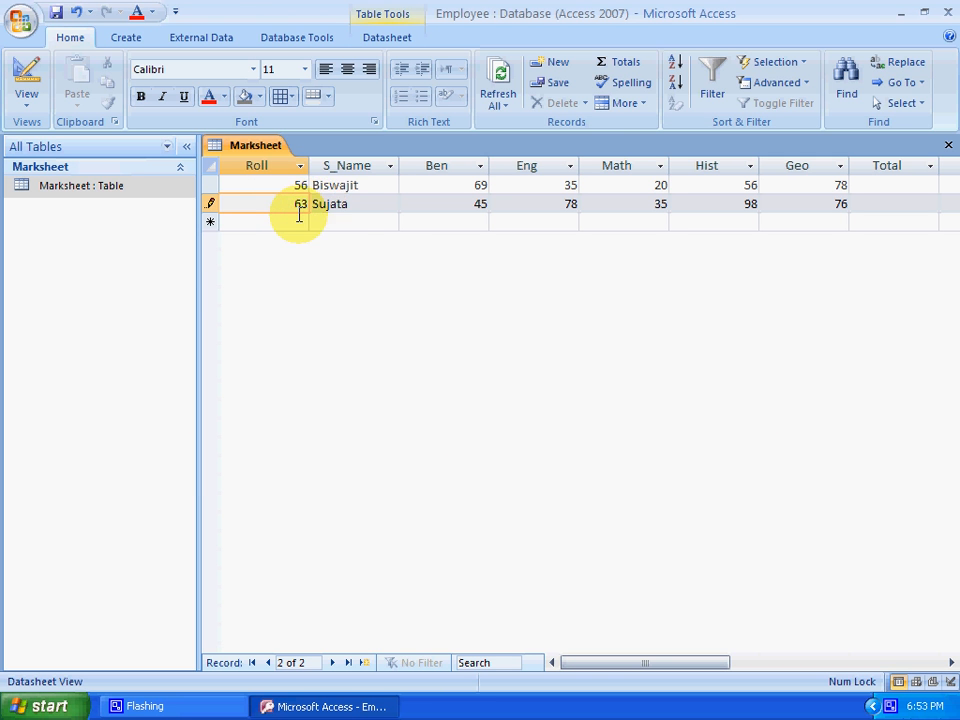
pyautogui.click(301, 222)
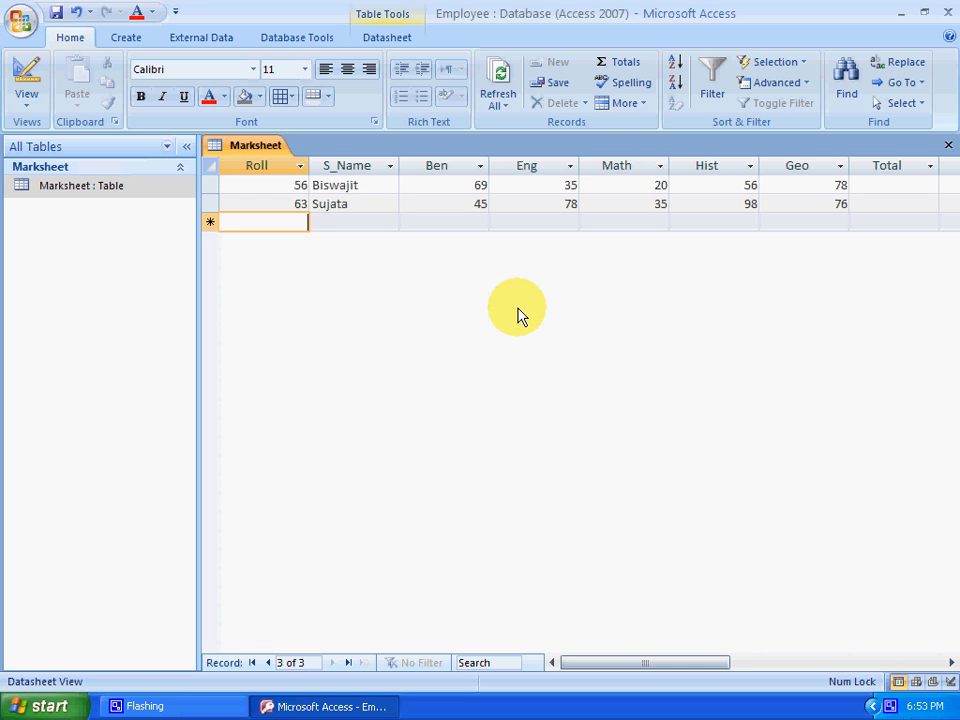
# Start the third record with Roll 25 and the student's name
pyautogui.write('25')
pyautogui.press('Tab')
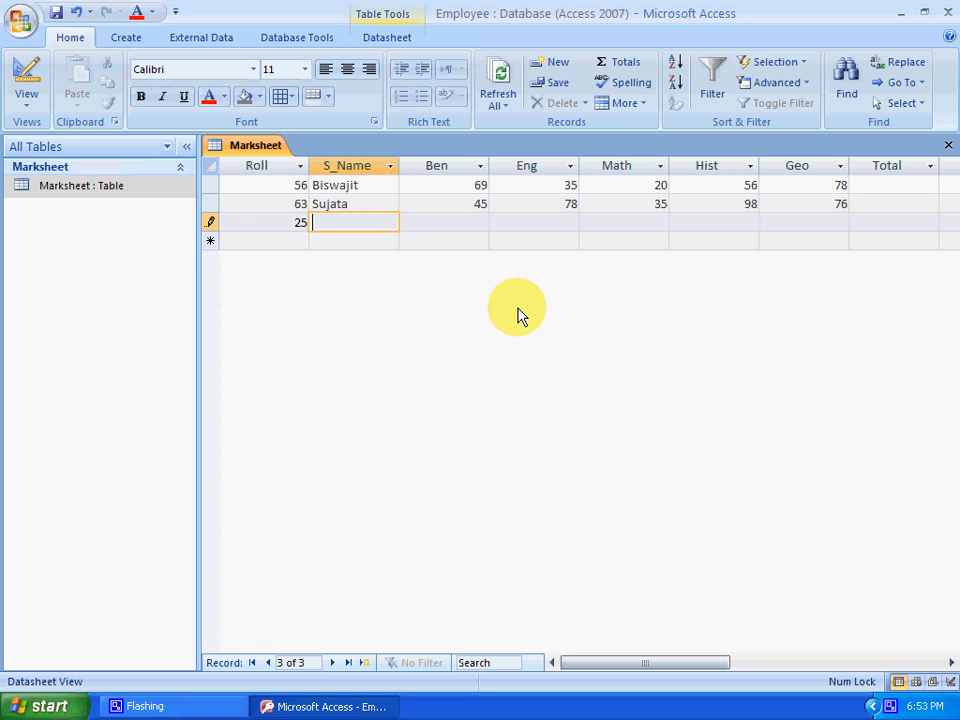
pyautogui.write('A')
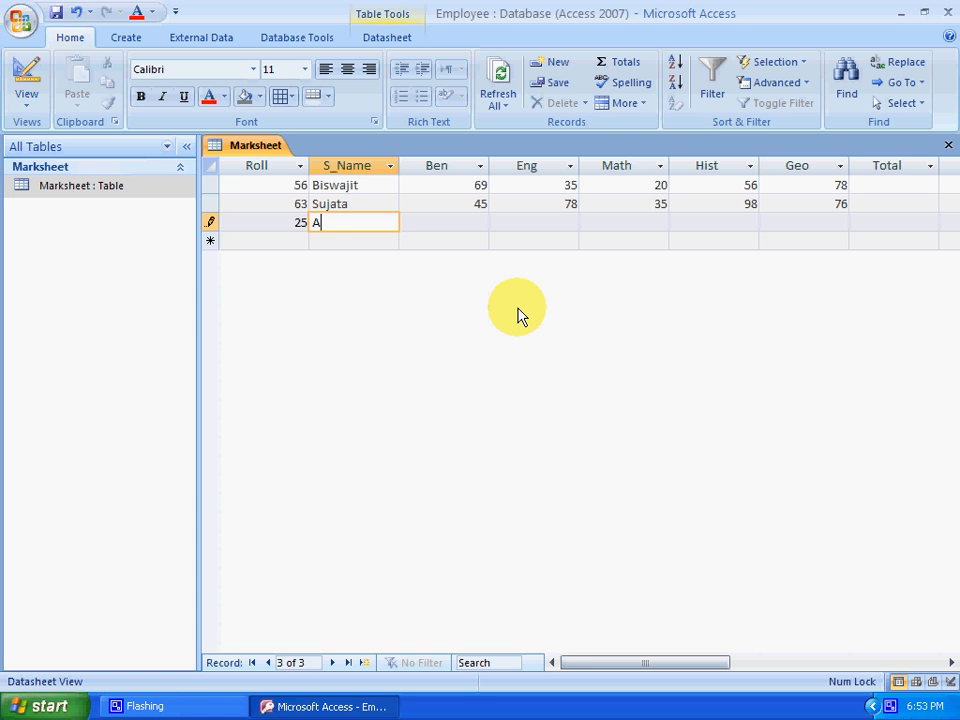
pyautogui.write('njali')
pyautogui.press('Tab')
# Fill in the third record's marks: Ben 78, Eng 96, Math 73, Hist 91 and Geo 42
pyautogui.write('78')
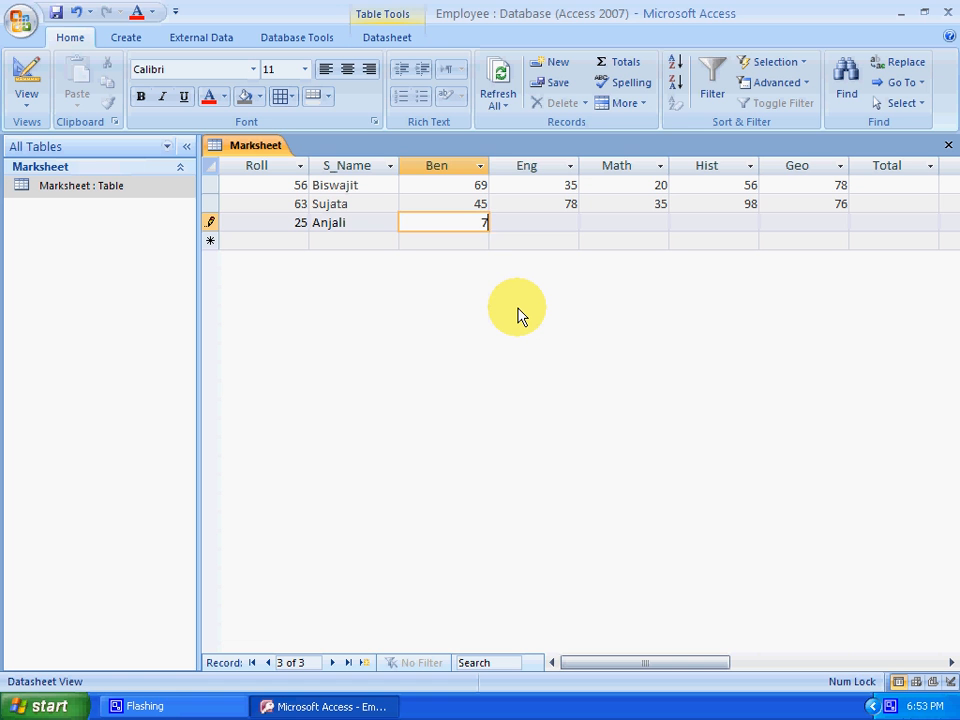
pyautogui.press('Tab')
pyautogui.write('96')
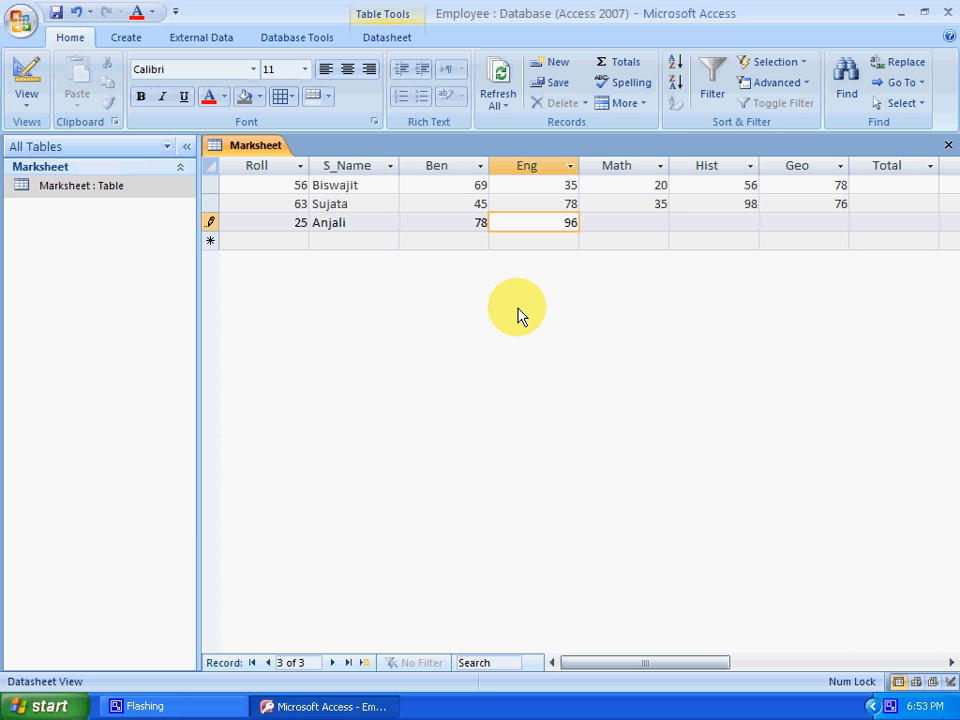
pyautogui.press('Tab')
pyautogui.write('7')
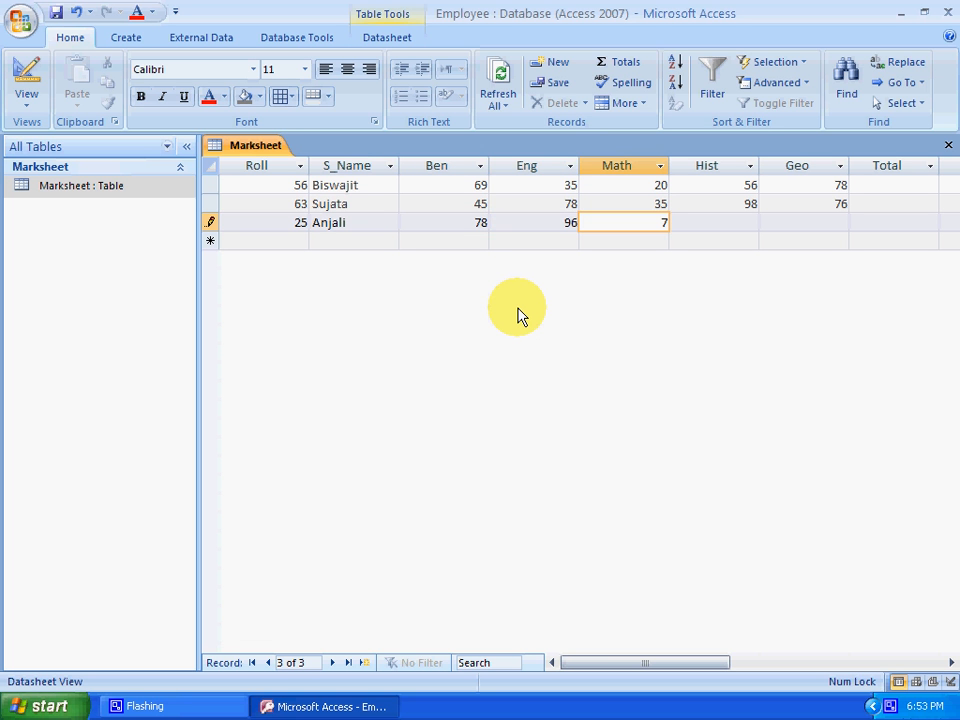
pyautogui.write('3')
pyautogui.press('Tab')
pyautogui.write('9')
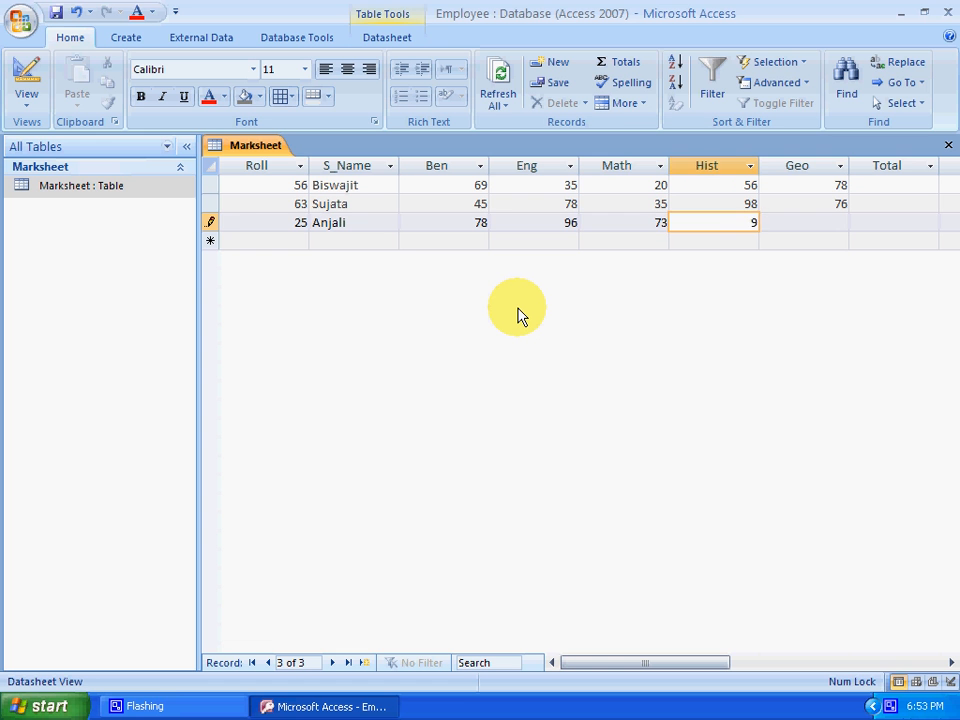
pyautogui.write('1')
pyautogui.press('Tab')
pyautogui.write('42')
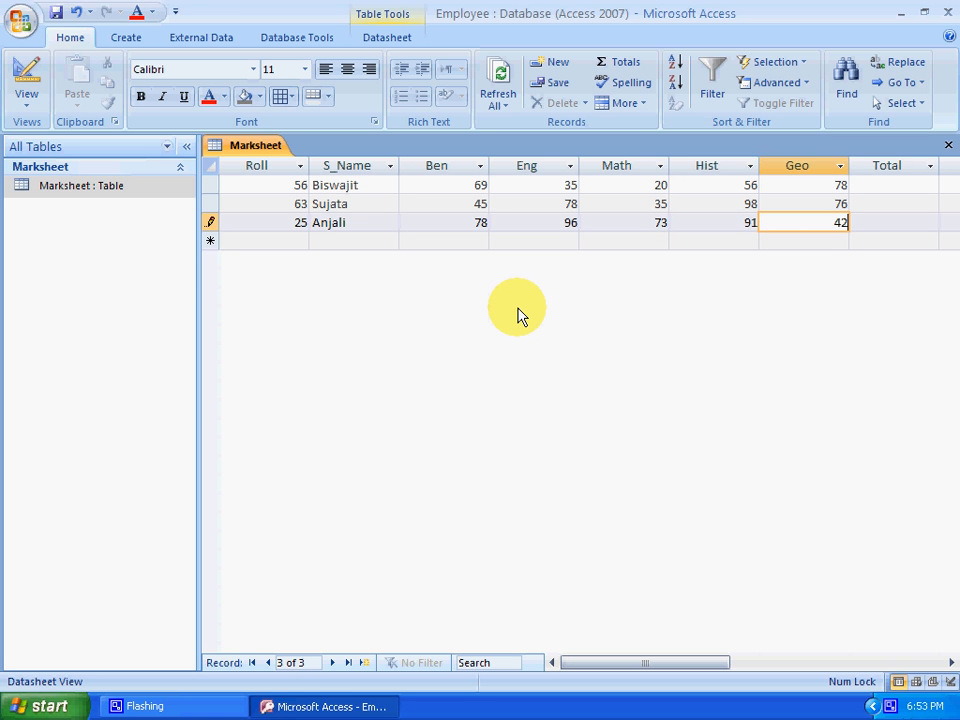
pyautogui.press('Tab')
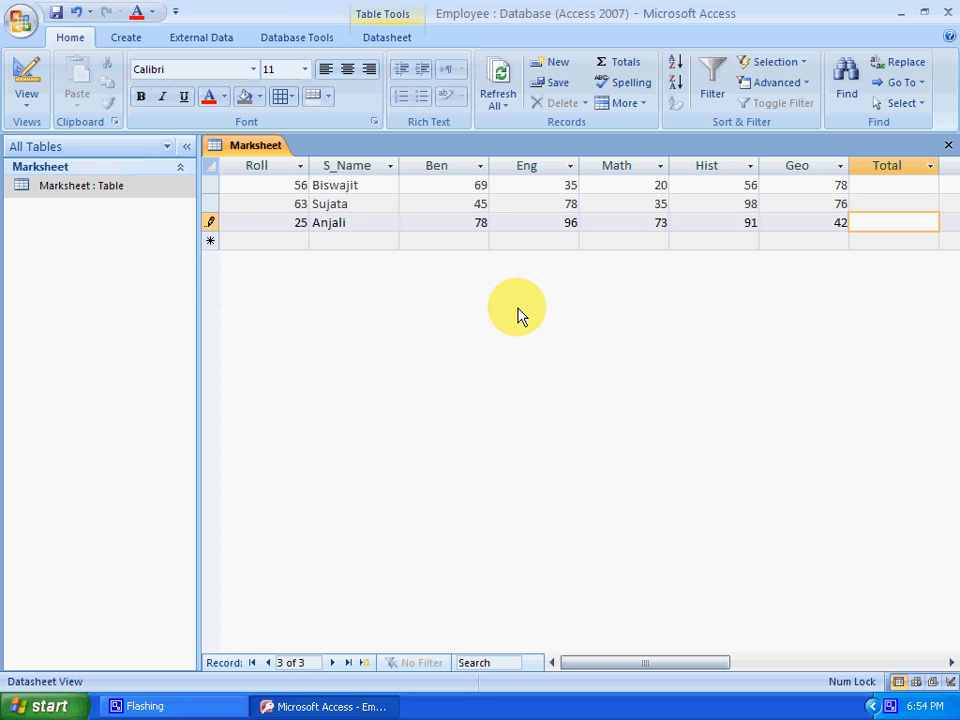
# Close the Marksheet table and reopen it in Datasheet View to check the order of its records by Roll
pyautogui.hotkey('ctrl', 'w')
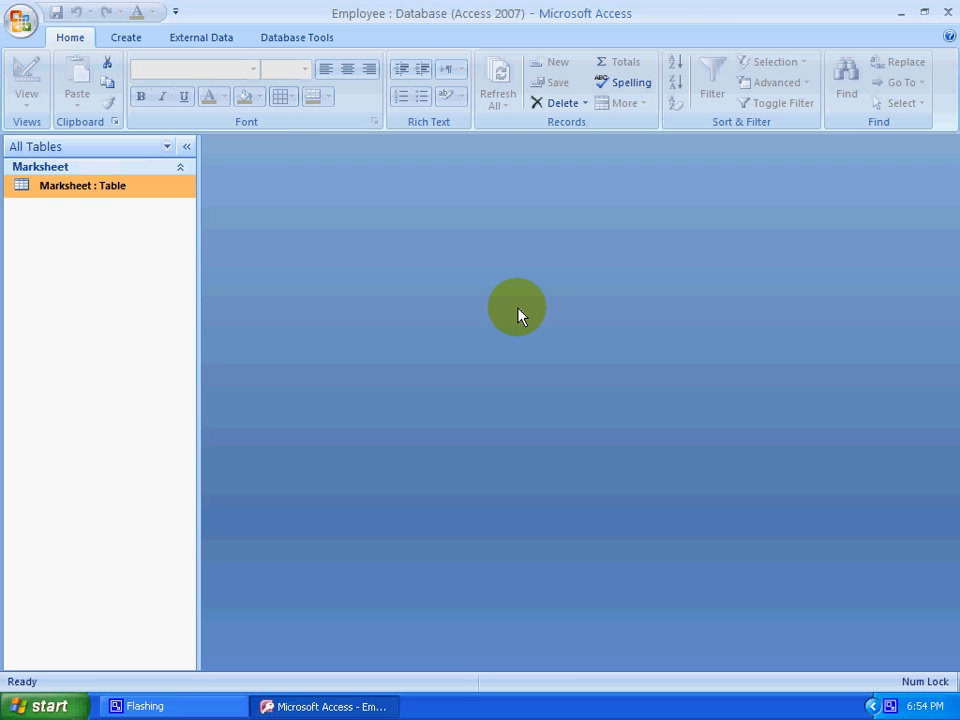
pyautogui.doubleClick(60, 190)
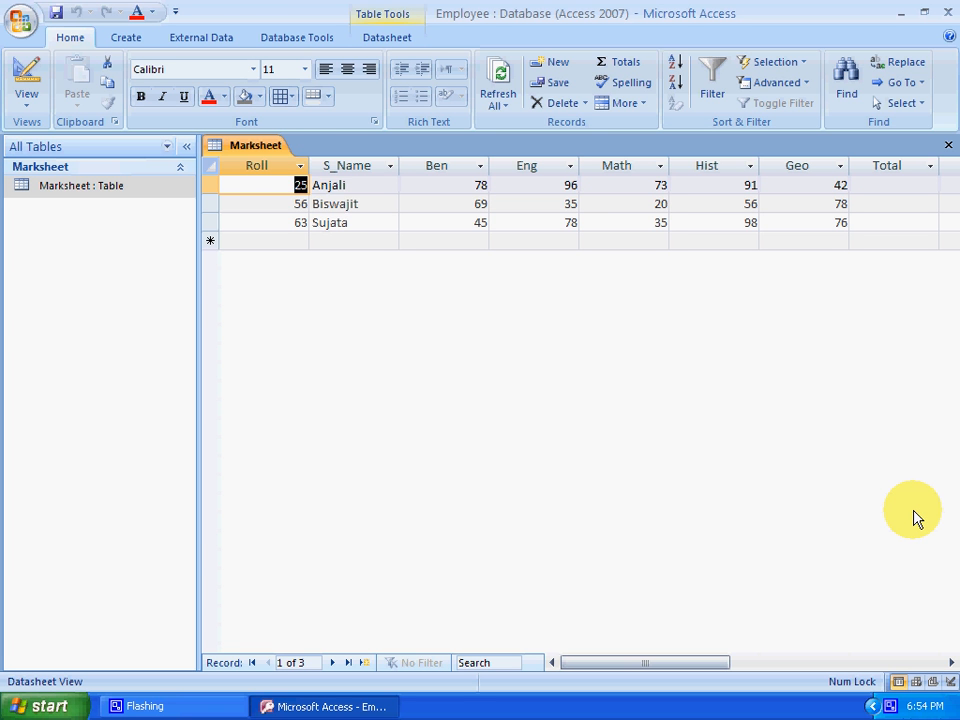
pyautogui.click(890, 708)
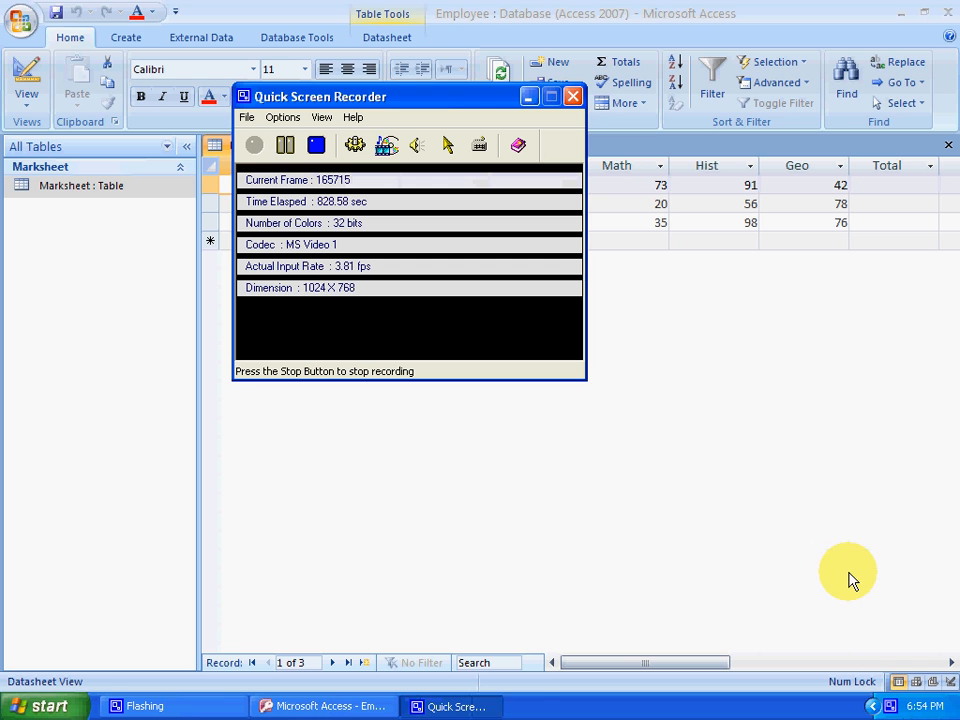